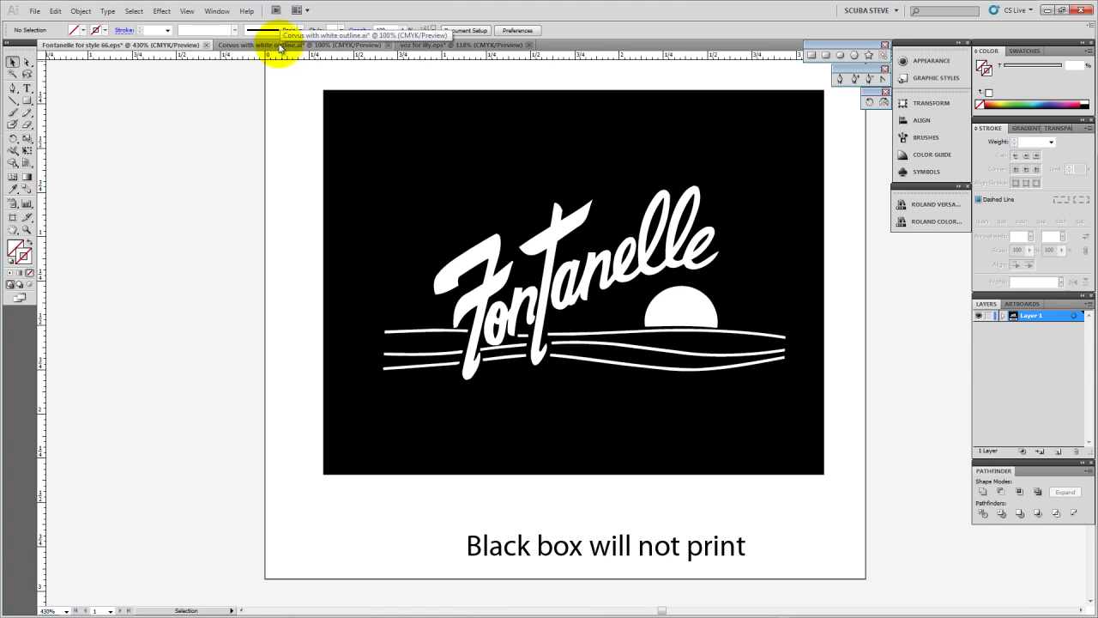
# Review the Corvus with white outline and voz for illy documents, fitting the Corvus artboard in view, and return to Fontanelle for style 66
pyautogui.click(279, 45)
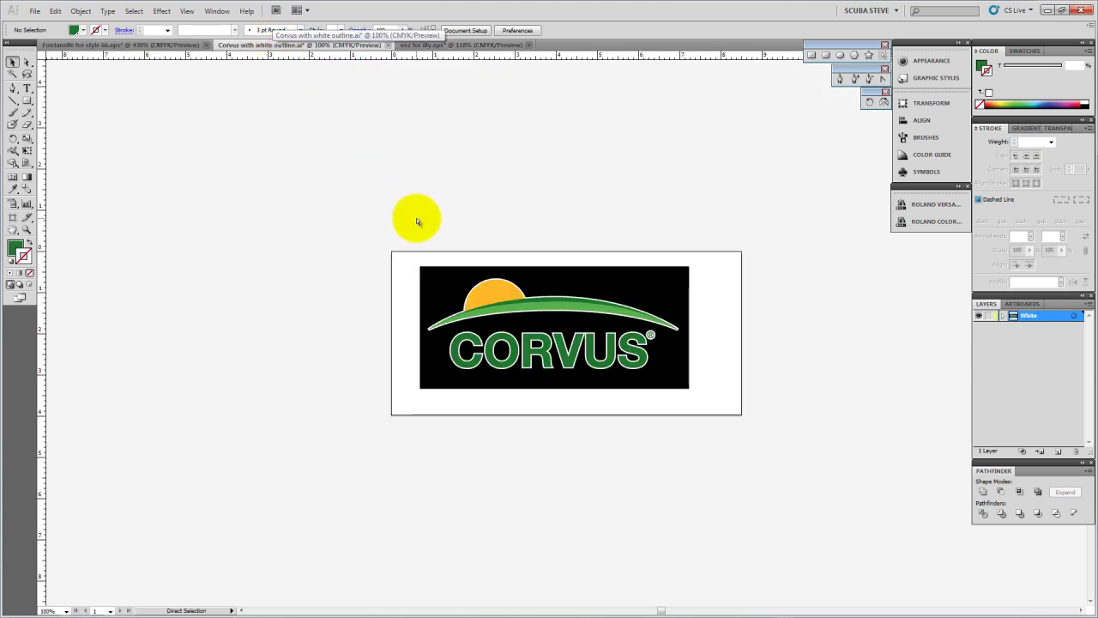
pyautogui.hotkey('ctrl', '0')
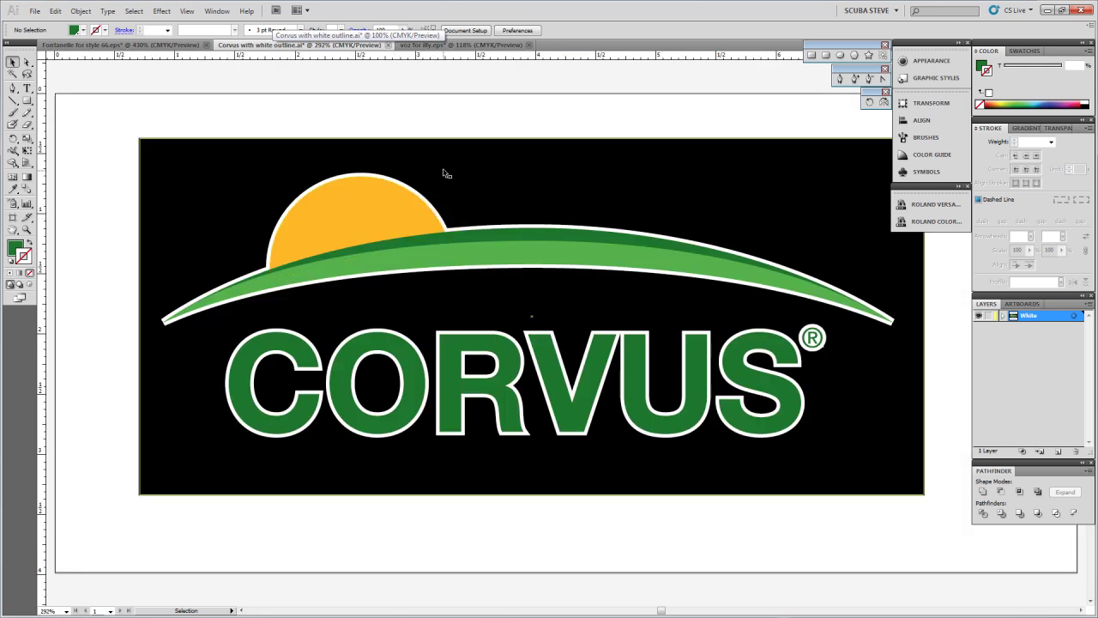
pyautogui.click(422, 130)
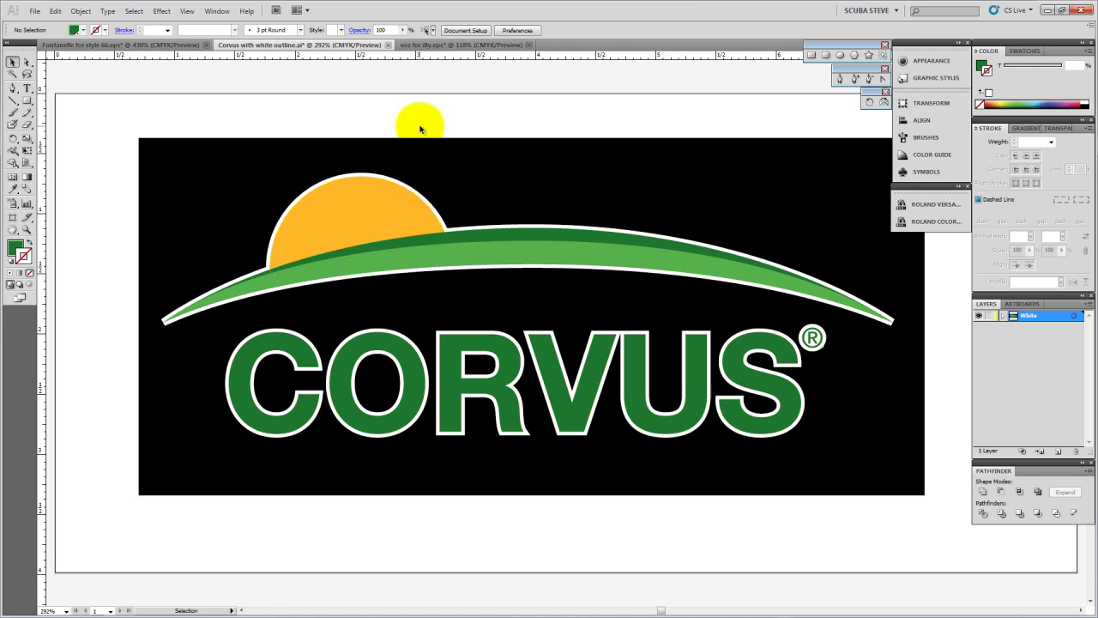
pyautogui.click(425, 46)
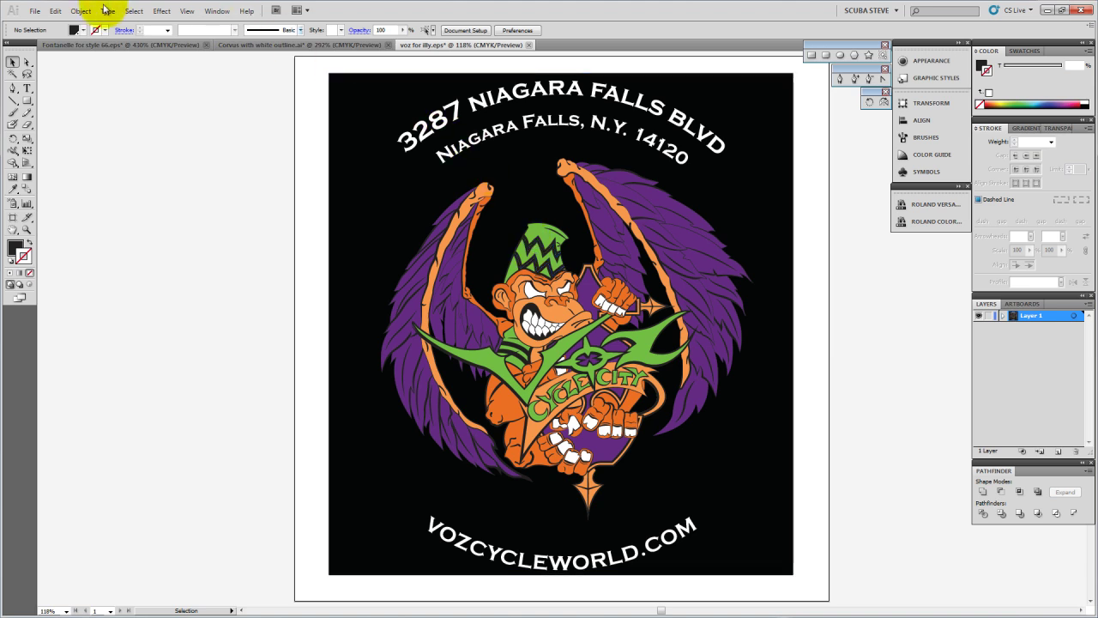
pyautogui.click(109, 46)
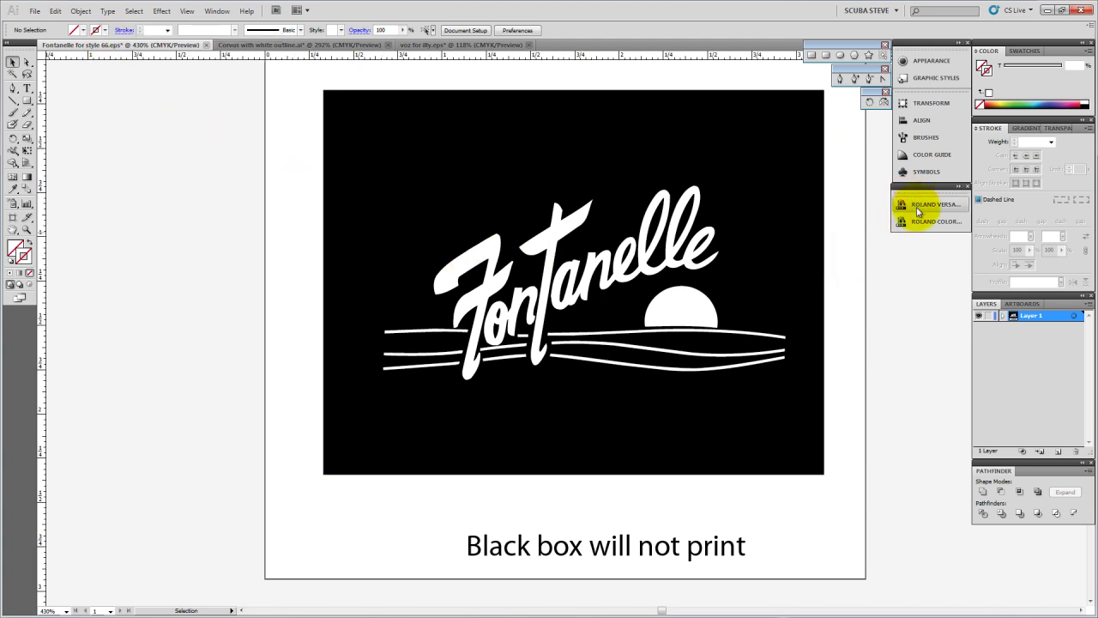
# Look through the Roland VersaWorks and Roland Color System Library swatches and collapse them again
pyautogui.click(957, 186)
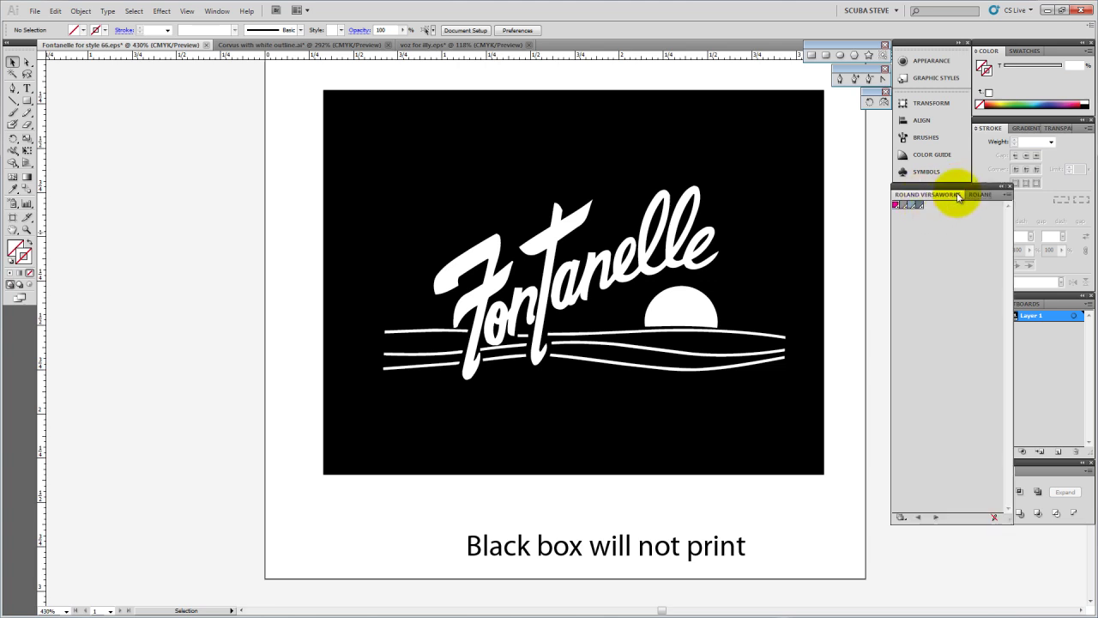
pyautogui.click(978, 194)
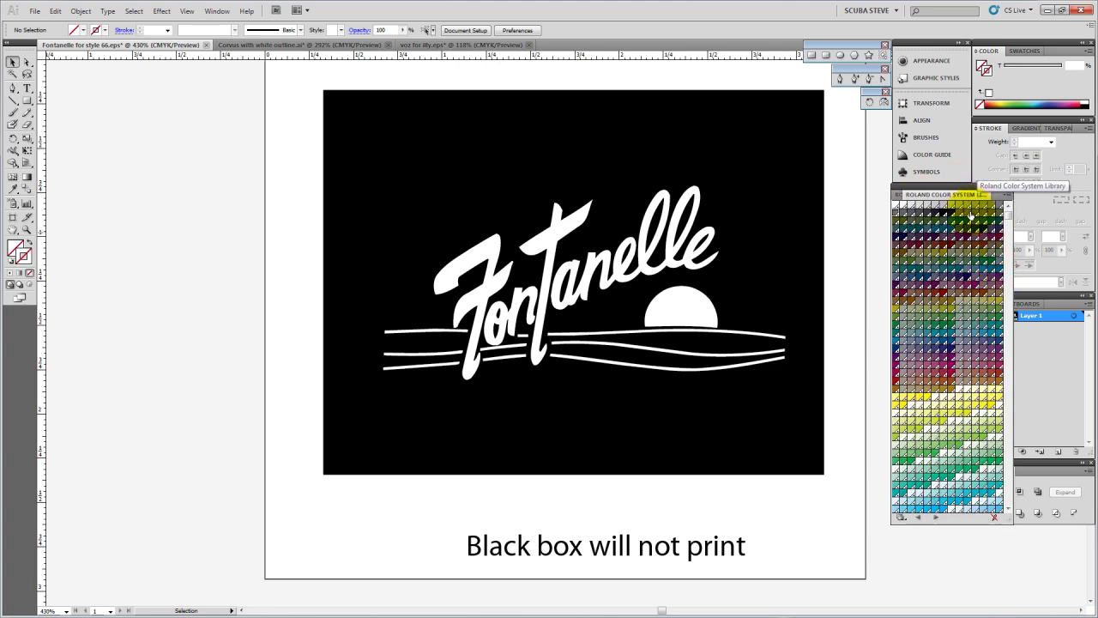
pyautogui.moveTo(955, 184); pyautogui.dragTo(958, 184)
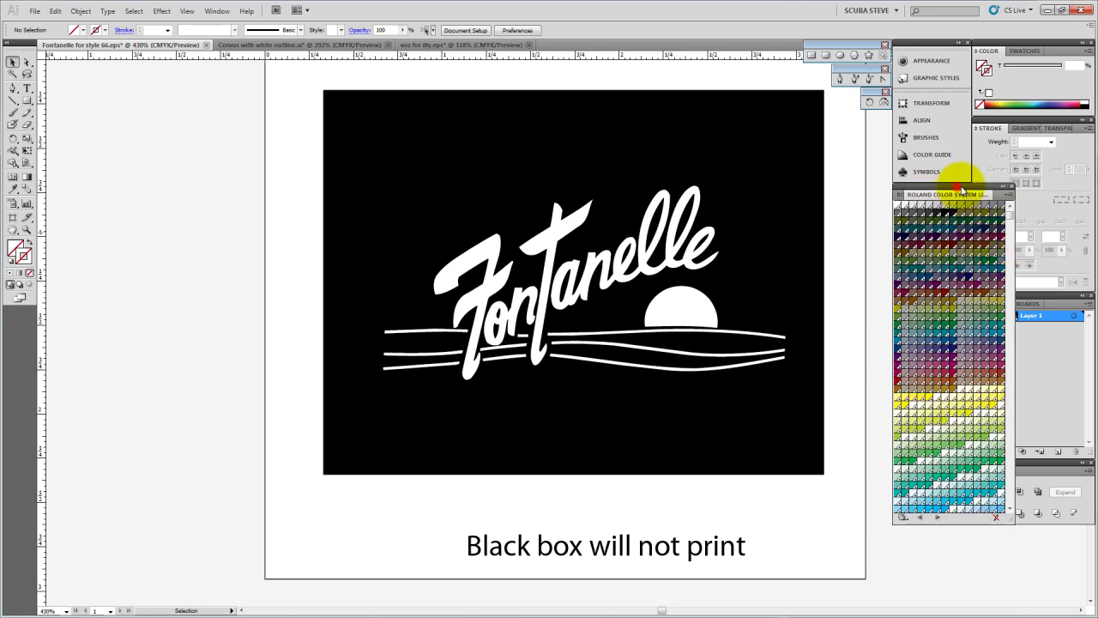
pyautogui.click(1005, 185)
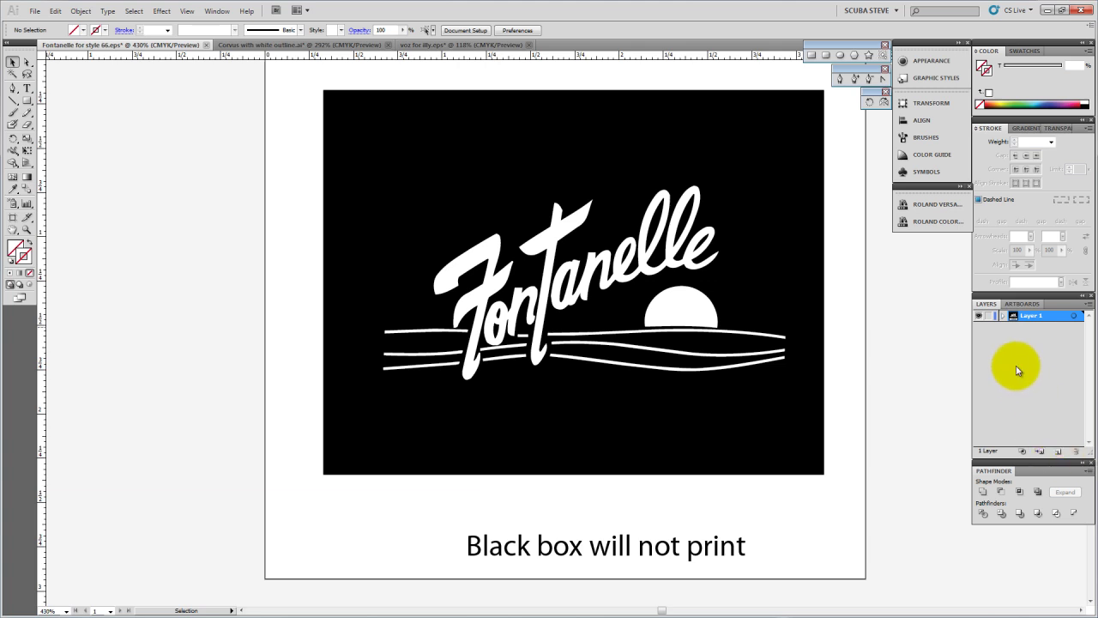
# Duplicate Layer 1 and lock the original layer
pyautogui.click(1020, 315)
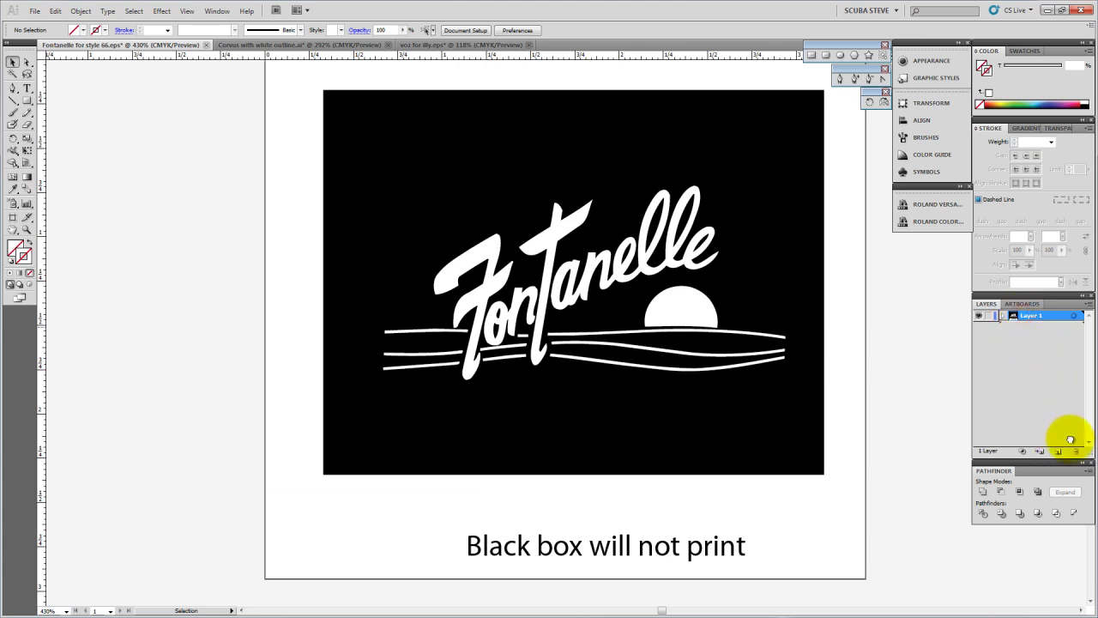
pyautogui.moveTo(1060, 453); pyautogui.dragTo(1060, 453)
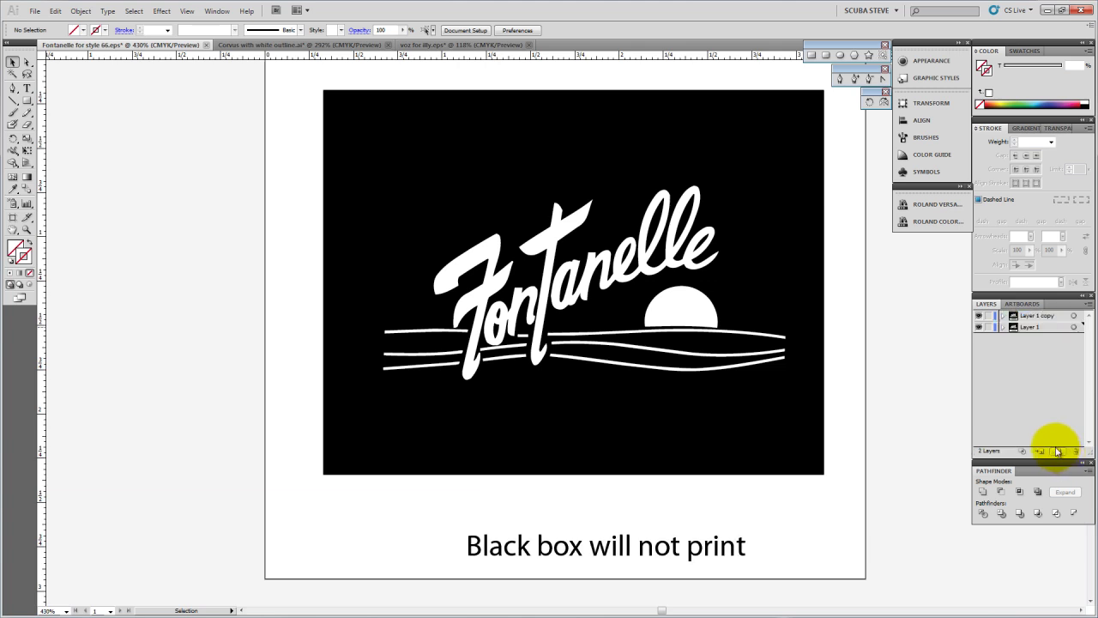
pyautogui.click(988, 327)
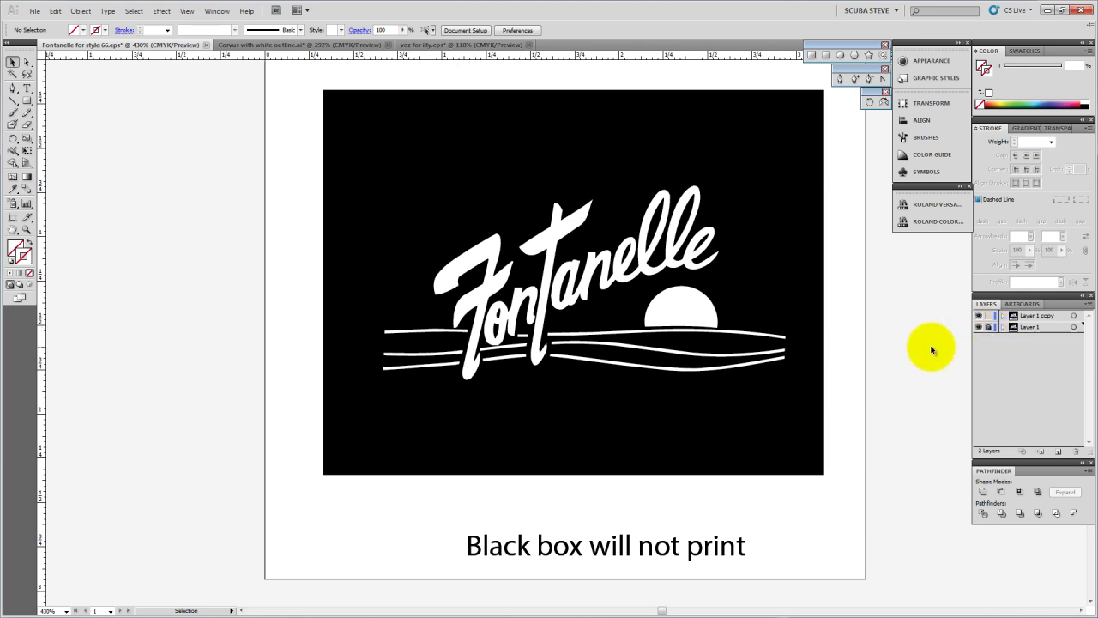
# Delete the black box from the duplicate layer and check the result by briefly hiding the original layer
pyautogui.click(802, 243)
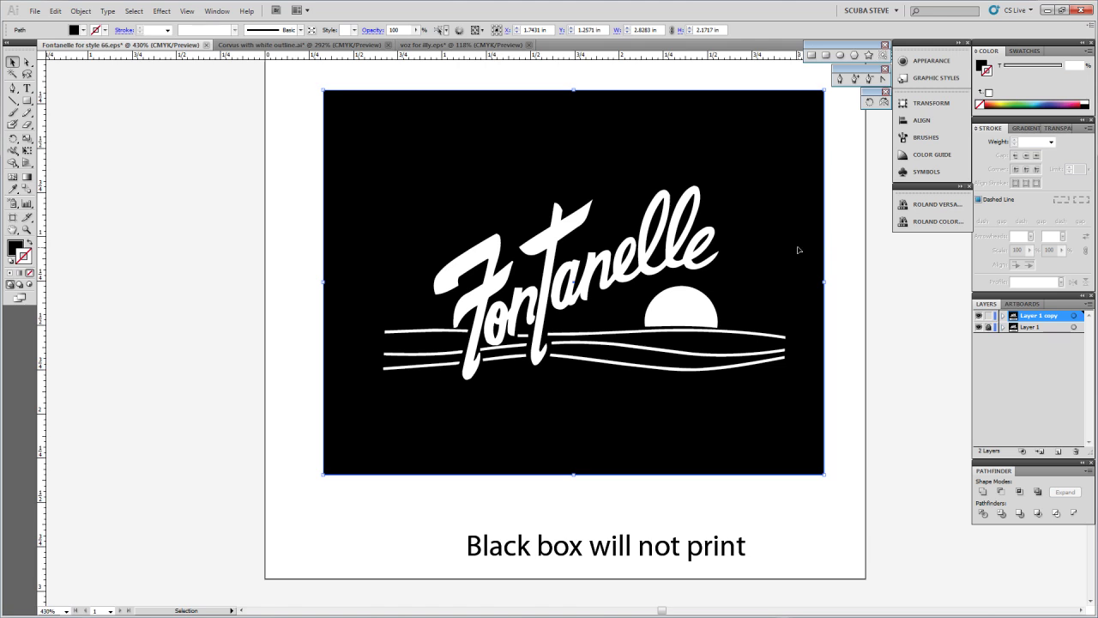
pyautogui.hotkey('ctrl', 'shift', 'a')
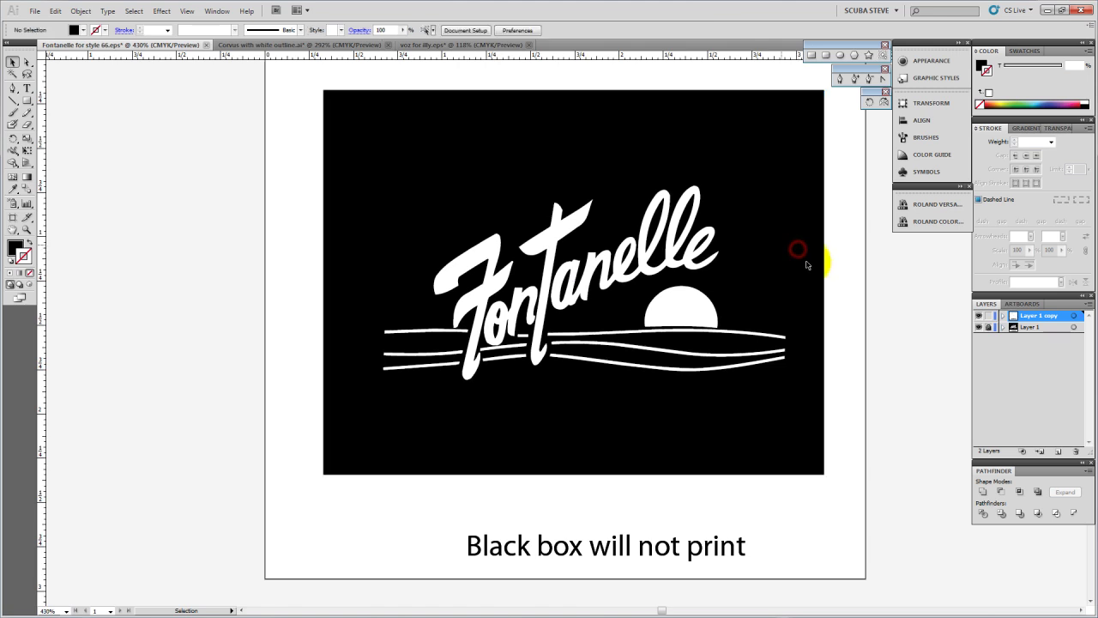
pyautogui.click(977, 328)
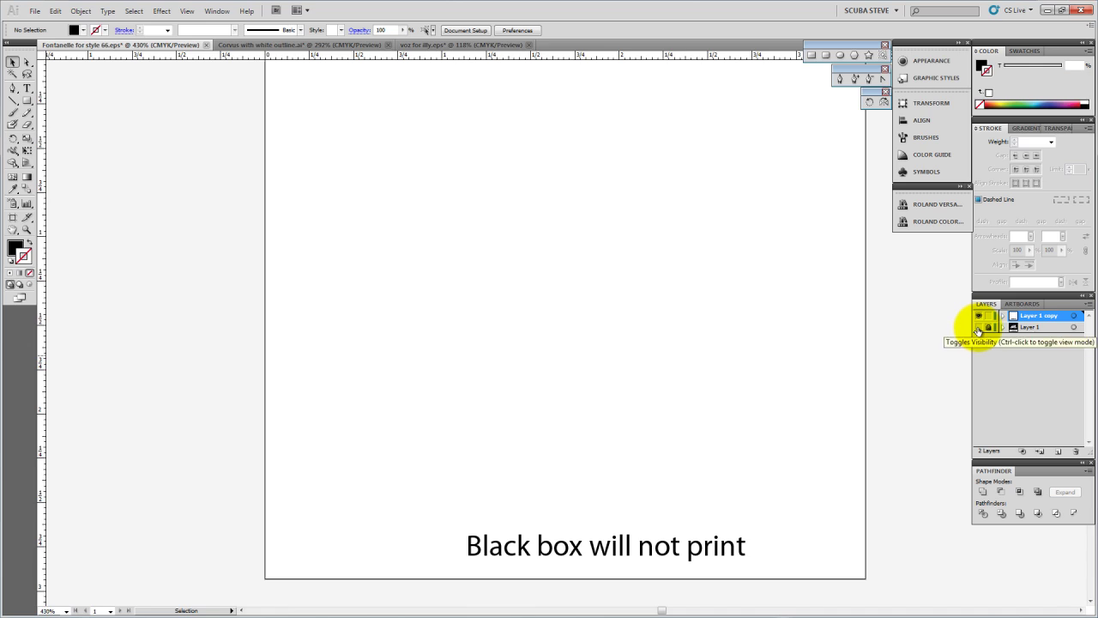
pyautogui.click(978, 328)
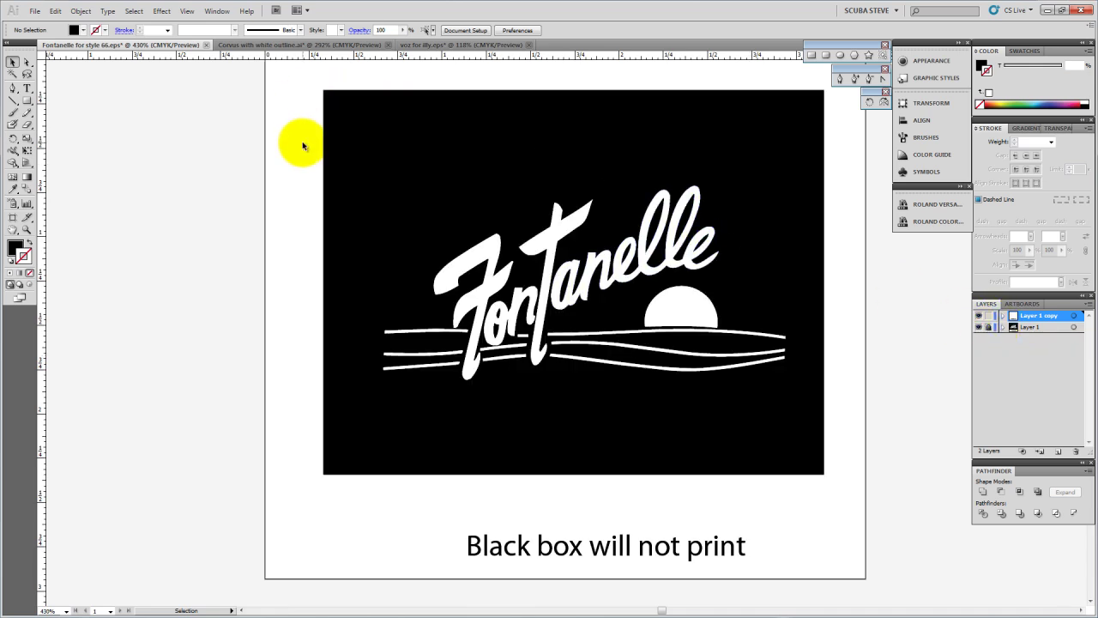
# Unite all the white Fontanelle lettering, sun and wave lines on the duplicate layer with Pathfinder
pyautogui.moveTo(302, 143); pyautogui.dragTo(831, 422)
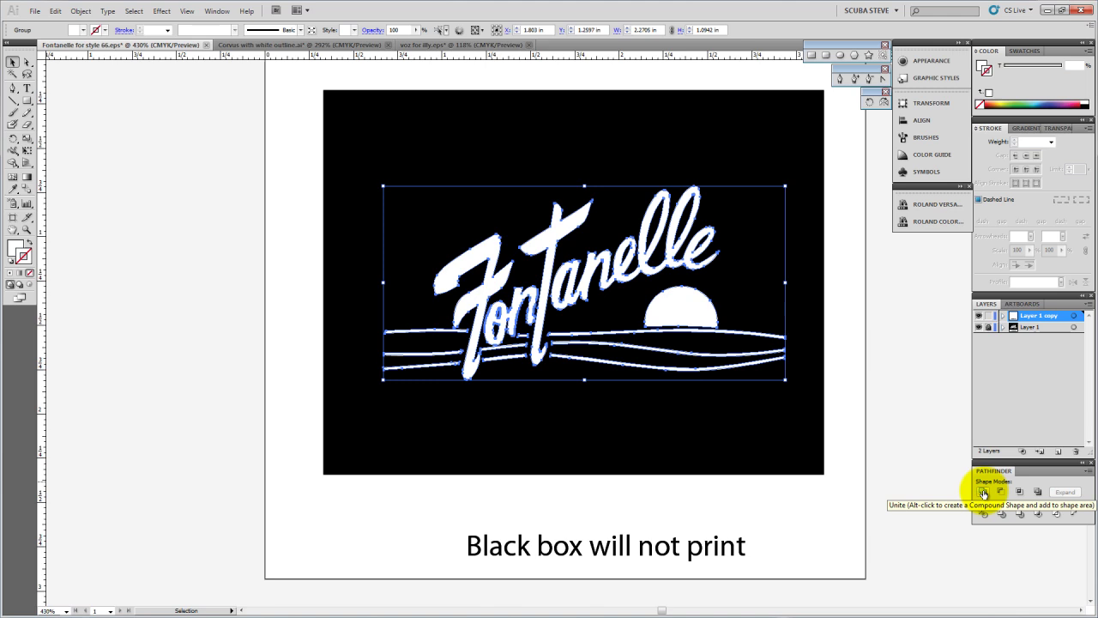
pyautogui.click(983, 492)
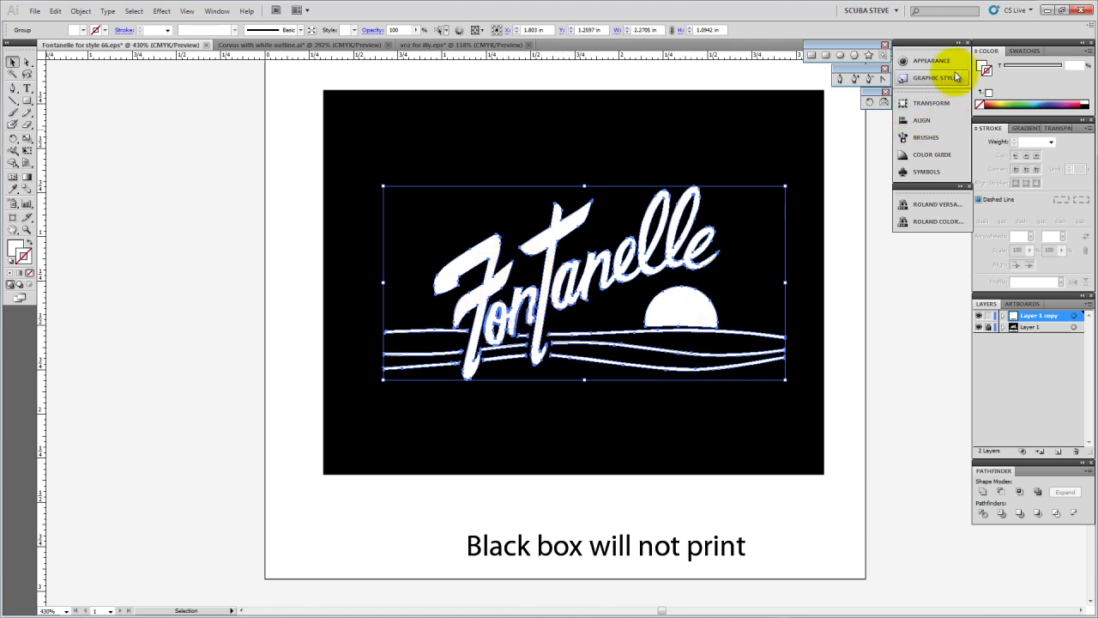
# Try a grey fill of 36% black on the united Fontanelle artwork
pyautogui.click(983, 68)
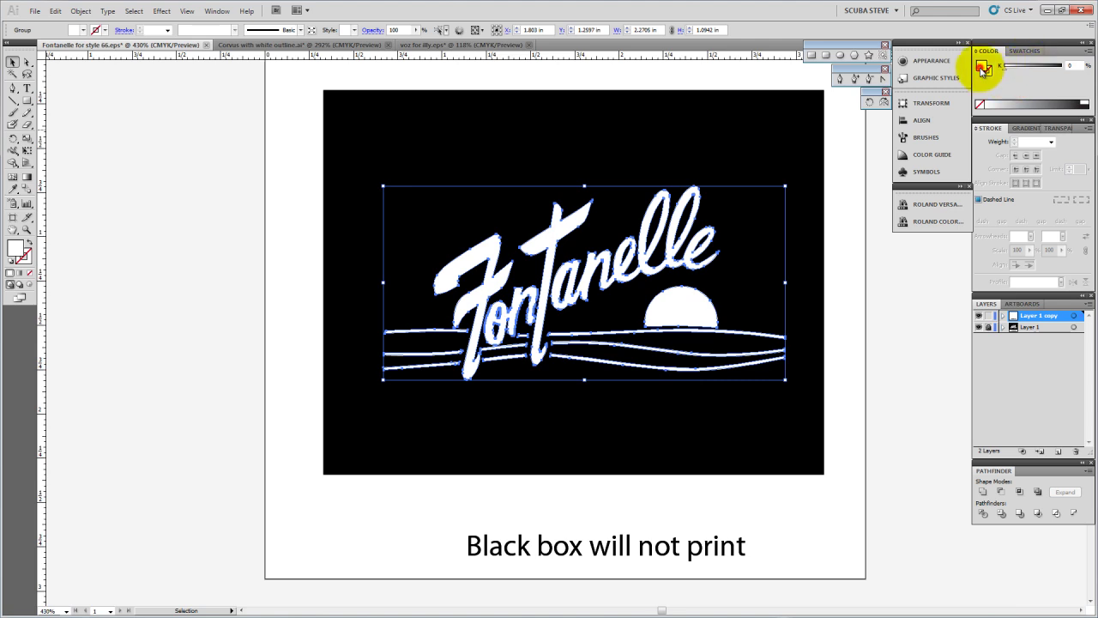
pyautogui.doubleClick(984, 68)
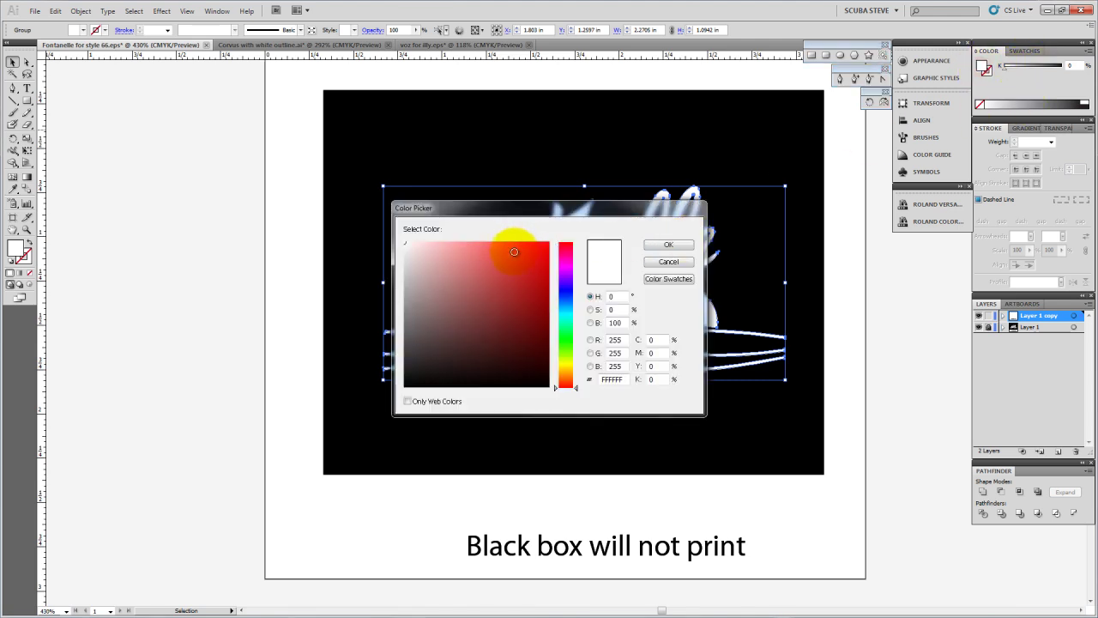
pyautogui.click(514, 251)
pyautogui.click(670, 245)
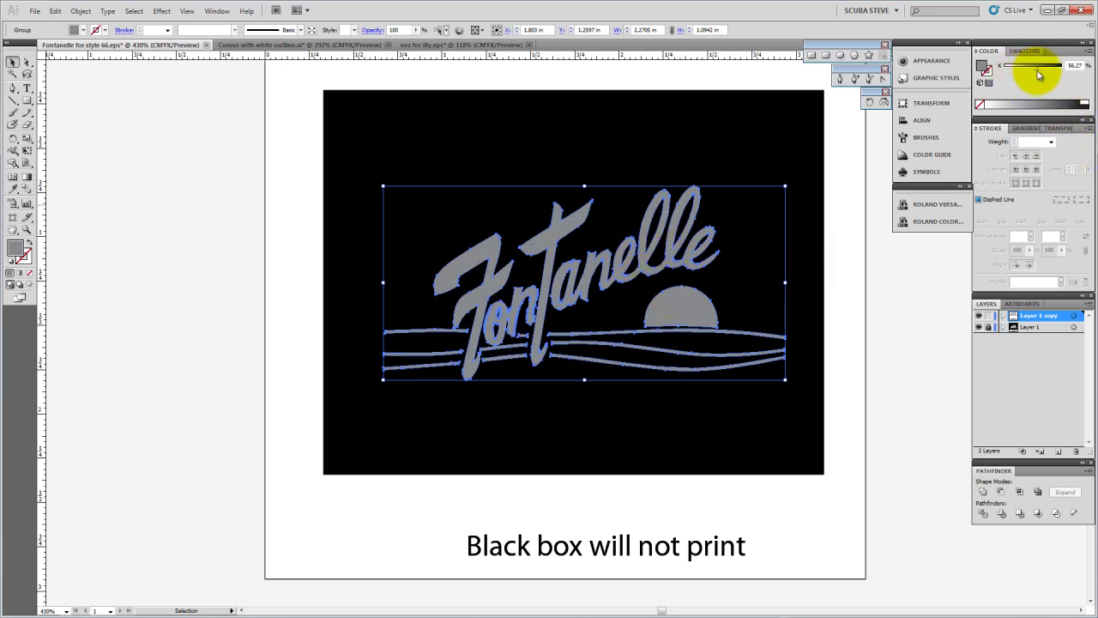
pyautogui.moveTo(1037, 73)
pyautogui.mouseDown()
pyautogui.moveTo(1014, 70)
pyautogui.moveTo(1027, 79)
pyautogui.mouseUp()
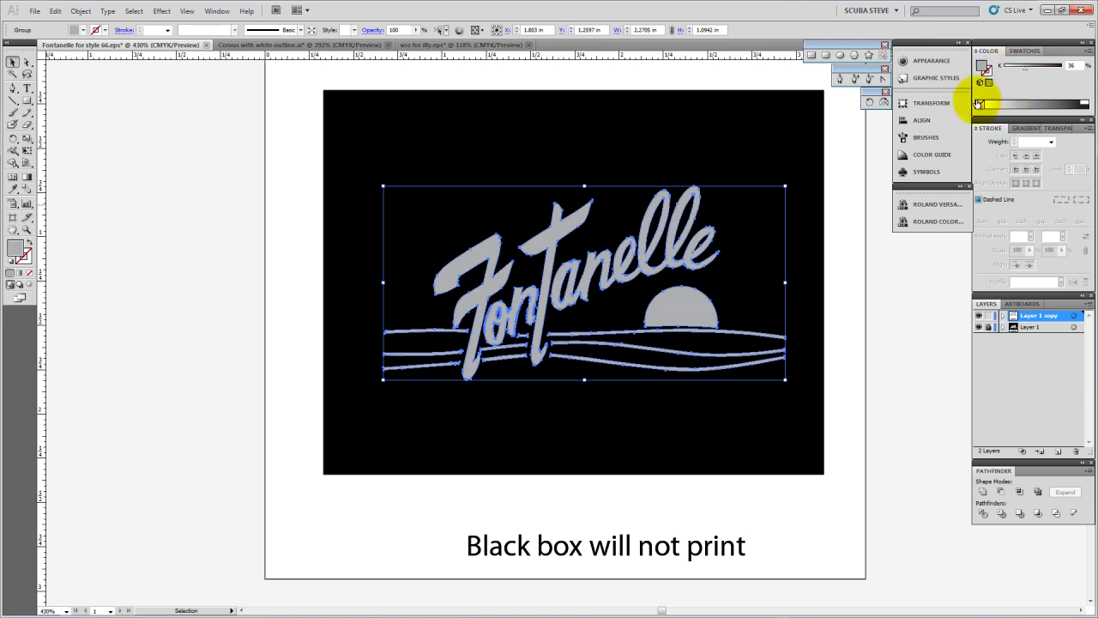
# Remove the fill from the united artwork and give it a CutContour stroke from the Roland VersaWorks swatches
pyautogui.click(986, 103)
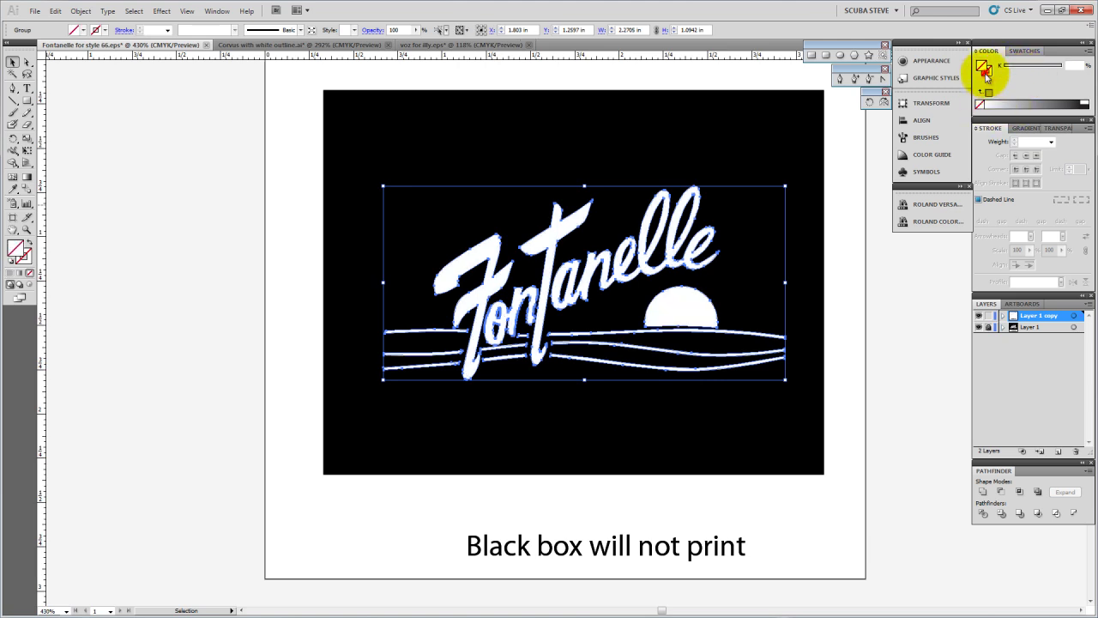
pyautogui.click(987, 76)
pyautogui.click(937, 204)
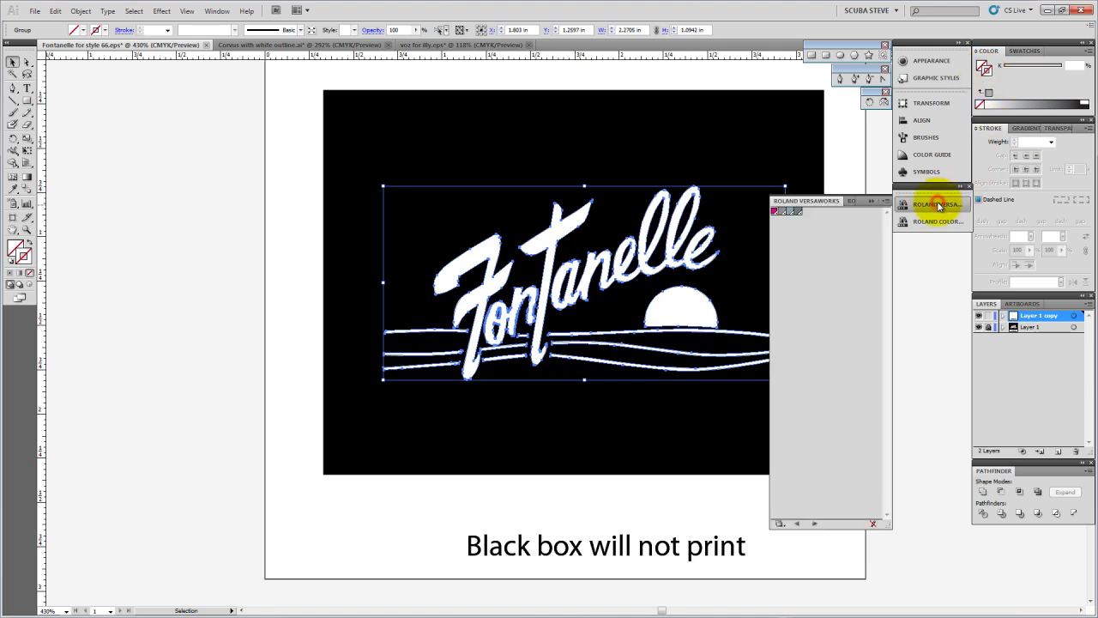
pyautogui.click(774, 213)
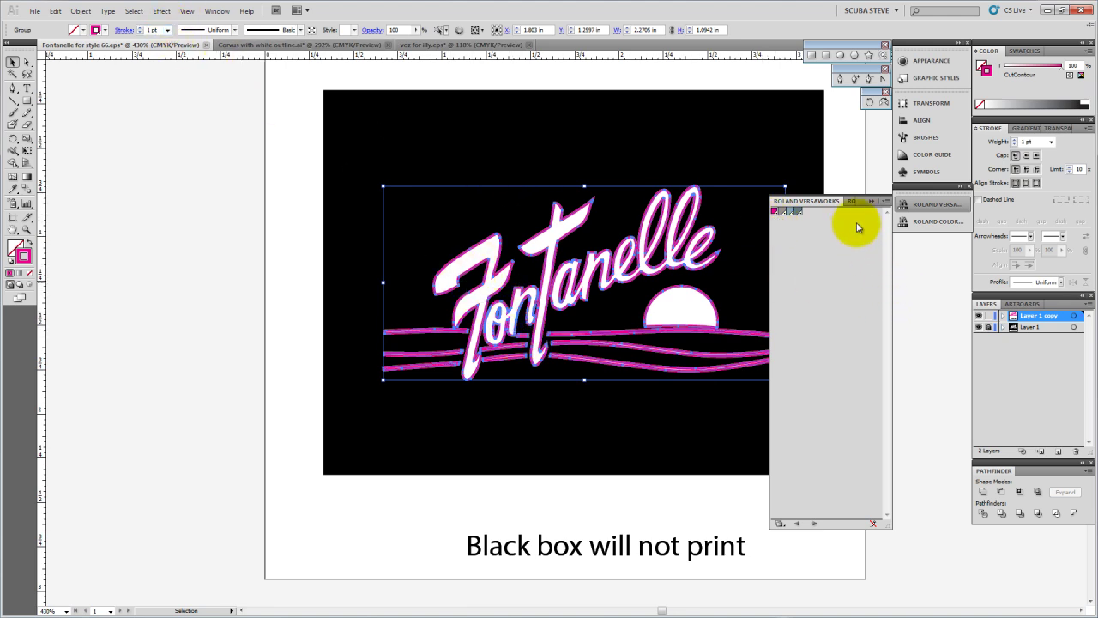
pyautogui.click(871, 199)
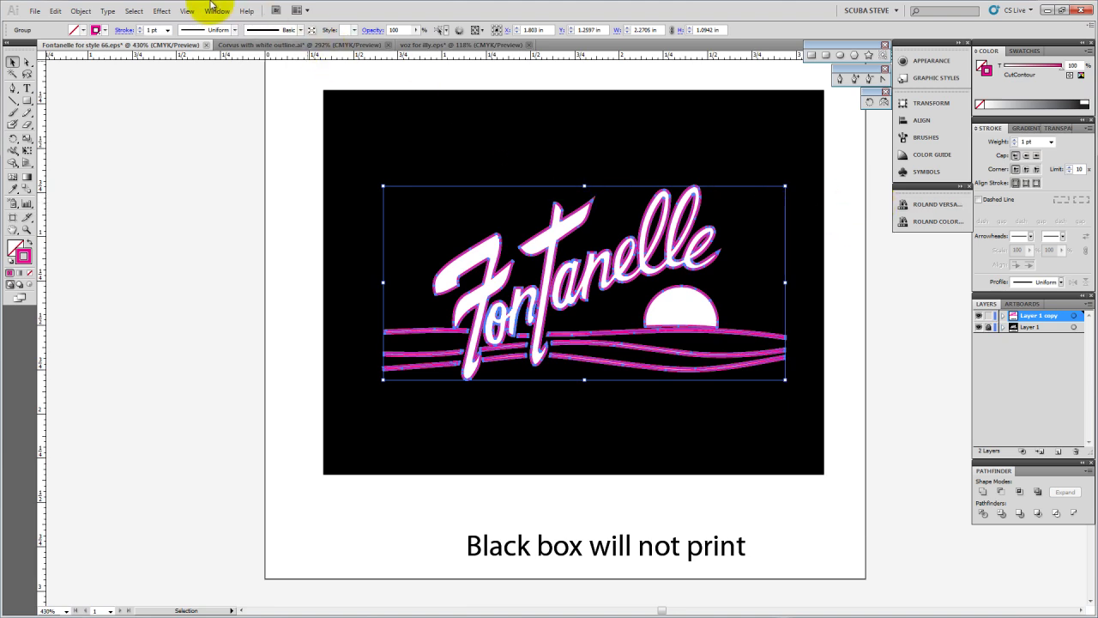
# Set the CutContour stroke weight to 0.25 pt, inspect the outline up close and deselect the artwork
pyautogui.click(167, 30)
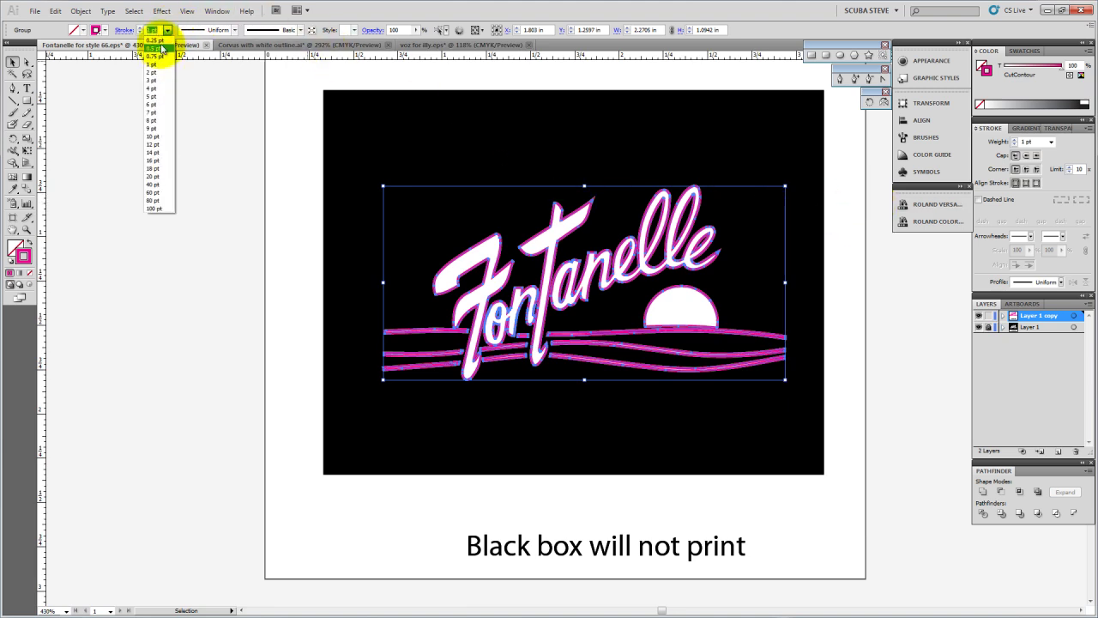
pyautogui.click(153, 40)
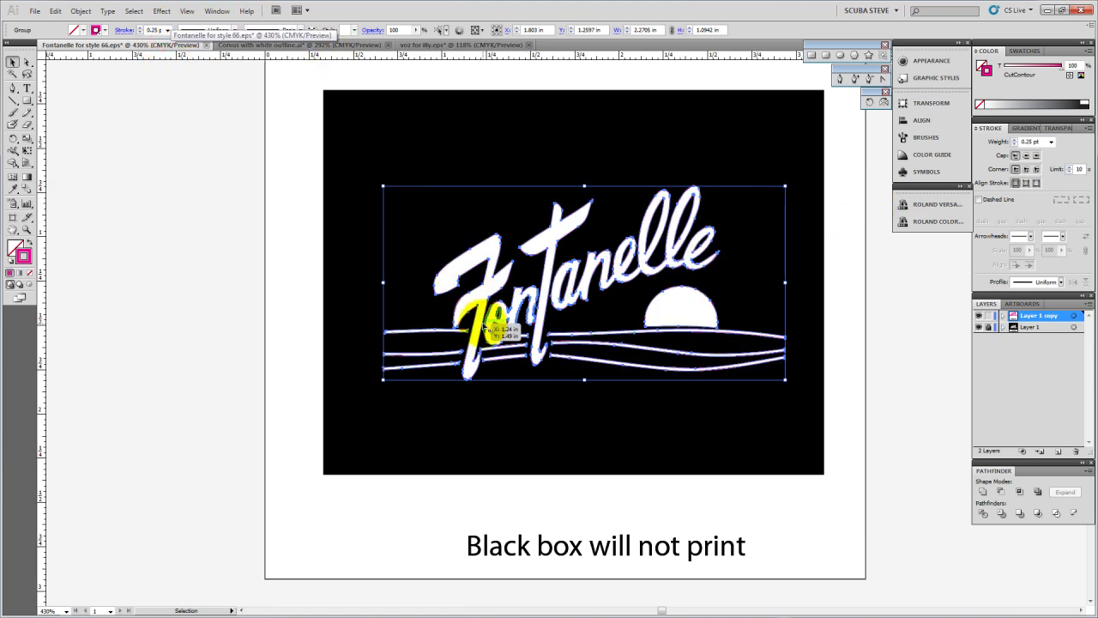
pyautogui.scroll(5, 503, 375)
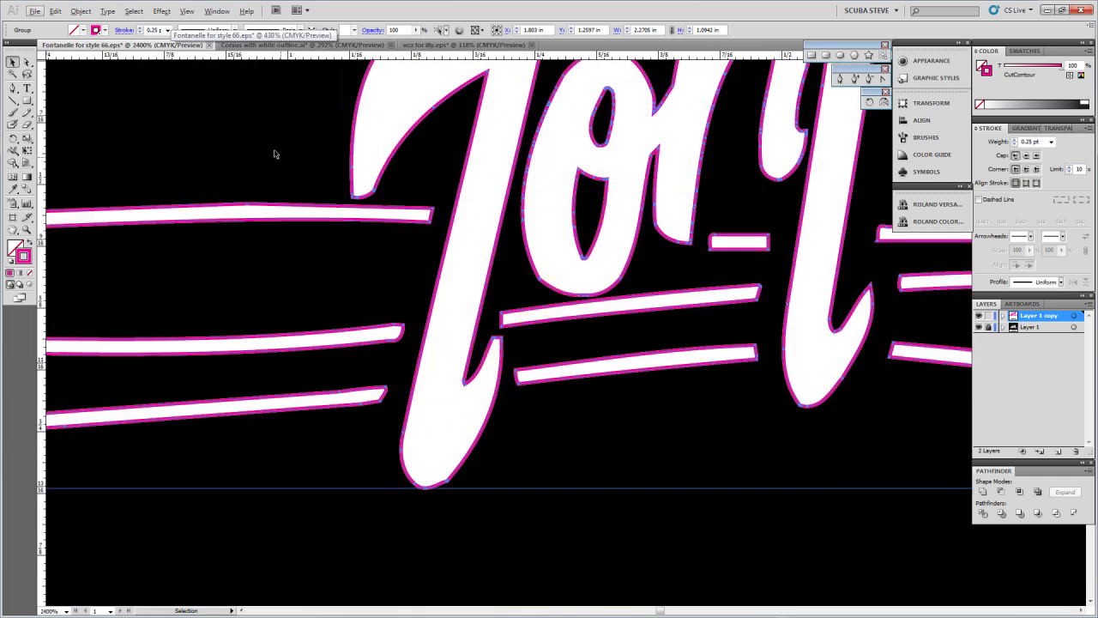
pyautogui.scroll(1, 424, 221)
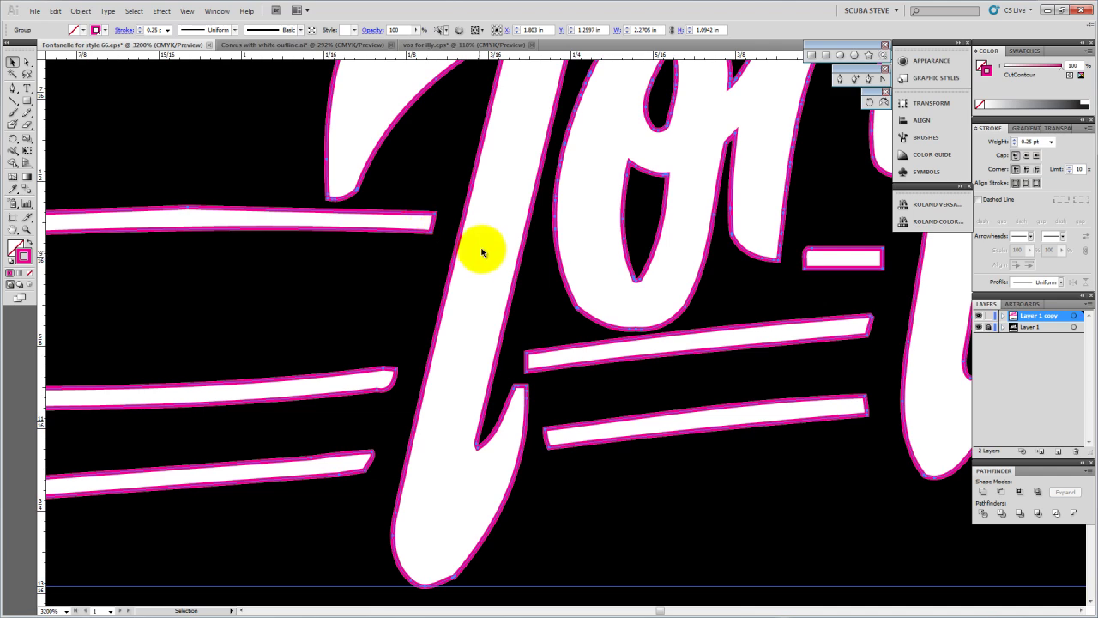
pyautogui.scroll(-1, 655, 462)
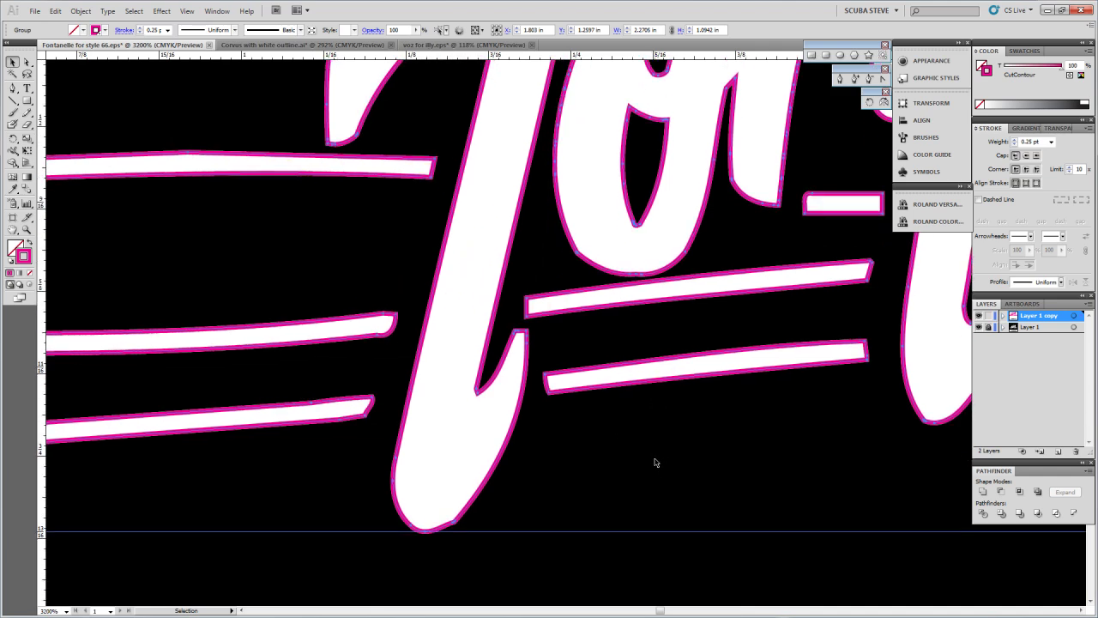
pyautogui.scroll(-6, 517, 352)
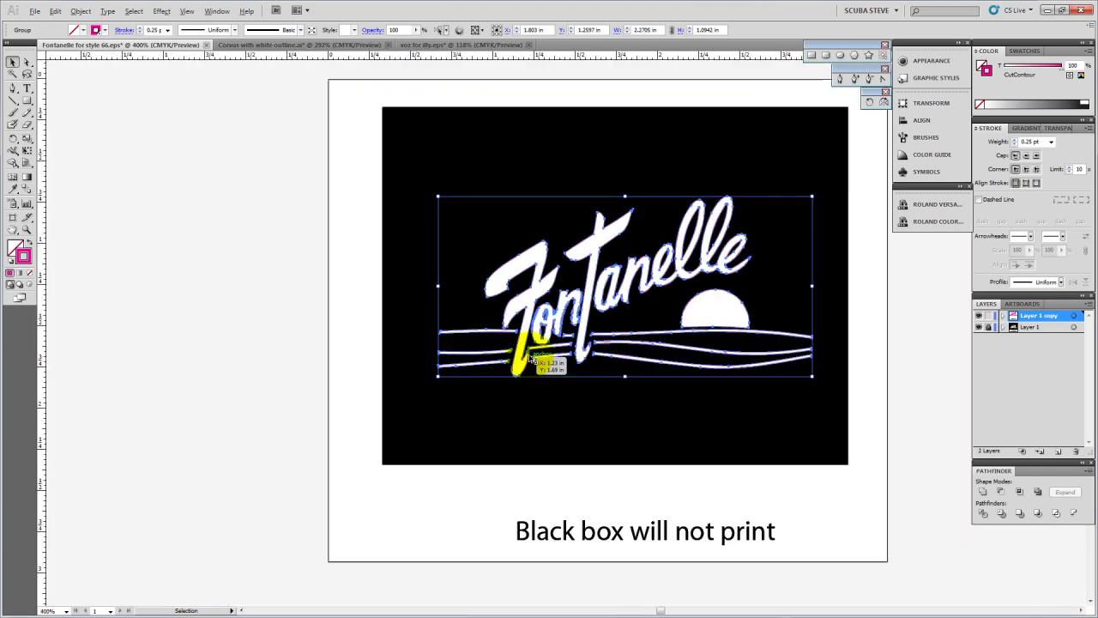
pyautogui.click(342, 206)
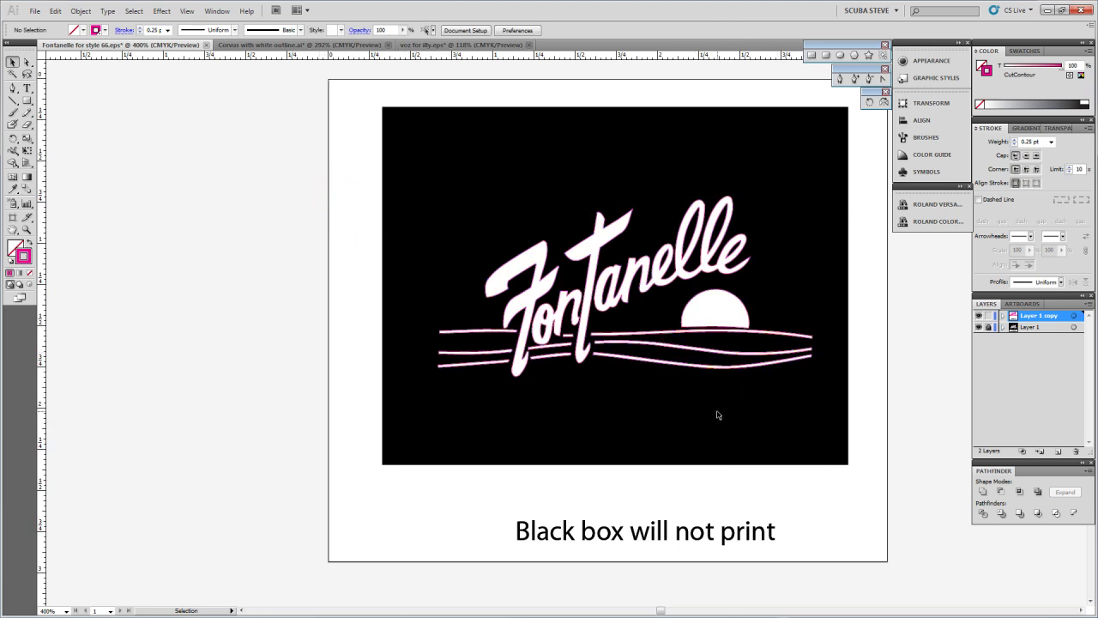
# Switch to the document Corvus with white outline.ai
pyautogui.click(273, 47)
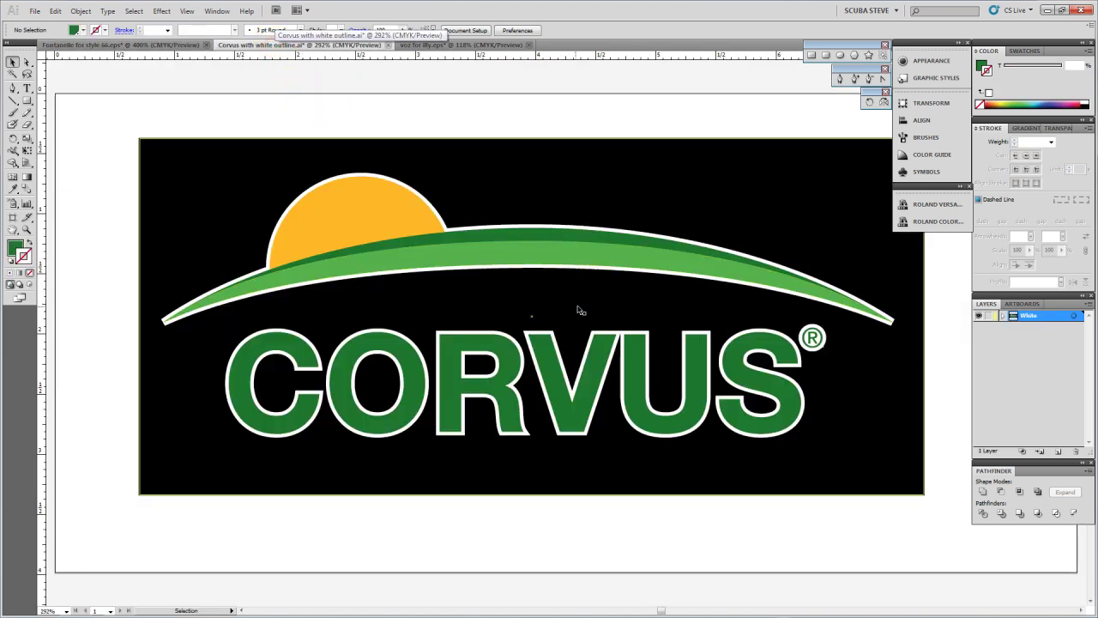
pyautogui.click(1004, 316)
pyautogui.click(1003, 317)
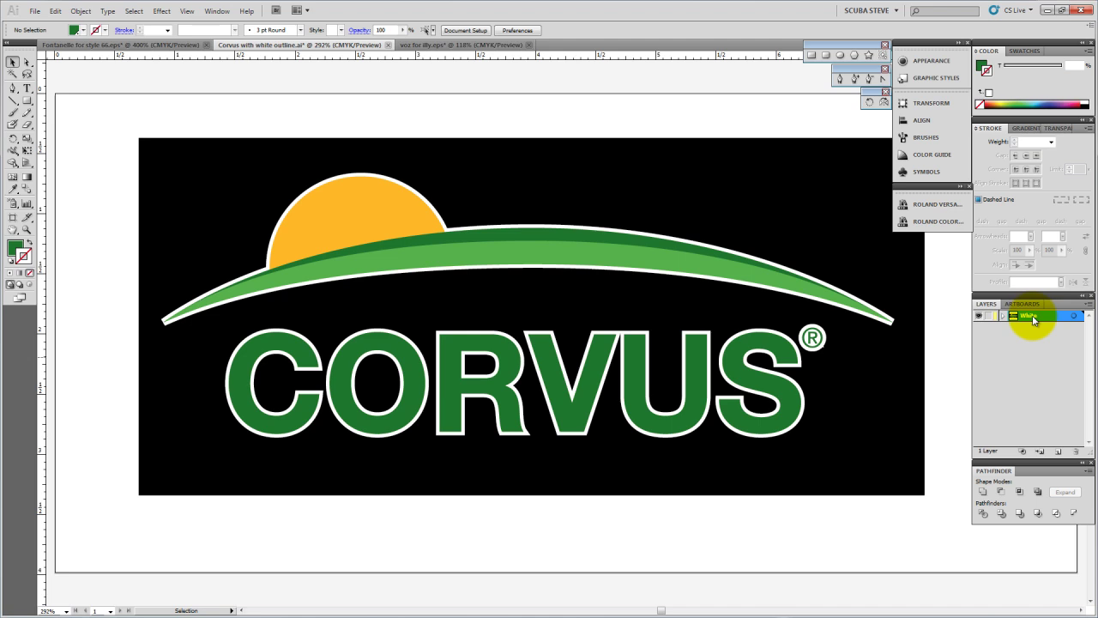
# Duplicate the White layer with the original locked, and remove the black background box from the copy
pyautogui.moveTo(1034, 320); pyautogui.dragTo(1060, 451)
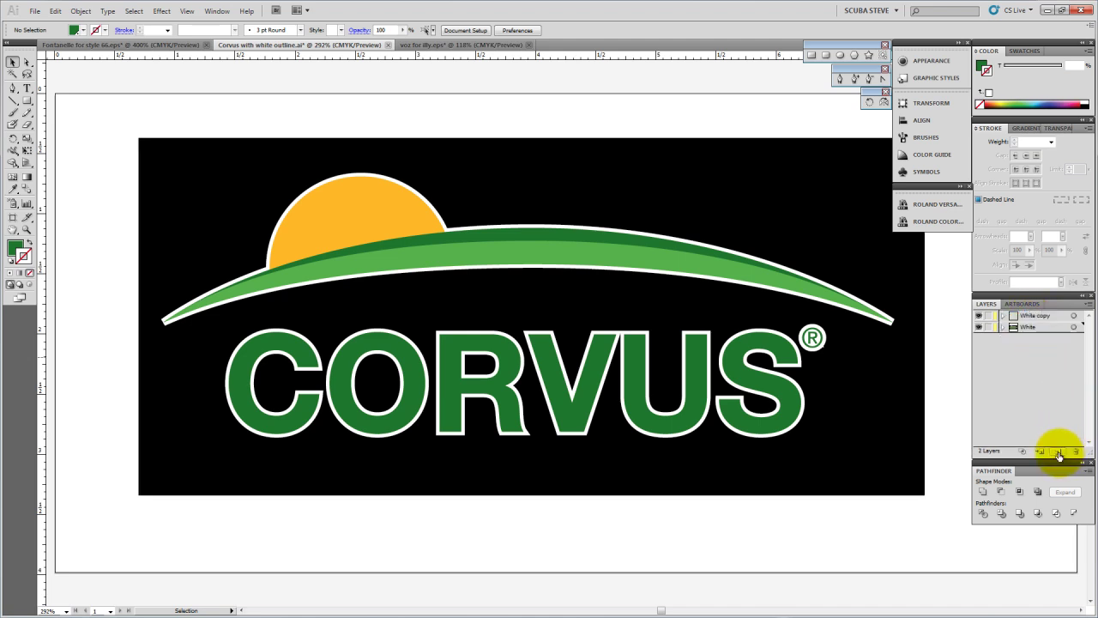
pyautogui.click(989, 328)
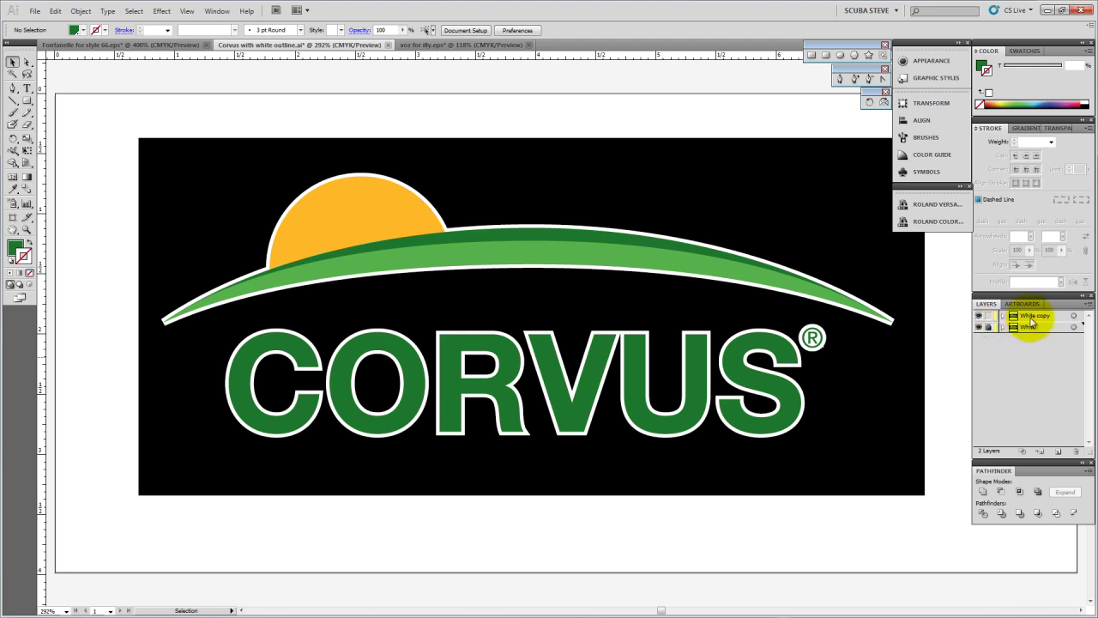
pyautogui.click(1034, 317)
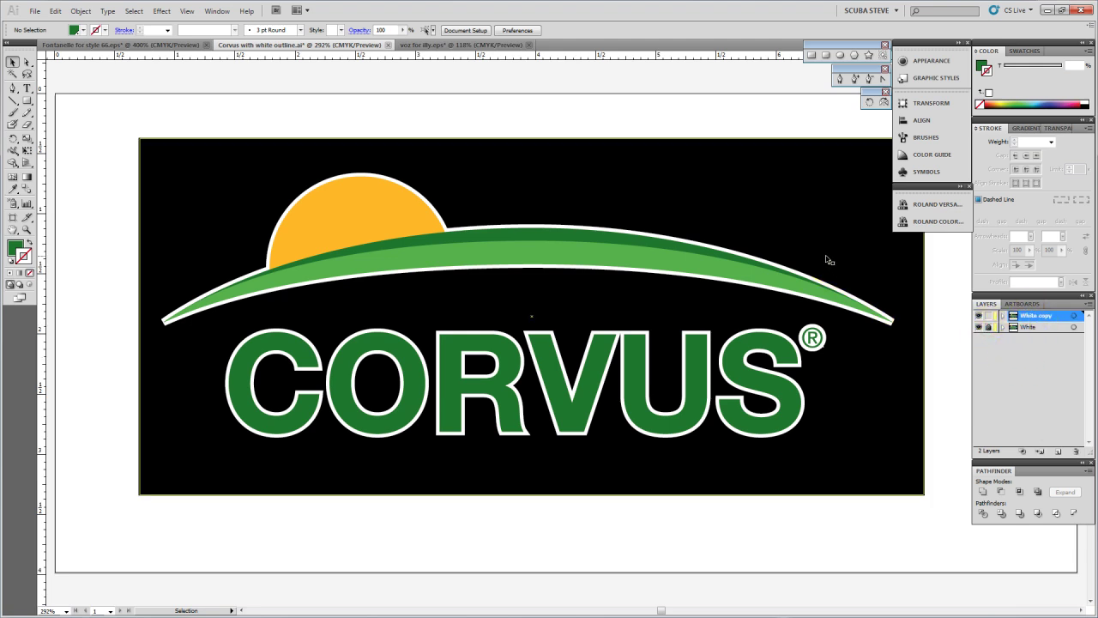
pyautogui.click(767, 197)
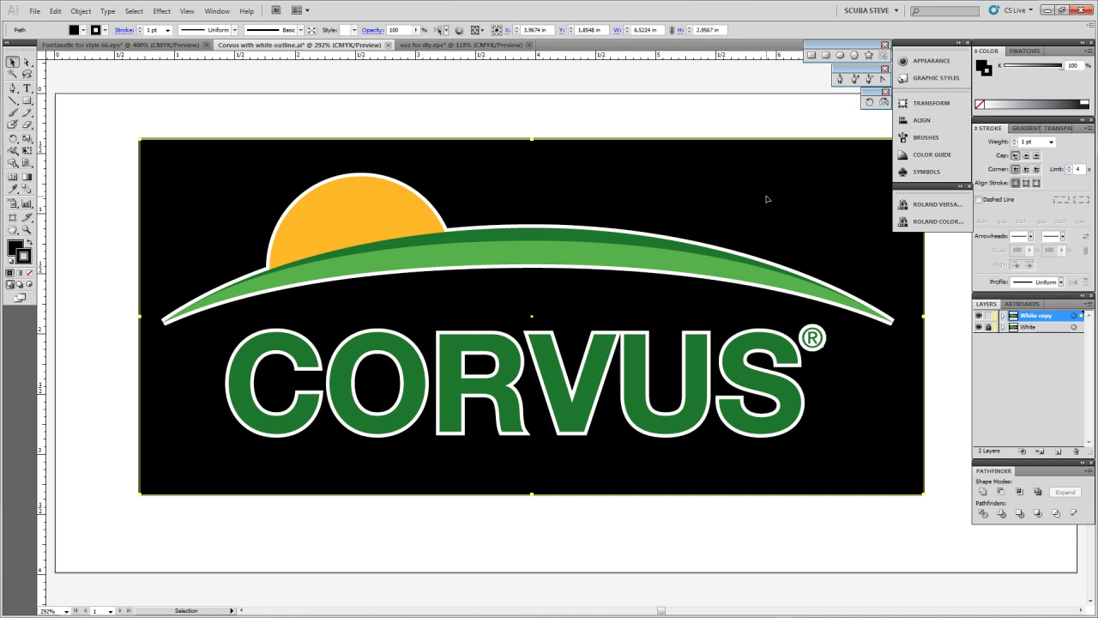
pyautogui.hotkey('ctrl', '2')
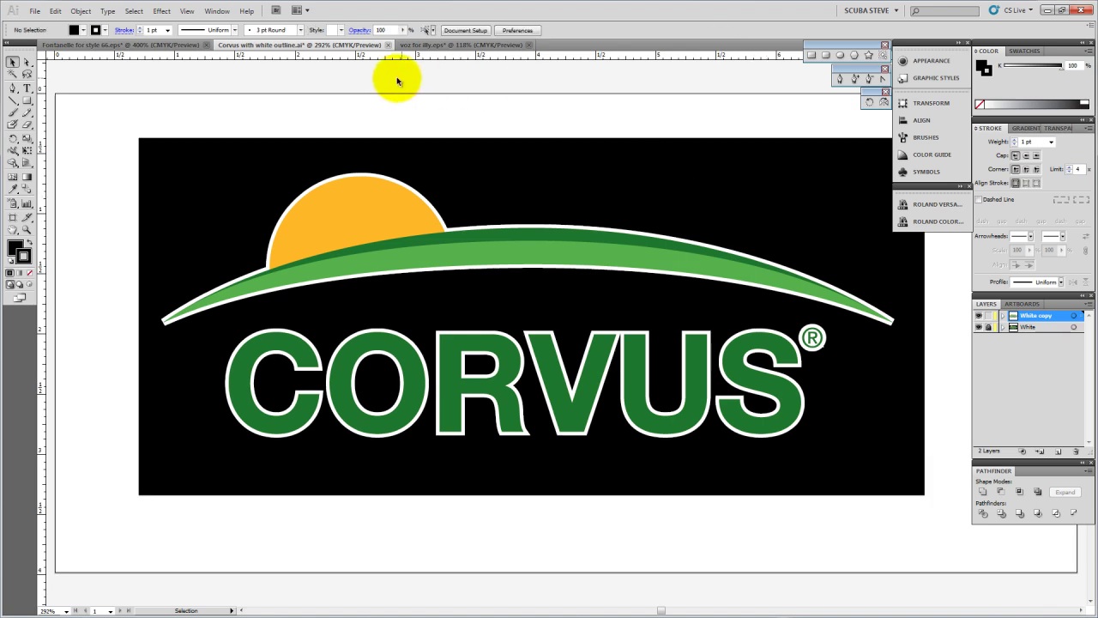
# Unite the whole Corvus logo artwork on the duplicate layer with Pathfinder
pyautogui.moveTo(74, 105); pyautogui.dragTo(912, 444)
pyautogui.press('a')
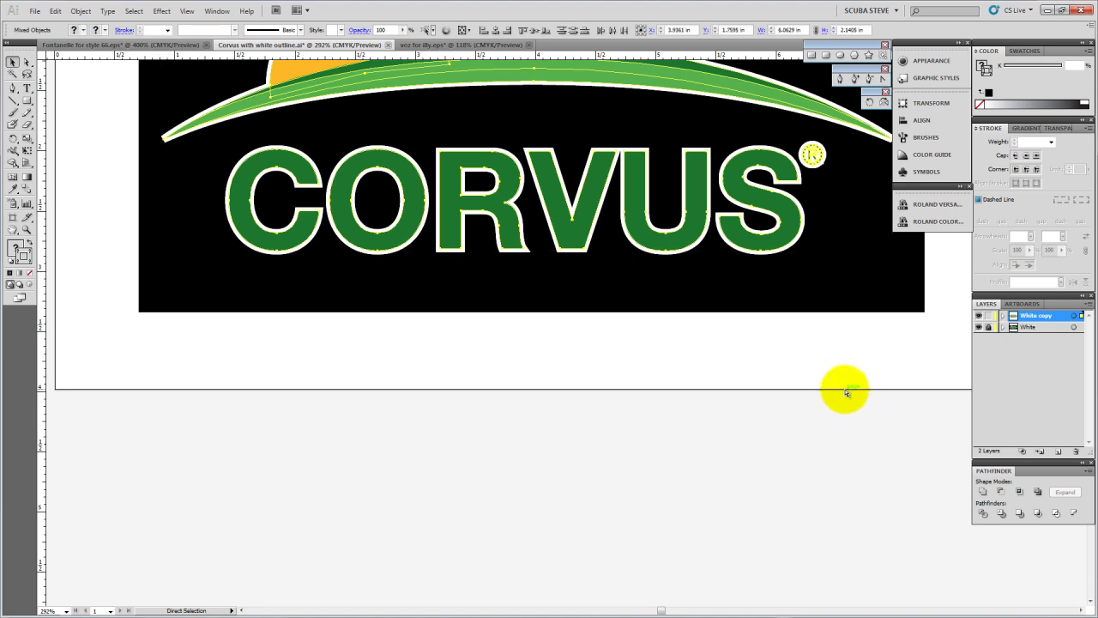
pyautogui.scroll(4, 845, 392)
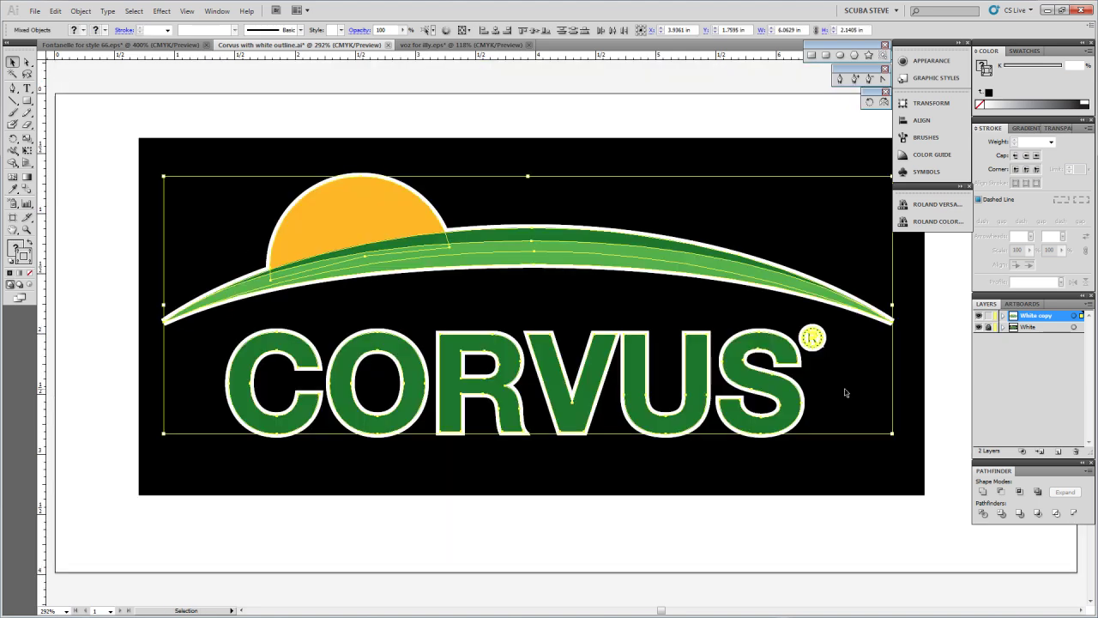
pyautogui.hotkey('ctrl', '1')
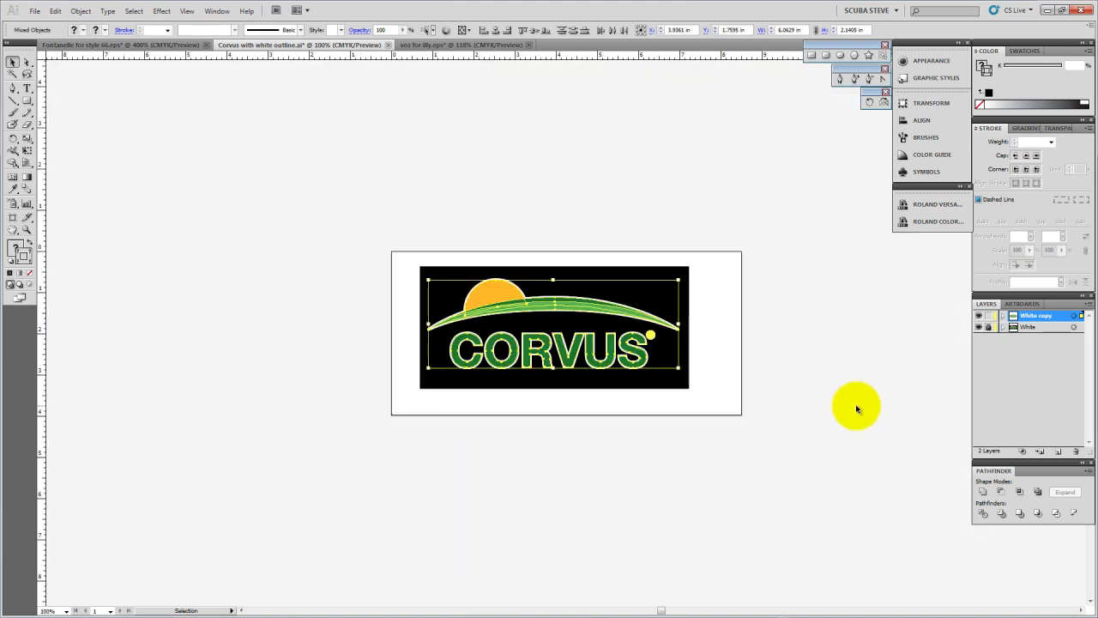
pyautogui.click(983, 492)
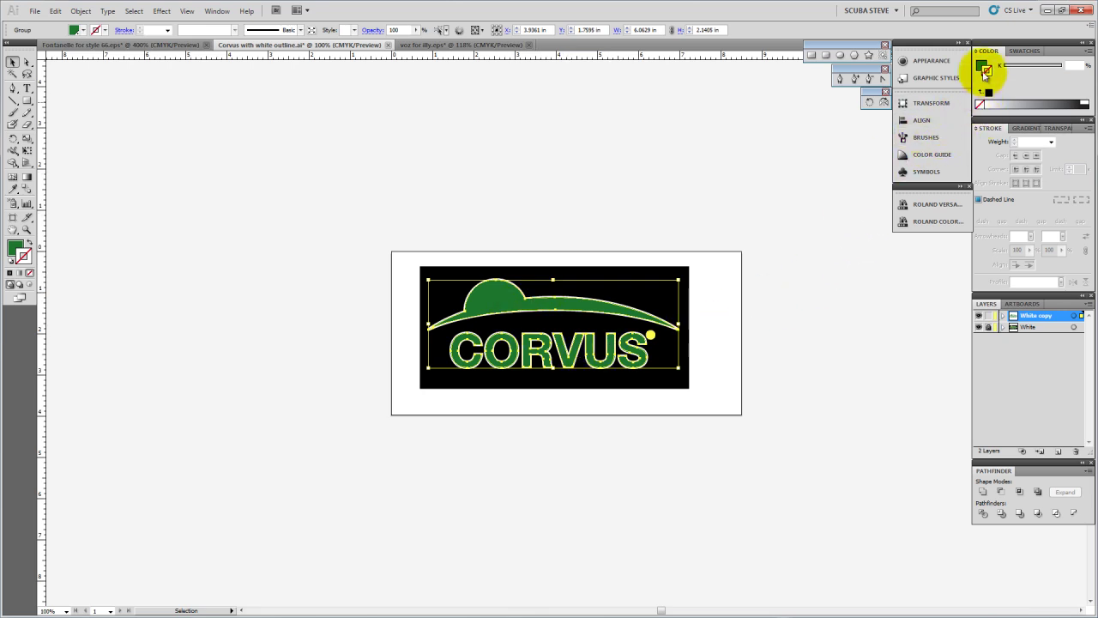
# Replace the united Corvus artwork's fill with a CutContour stroke from the Roland VersaWorks swatches and deselect it
pyautogui.click(980, 104)
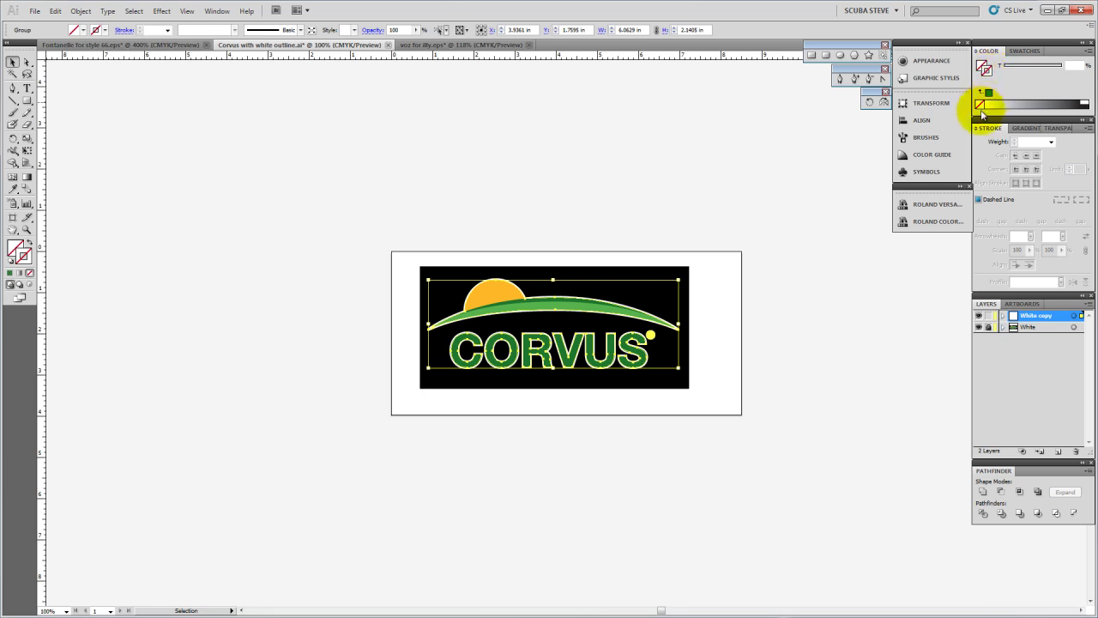
pyautogui.click(774, 212)
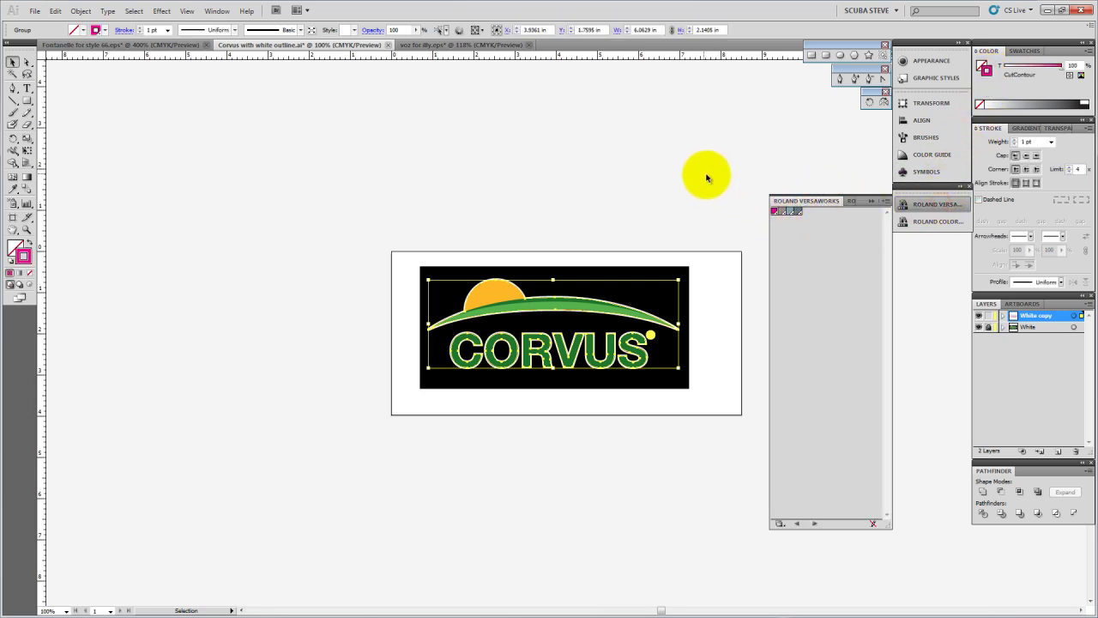
pyautogui.click(654, 182)
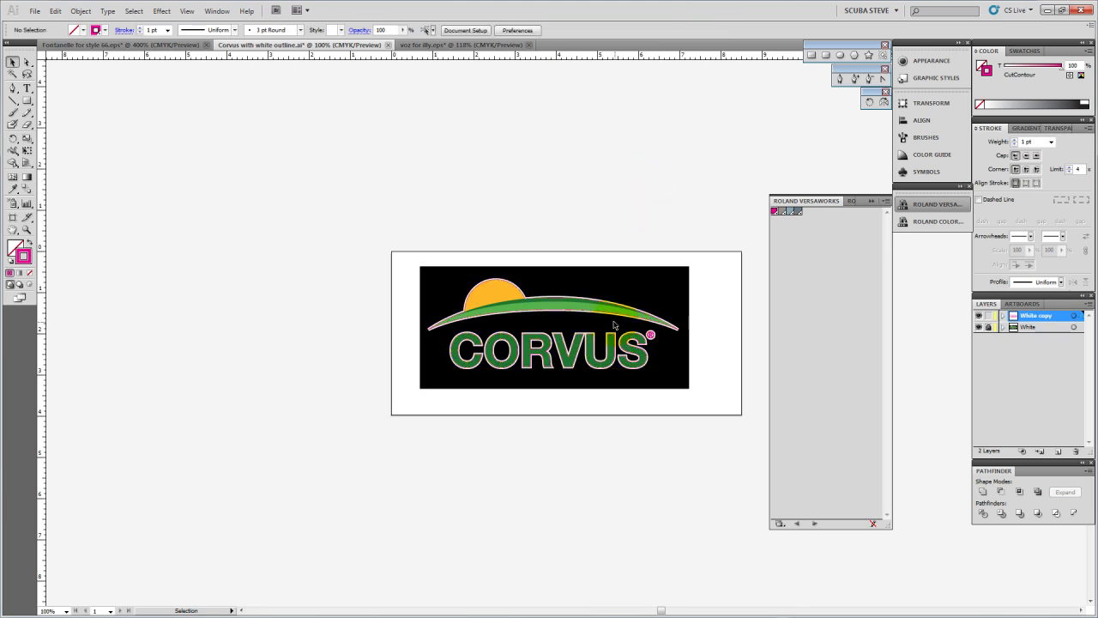
# Examine up close where the CutContour outline runs against the white border around the sun and hill
pyautogui.keyDown('ctrl'); pyautogui.click(566, 299); pyautogui.keyUp('ctrl')
pyautogui.keyDown('ctrl'); pyautogui.click(518, 301); pyautogui.keyUp('ctrl')
pyautogui.keyDown('ctrl'); pyautogui.click(524, 300); pyautogui.keyUp('ctrl')
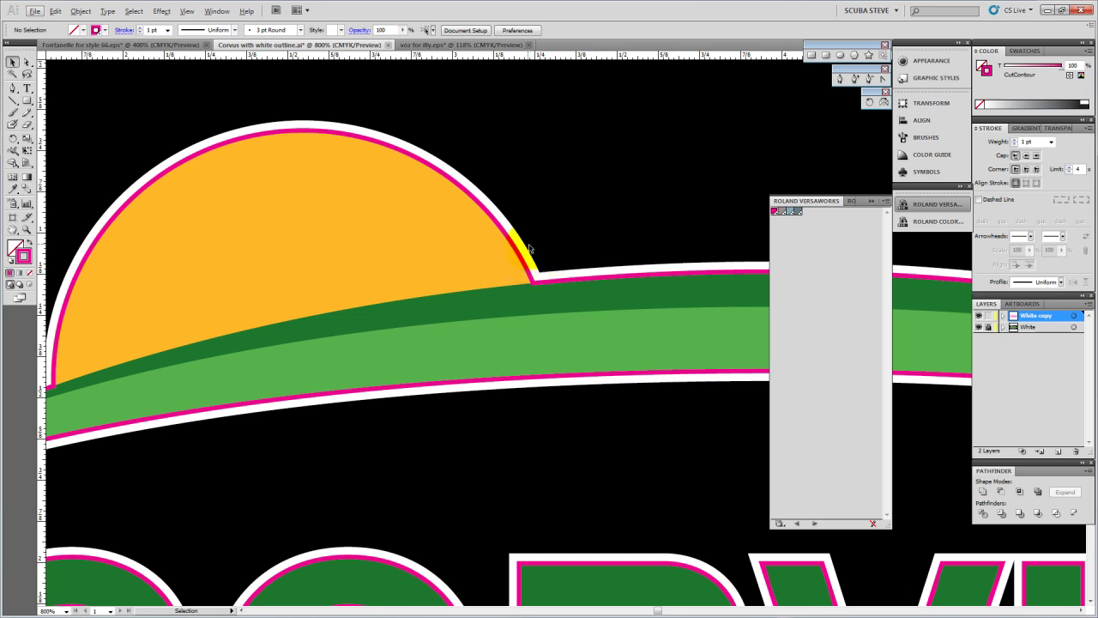
pyautogui.click(258, 130)
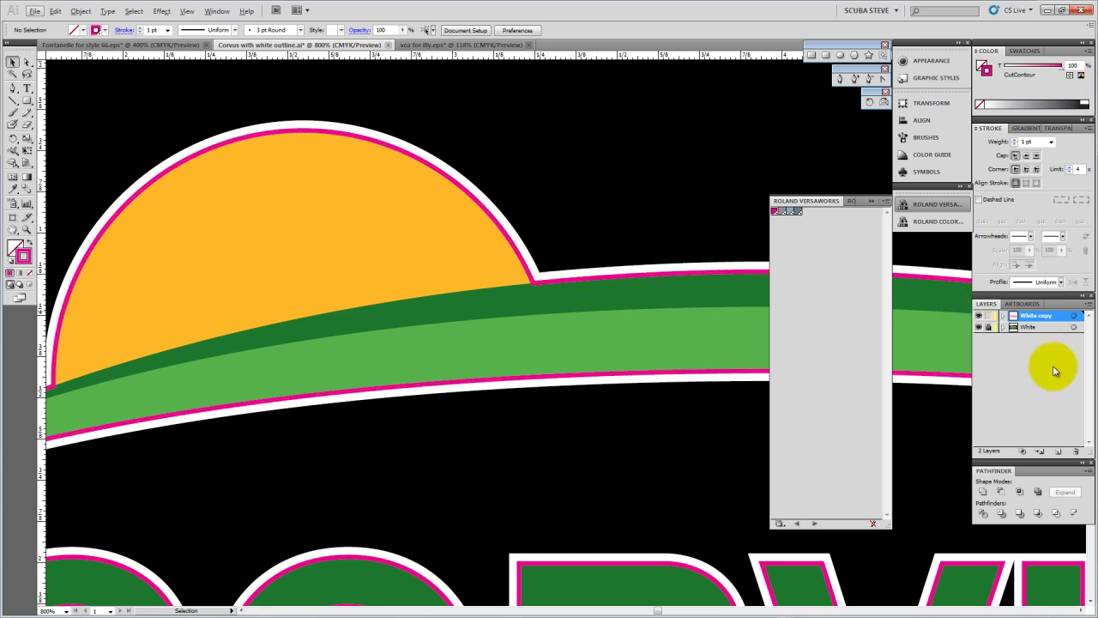
# Hide the duplicate layer and shift the front sun shape on the White layer aside to expose the shape behind
pyautogui.click(978, 316)
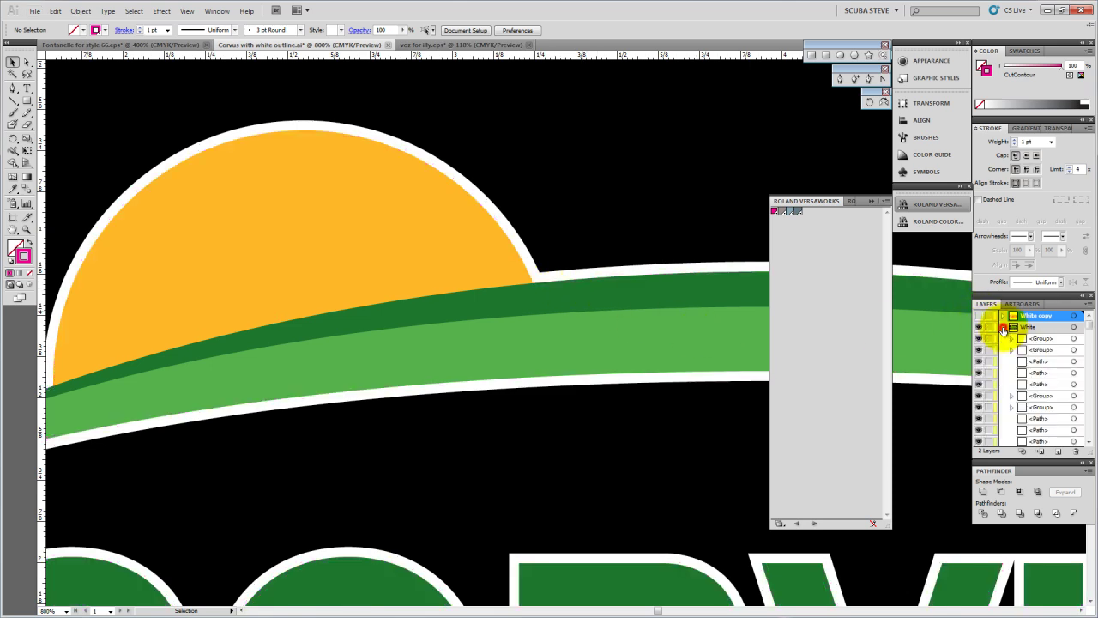
pyautogui.click(1003, 327)
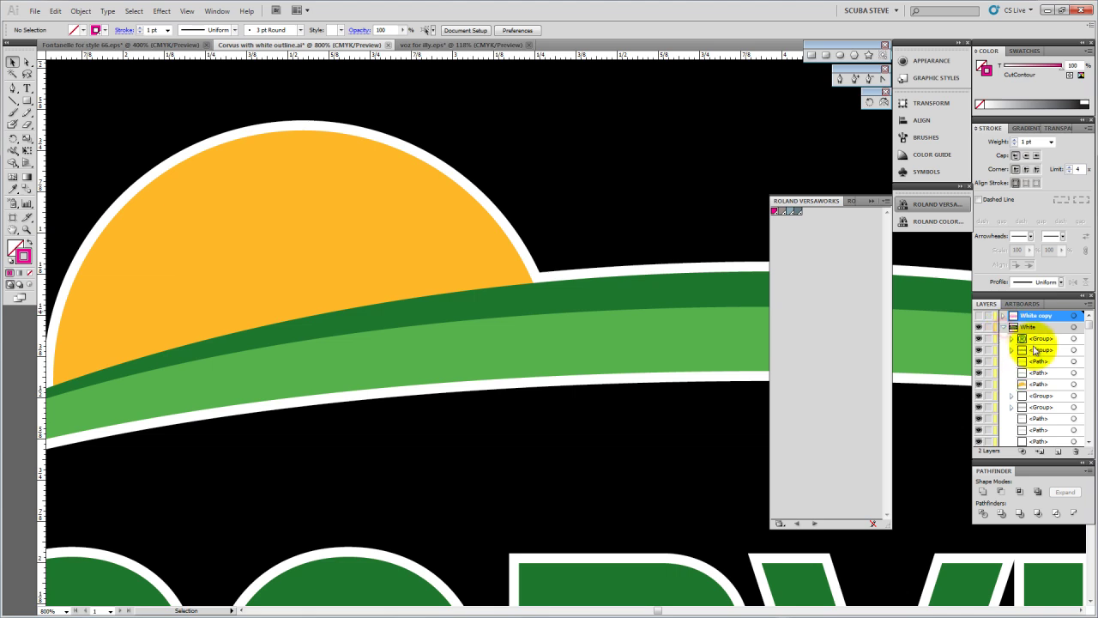
pyautogui.click(518, 247)
pyautogui.moveTo(478, 241); pyautogui.dragTo(422, 246)
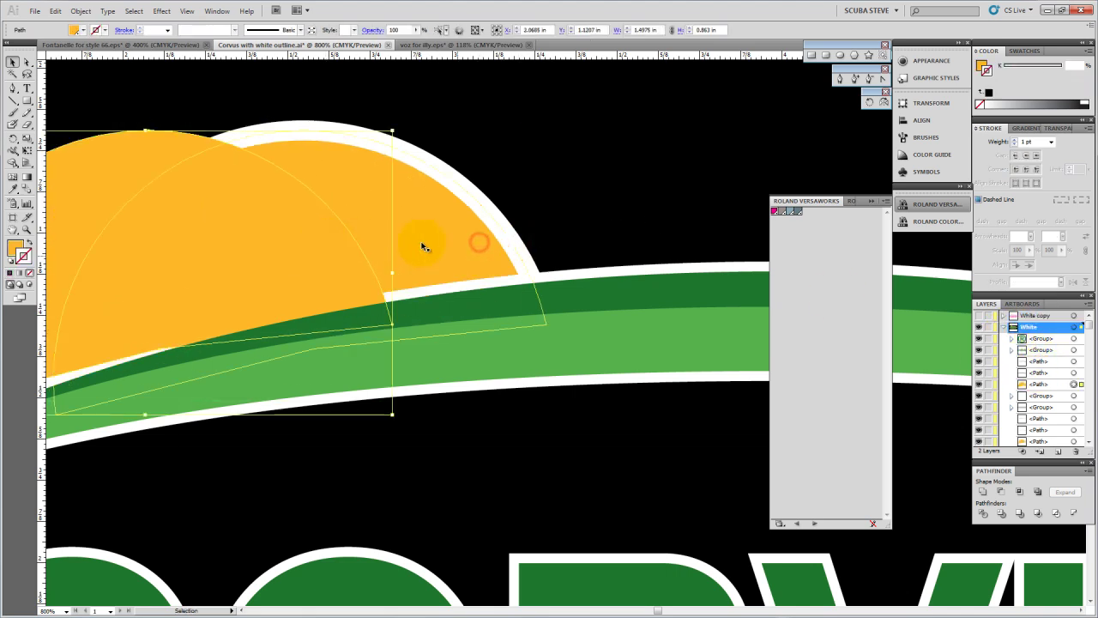
# Move the white-outlined sun shape aside as well and remove its stroke
pyautogui.click(515, 241)
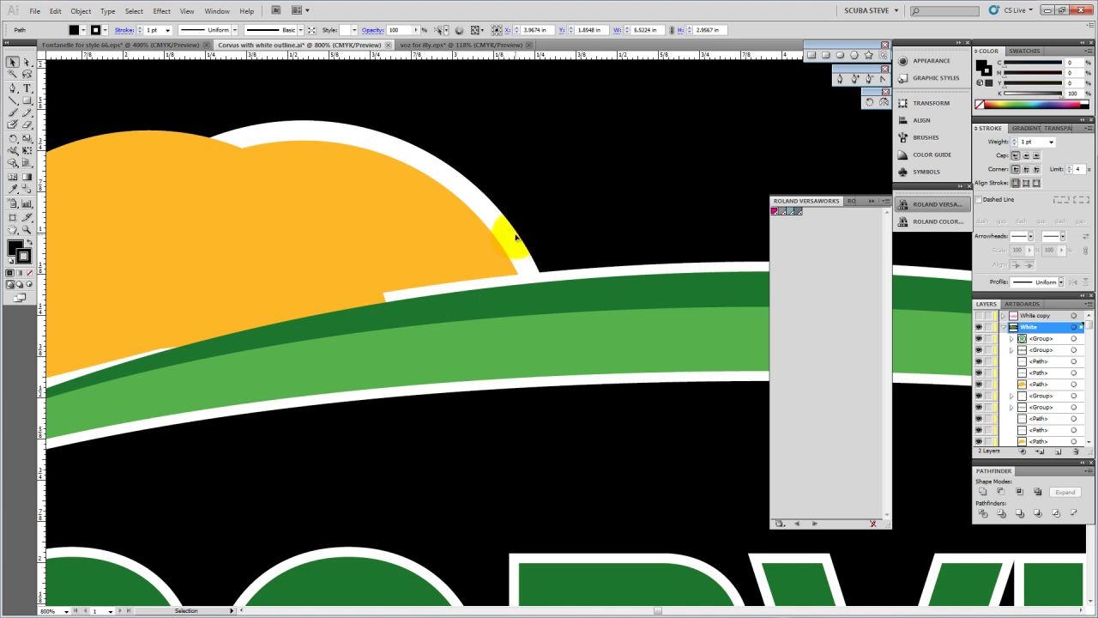
pyautogui.click(515, 236)
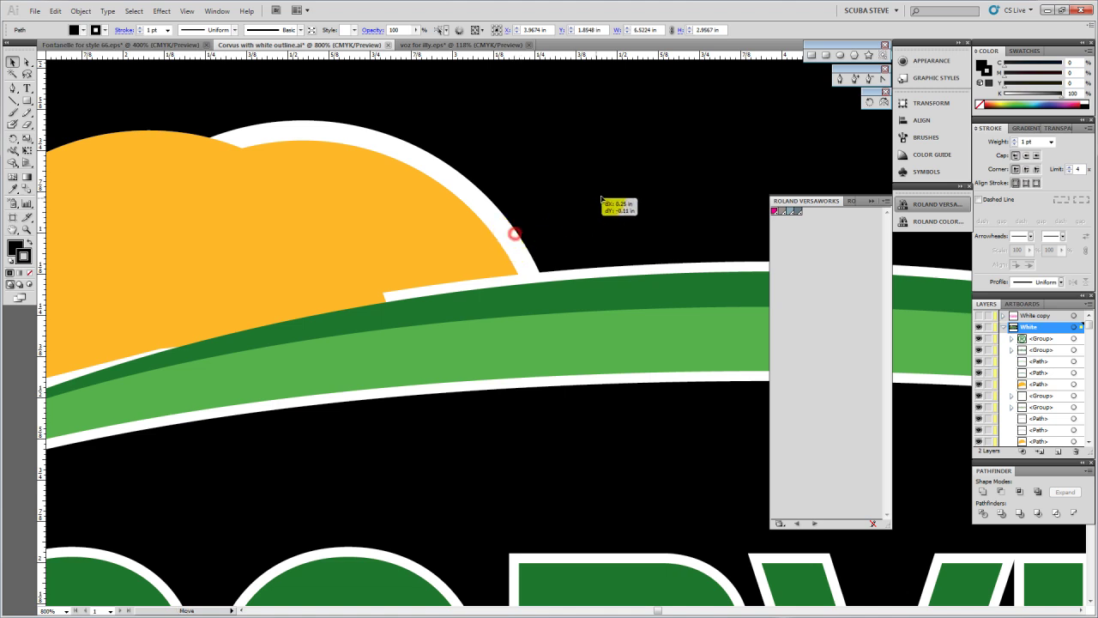
pyautogui.click(520, 259)
pyautogui.moveTo(518, 263); pyautogui.dragTo(600, 253)
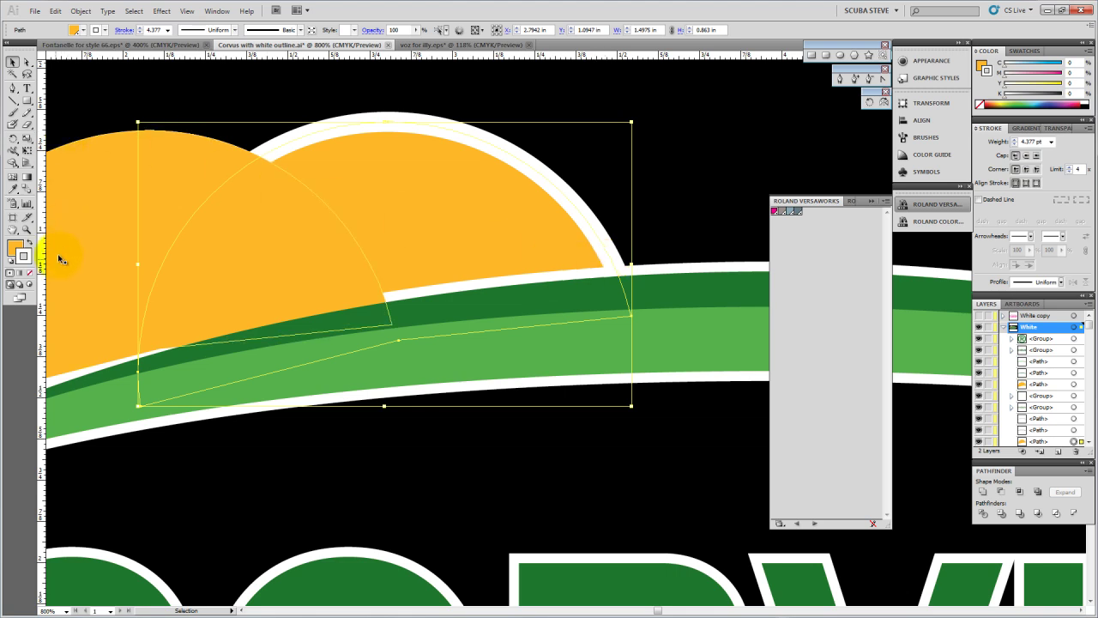
pyautogui.click(19, 252)
pyautogui.click(32, 275)
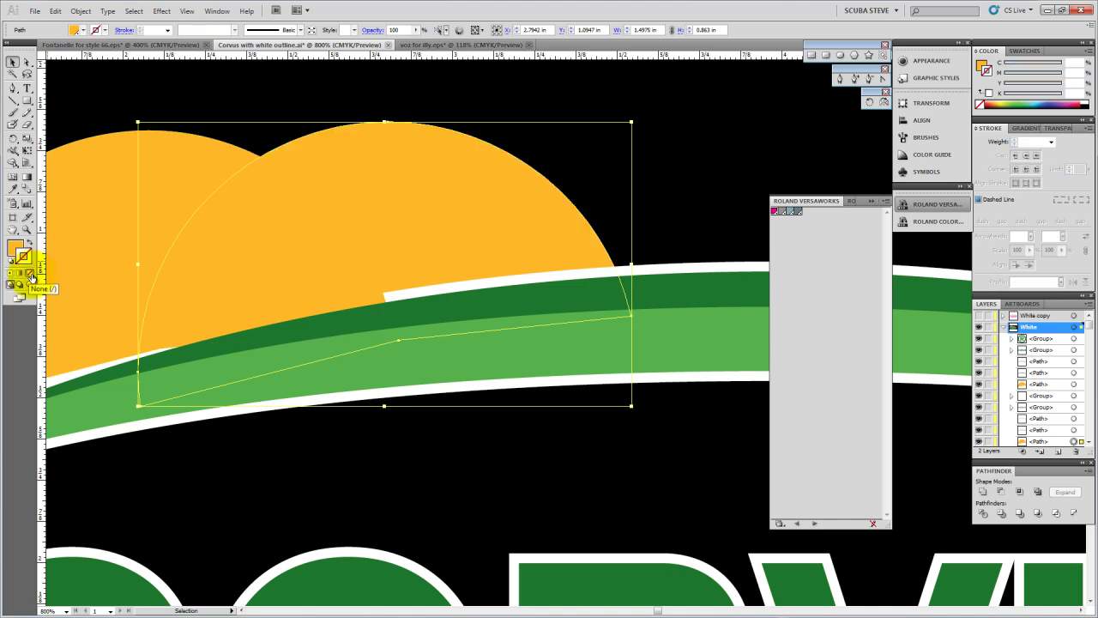
# Undo the stroke removal and the moves of both sun shapes
pyautogui.hotkey('ctrl', 'z')
pyautogui.hotkey('ctrl', 'z')
pyautogui.hotkey('ctrl', 'z')
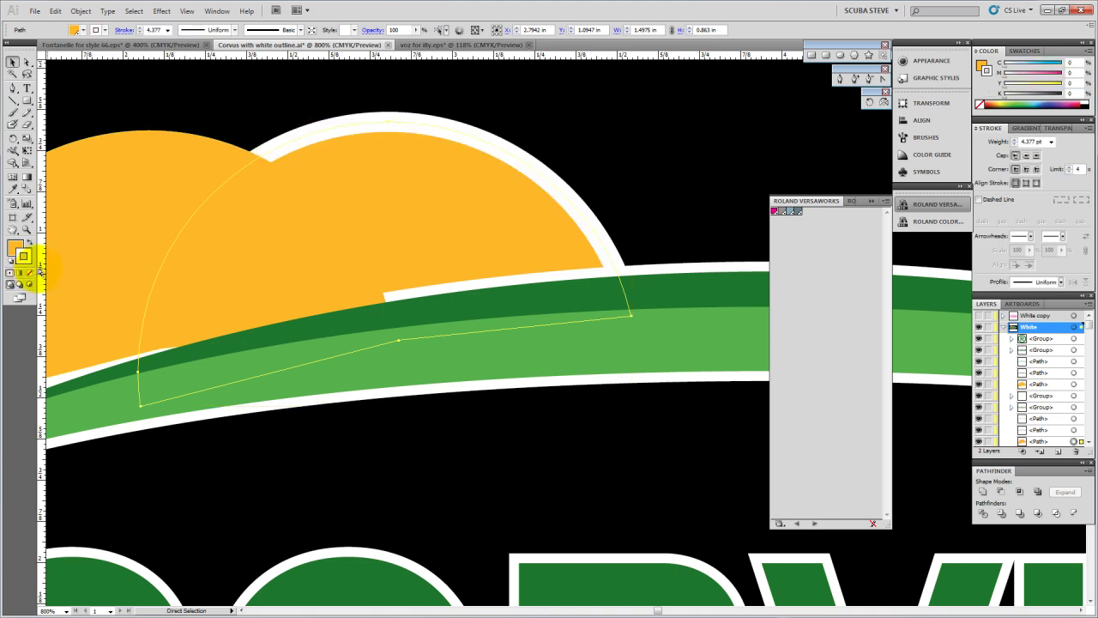
pyautogui.hotkey('ctrl', 'z')
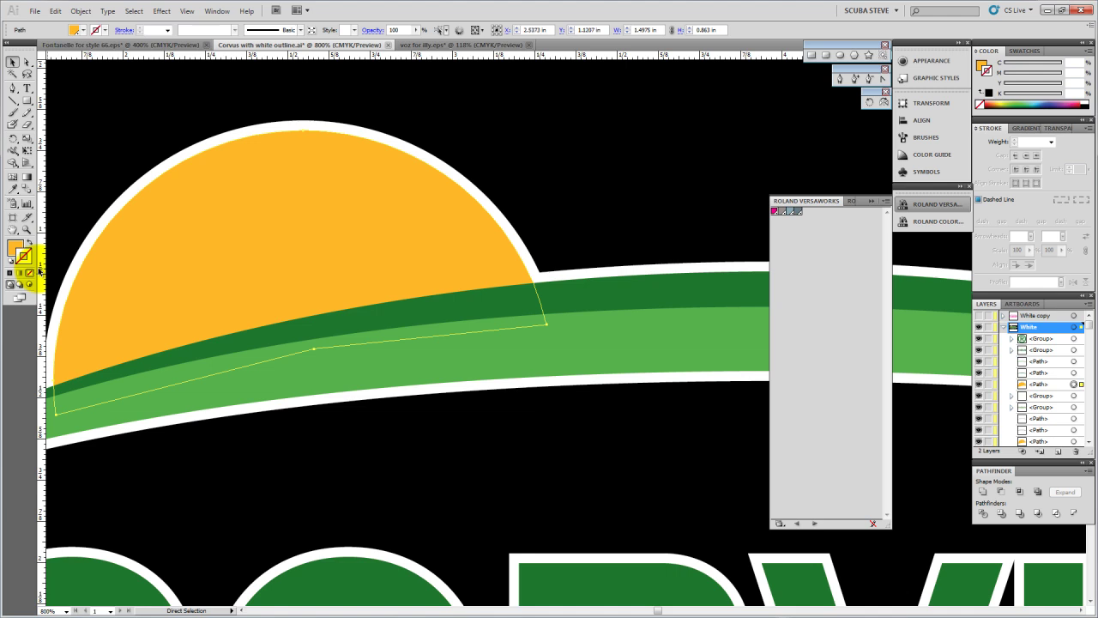
pyautogui.press('v')
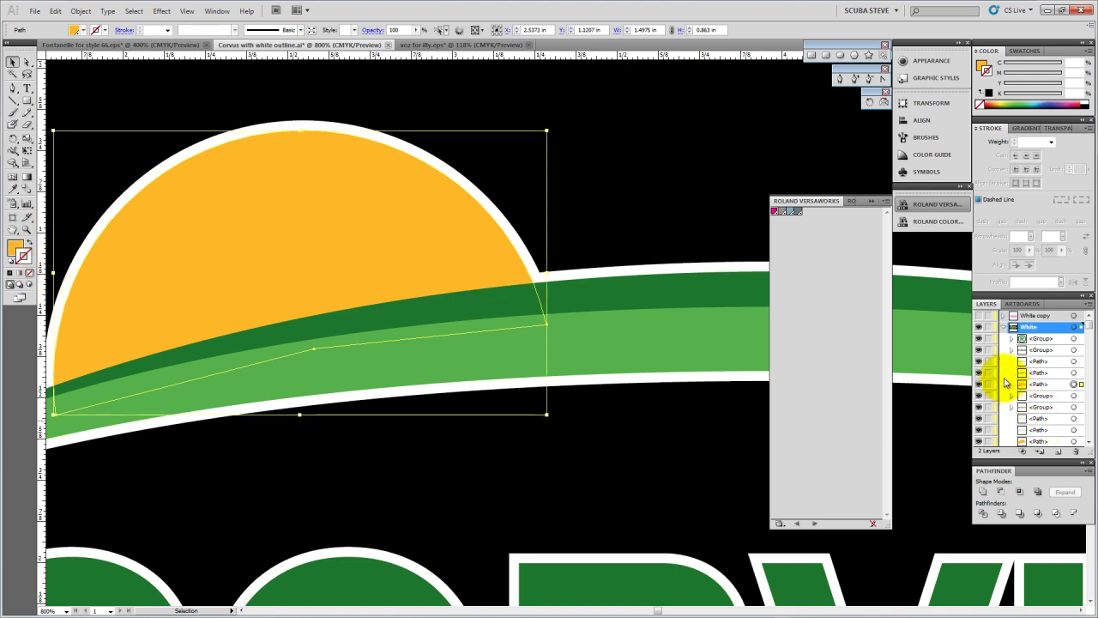
# Relock the White layer and delete the duplicate layer holding the CutContour outline after showing it again
pyautogui.click(1003, 326)
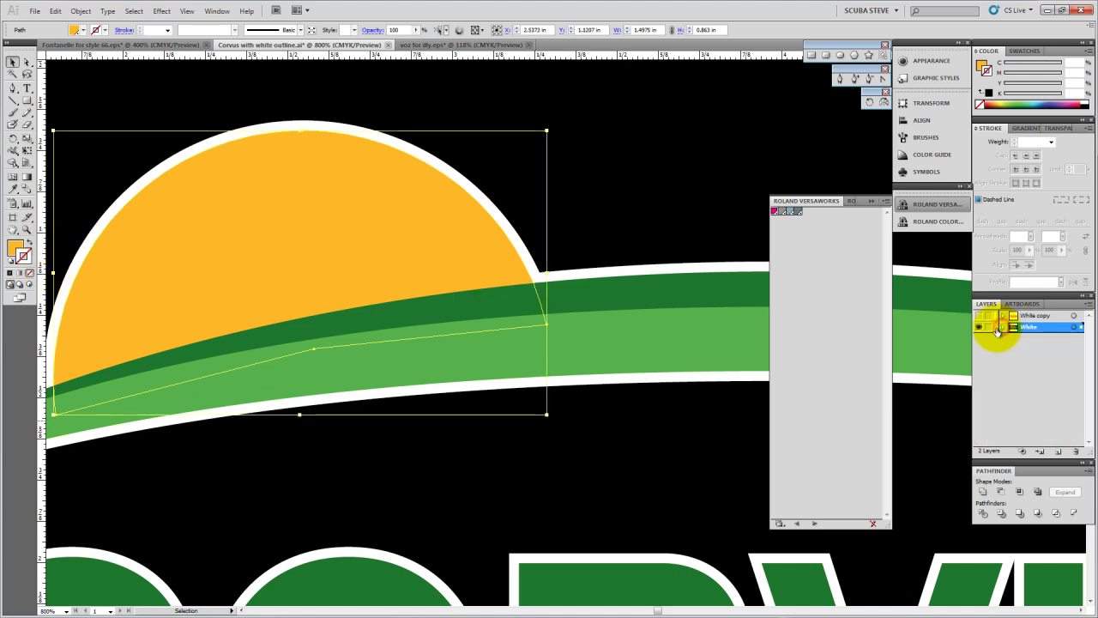
pyautogui.click(988, 328)
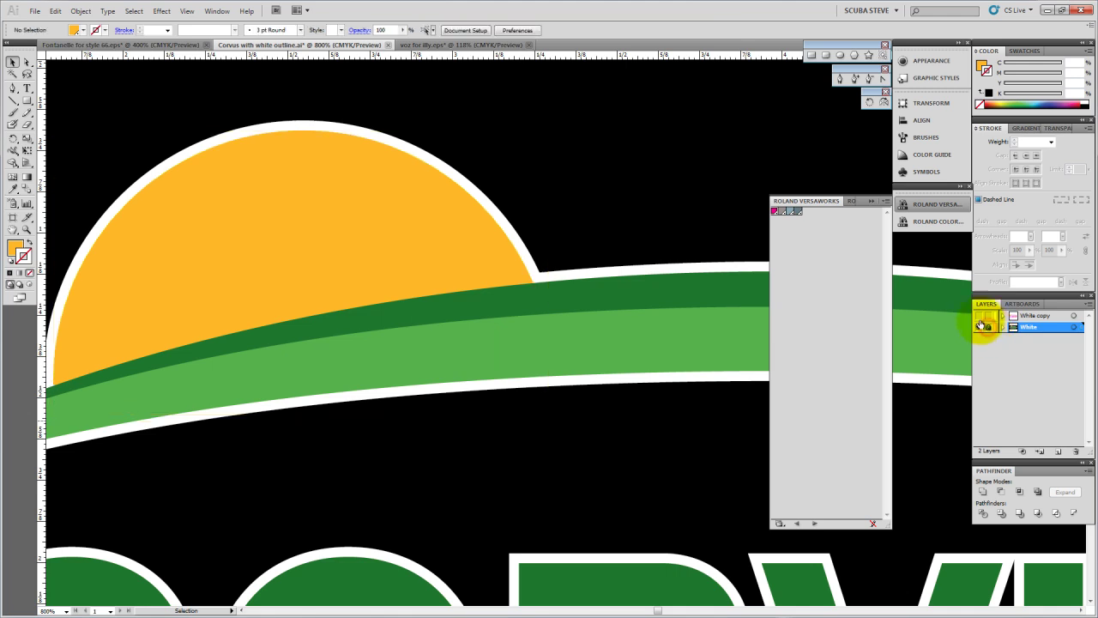
pyautogui.click(979, 317)
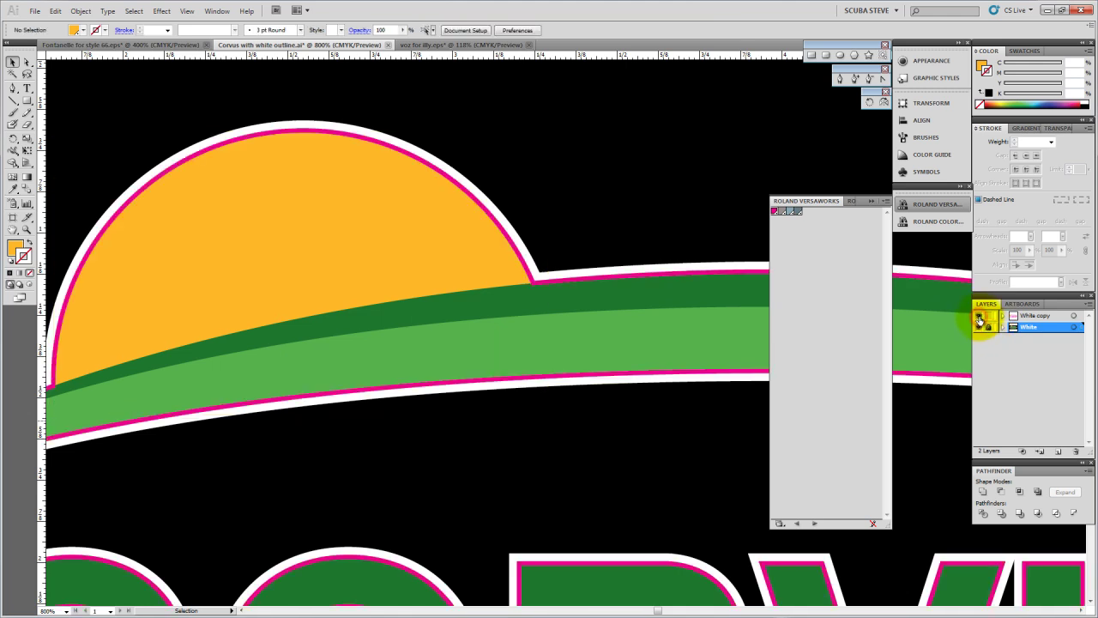
pyautogui.click(1027, 317)
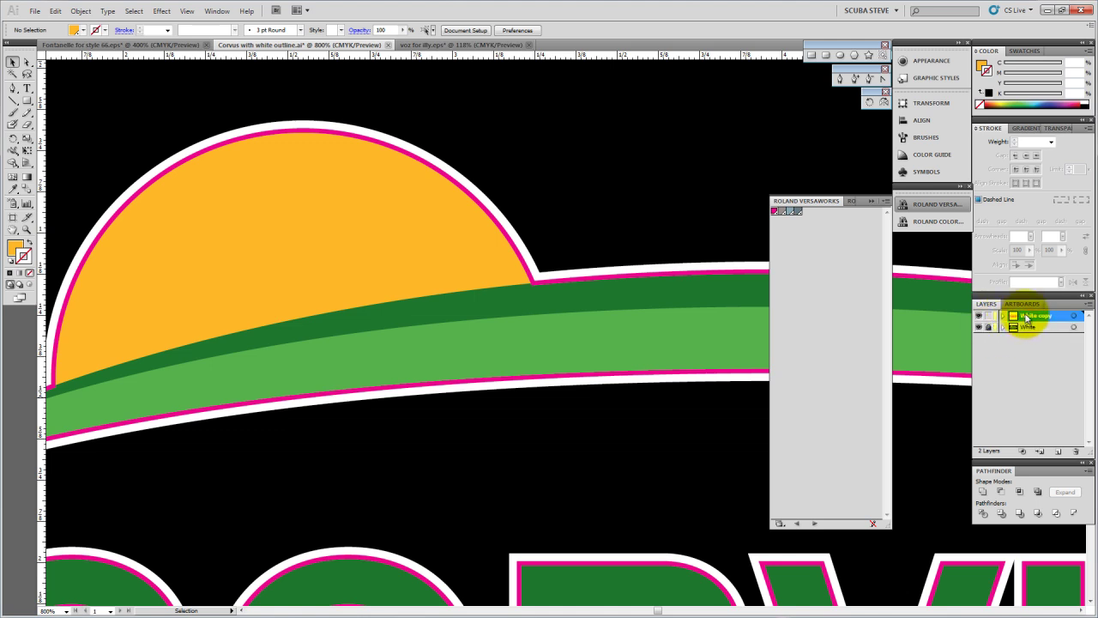
pyautogui.click(1075, 451)
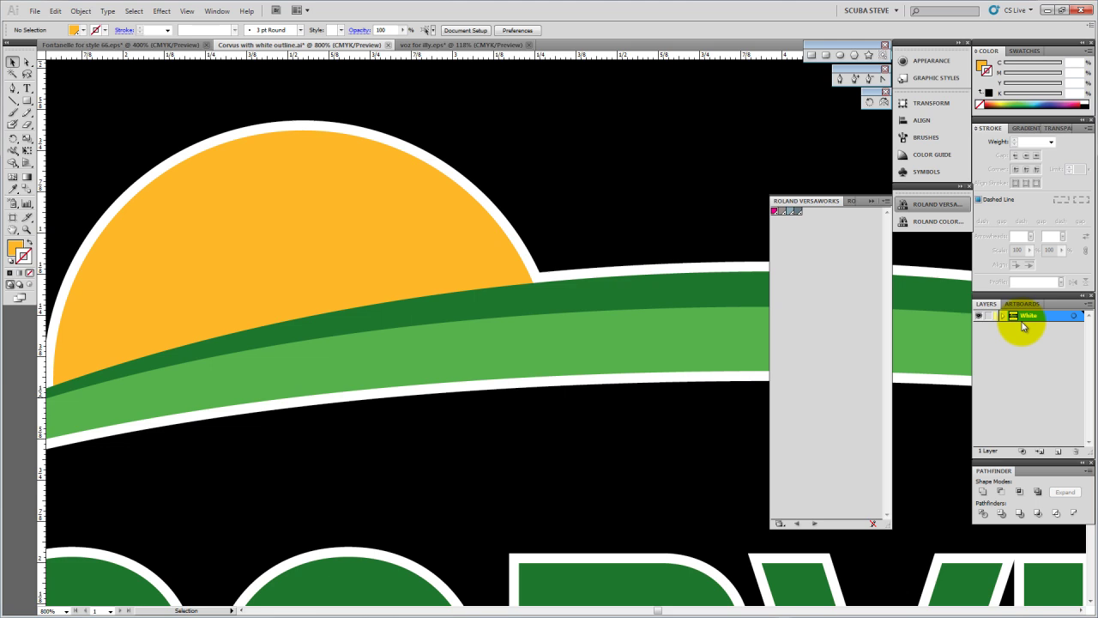
# Make a fresh duplicate of the White layer with the original locked, and remove the black box from the duplicate
pyautogui.moveTo(1025, 320); pyautogui.dragTo(1058, 452)
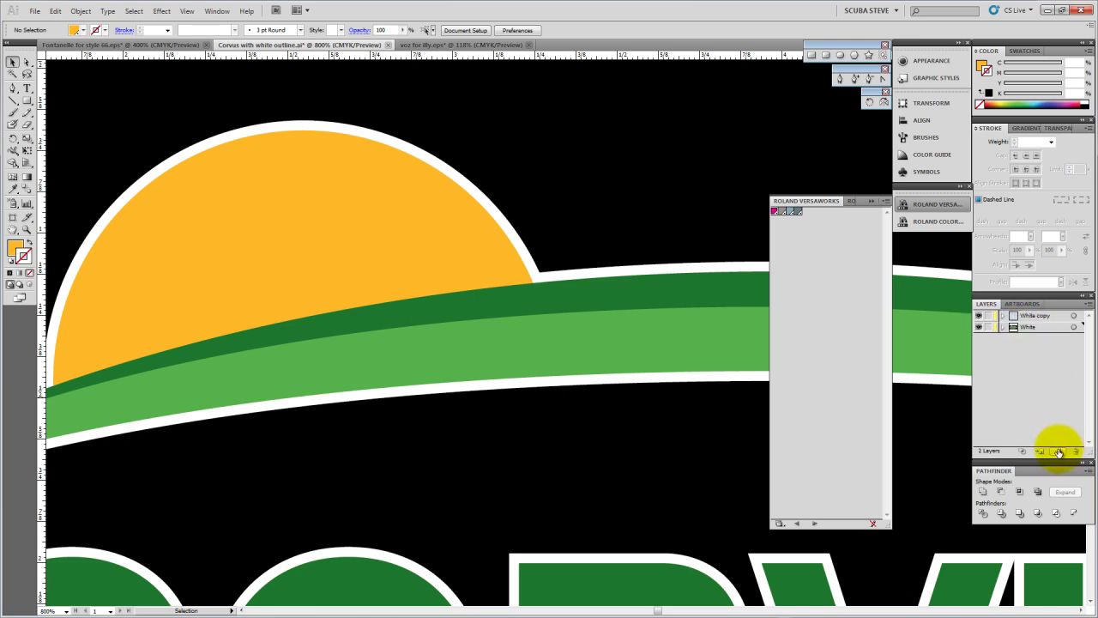
pyautogui.click(989, 327)
pyautogui.click(932, 307)
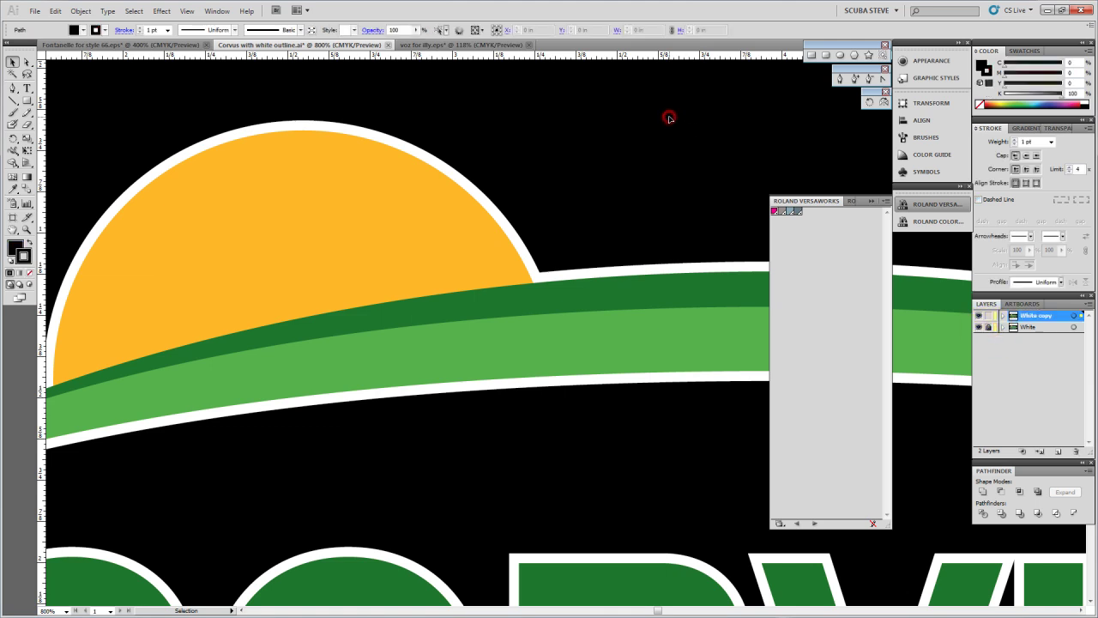
pyautogui.click(670, 120)
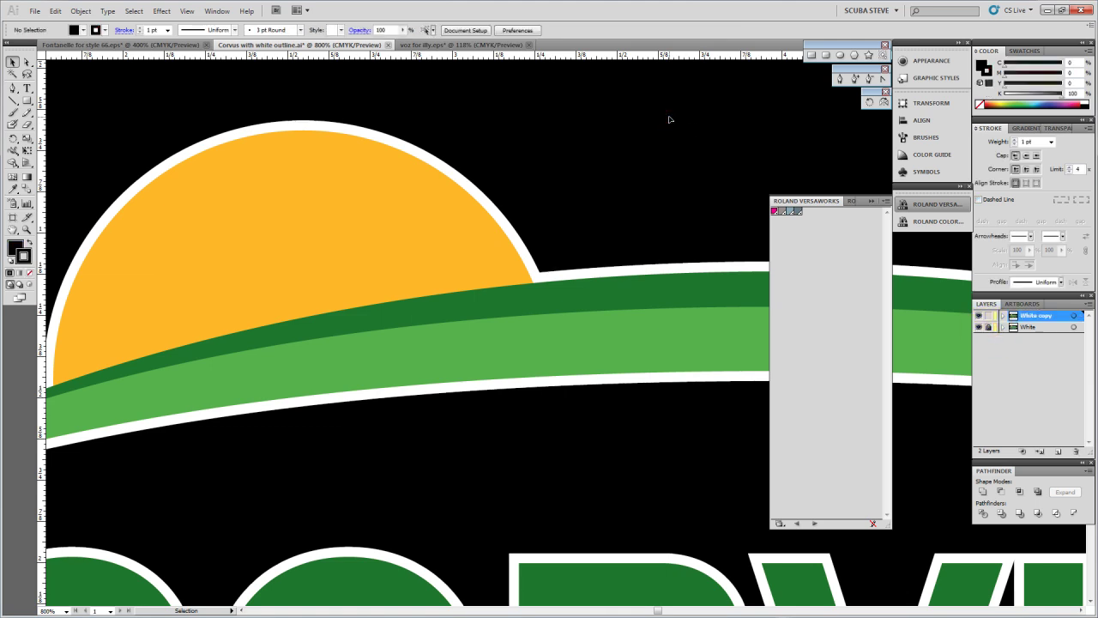
pyautogui.scroll(-1, 605, 157)
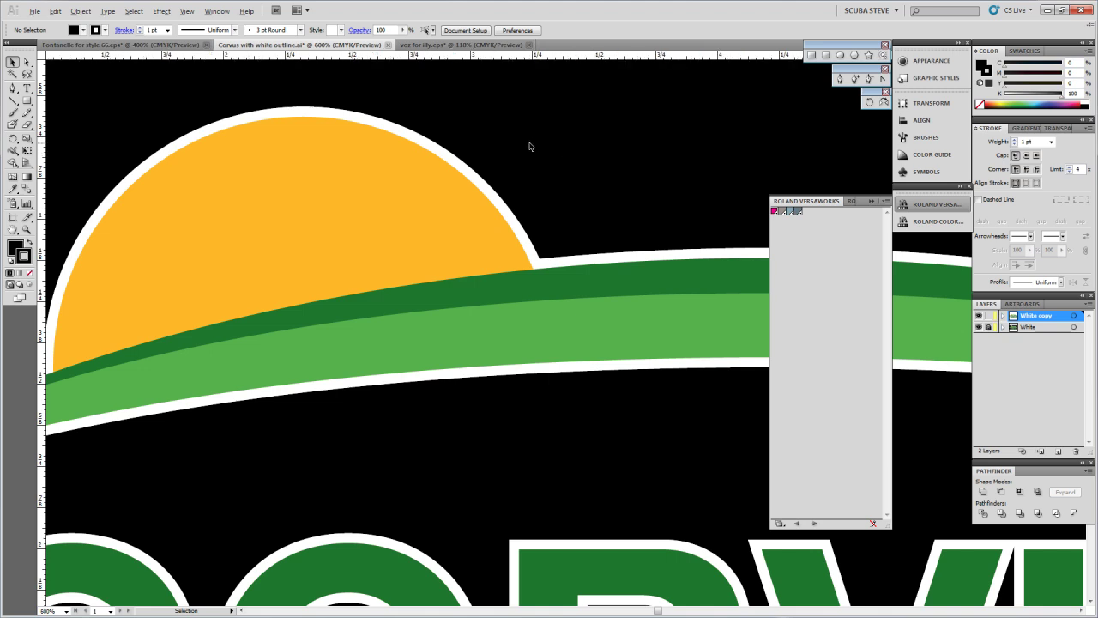
# Select all logo artwork on the White copy layer, expand its fills and strokes, and unite the result into one silhouette
pyautogui.scroll(-3, 527, 154)
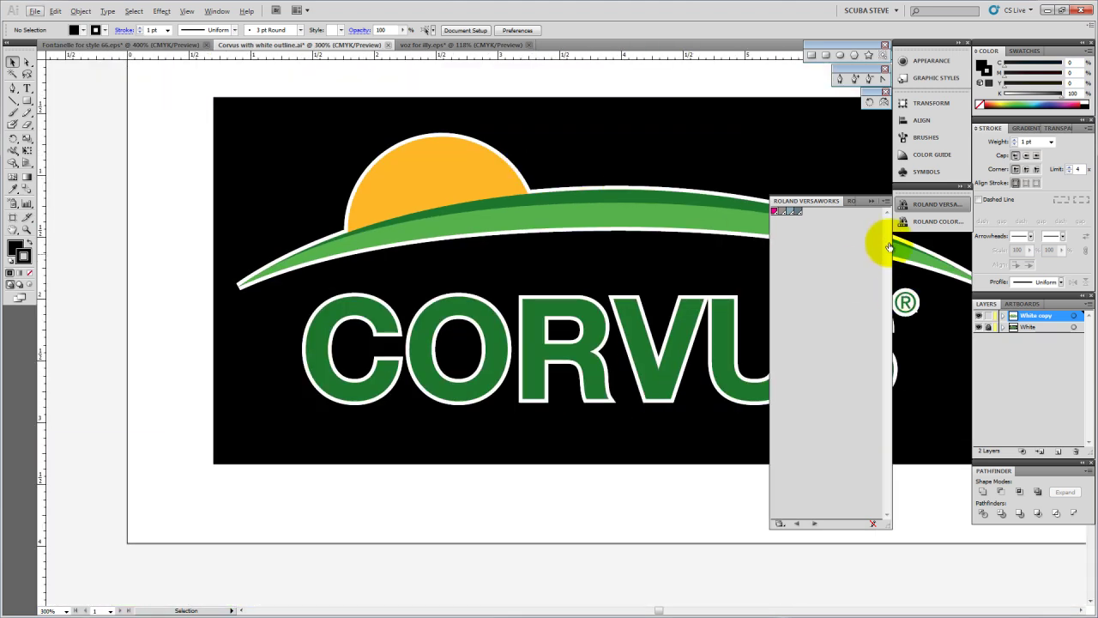
pyautogui.click(871, 201)
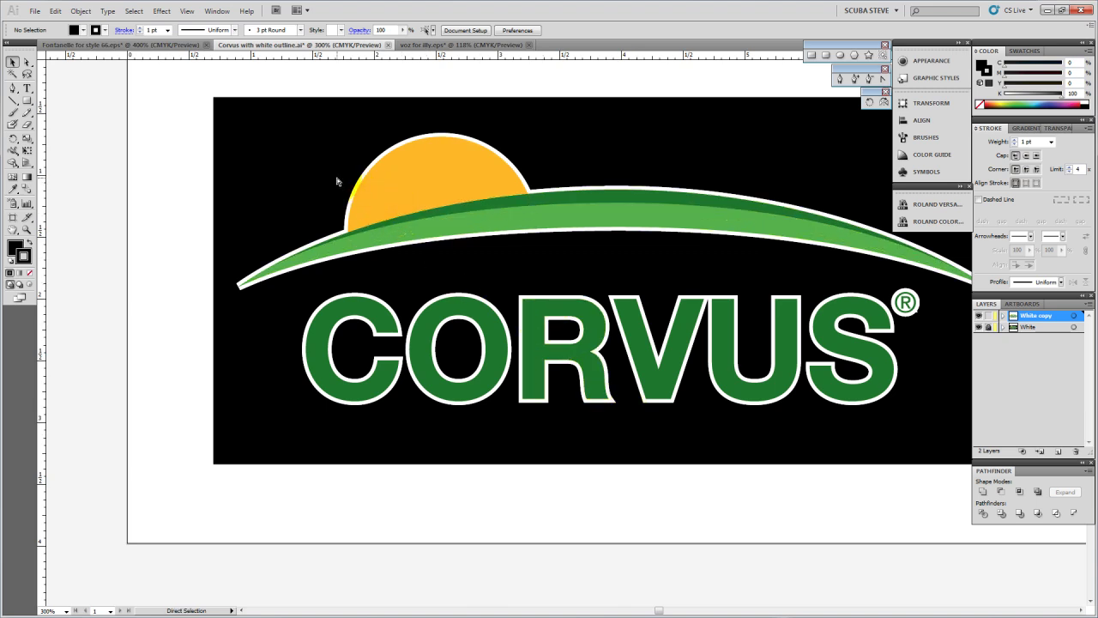
pyautogui.hotkey('ctrl', 'a')
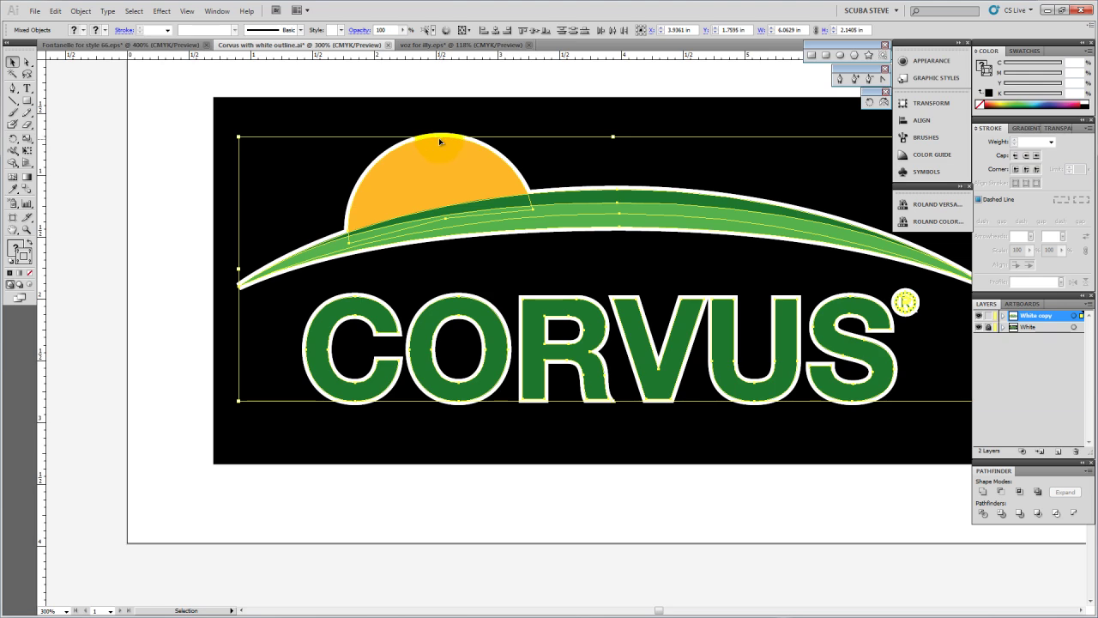
pyautogui.scroll(4, 425, 124)
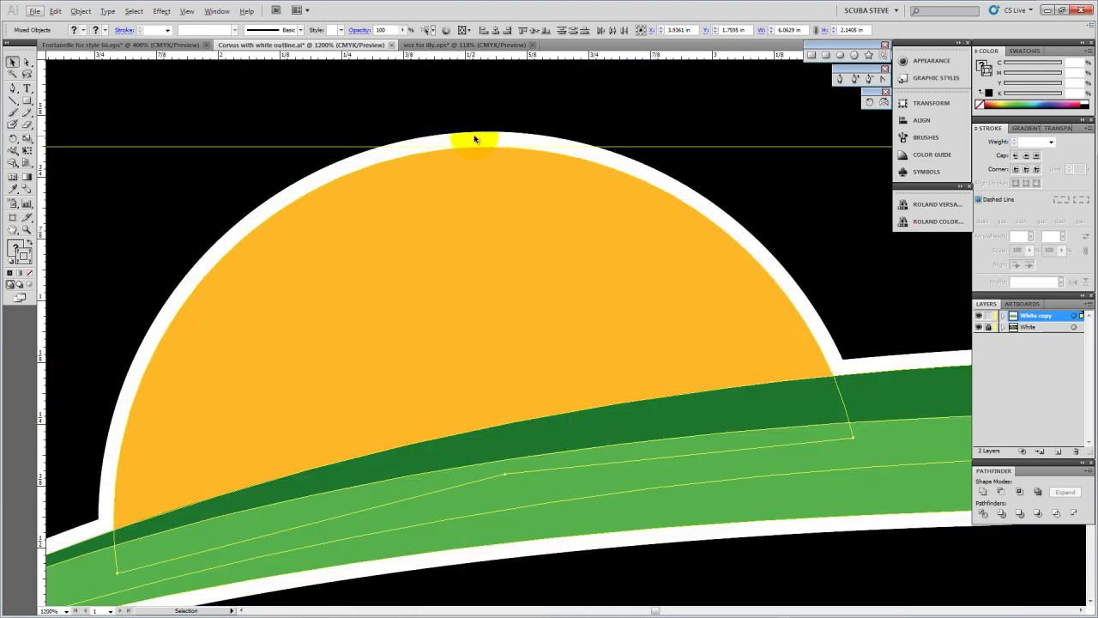
pyautogui.scroll(-4, 472, 133)
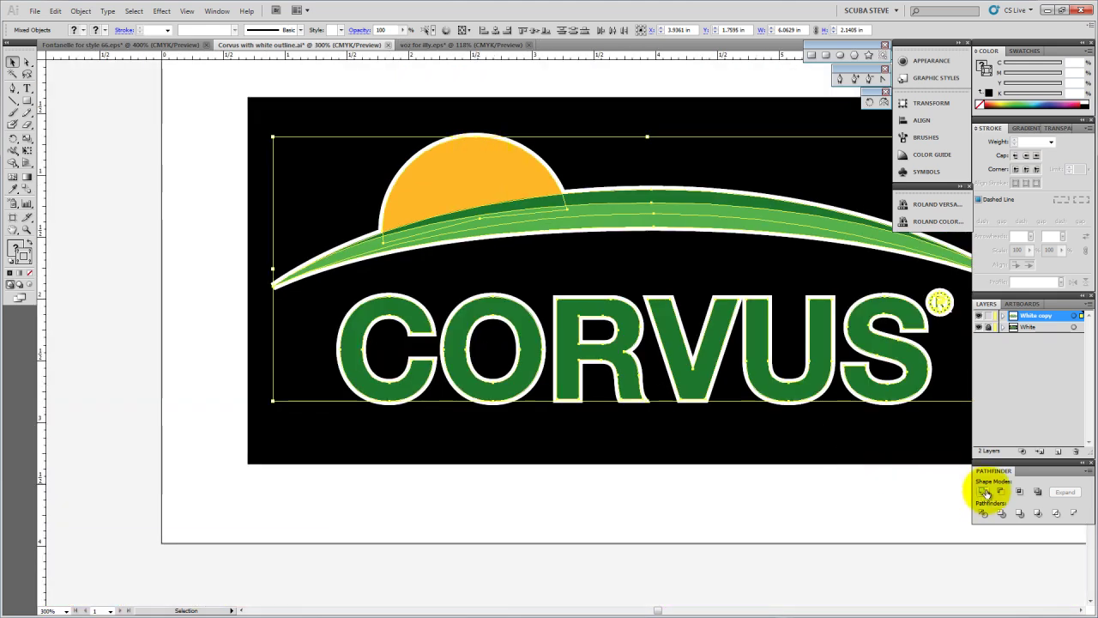
pyautogui.click(81, 10)
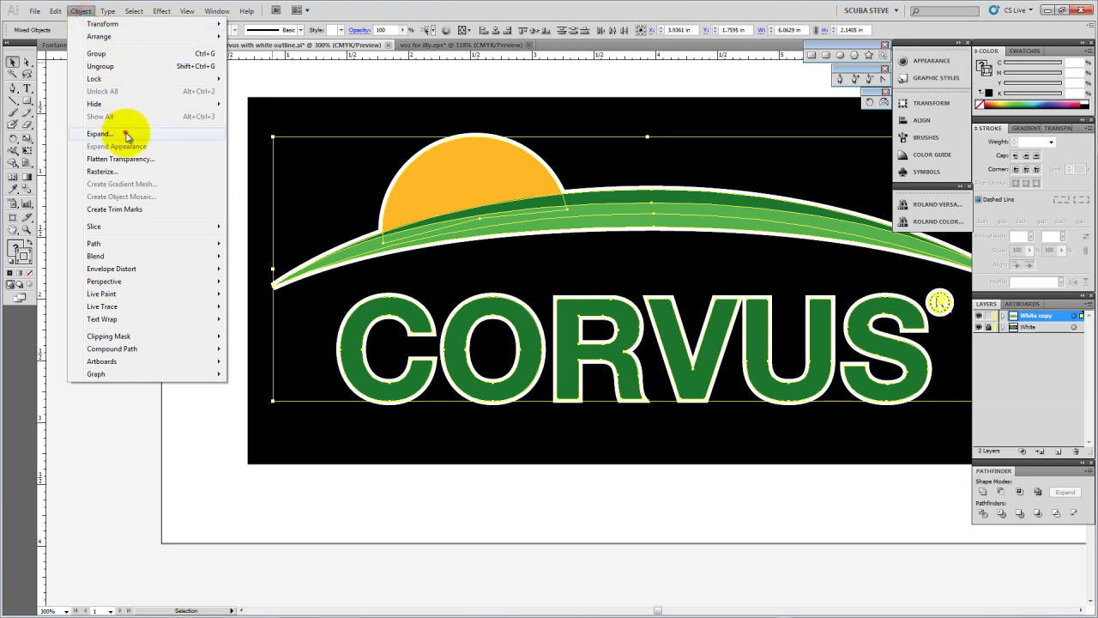
pyautogui.click(126, 135)
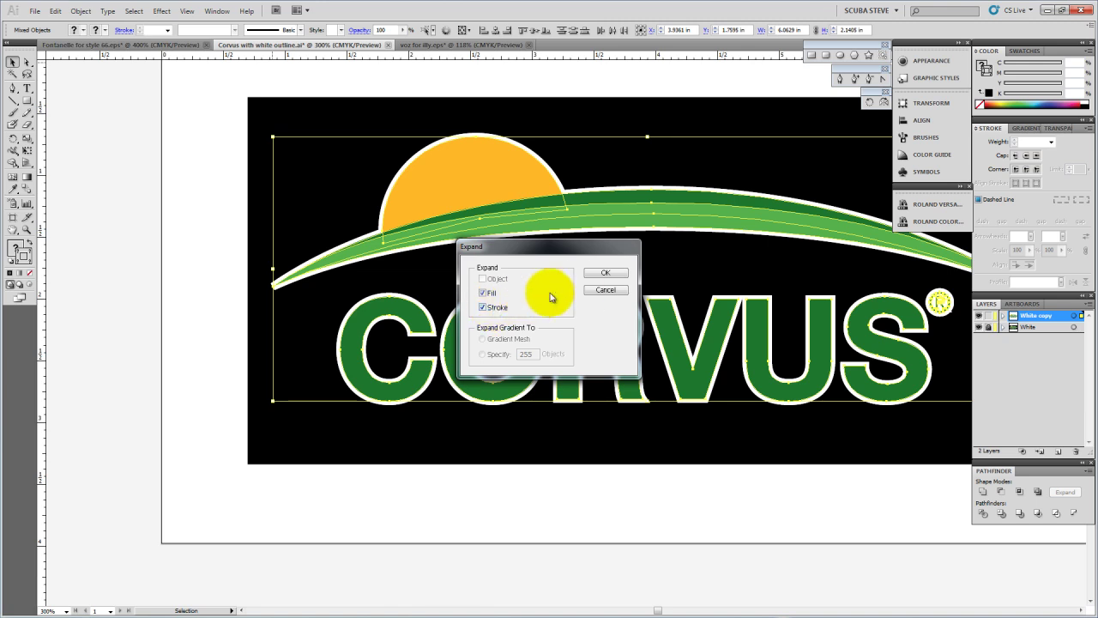
pyautogui.click(601, 274)
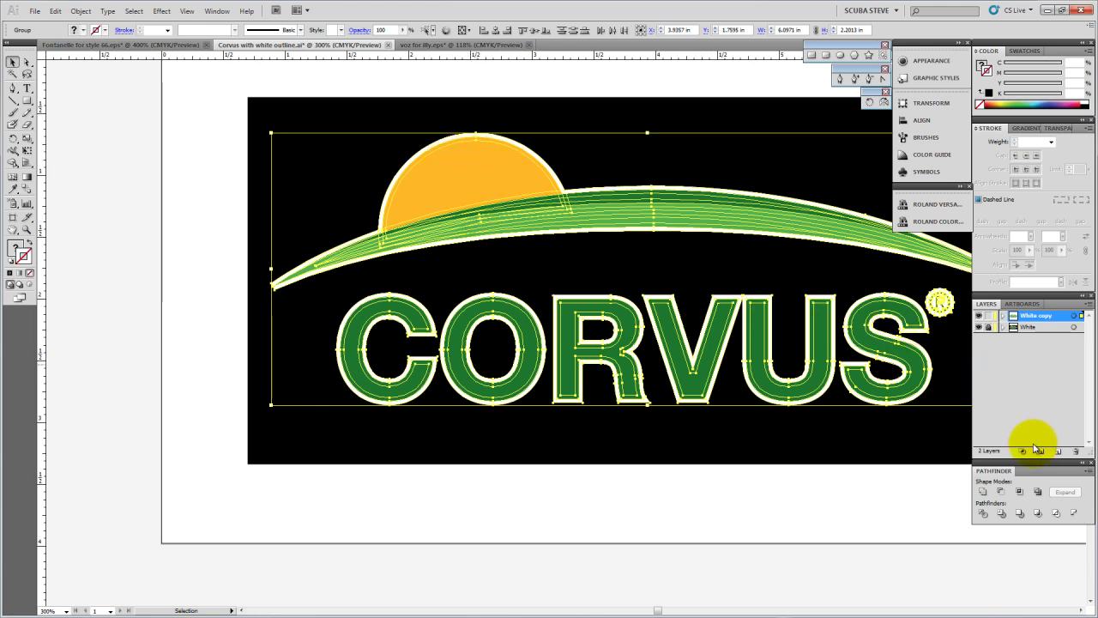
pyautogui.click(983, 491)
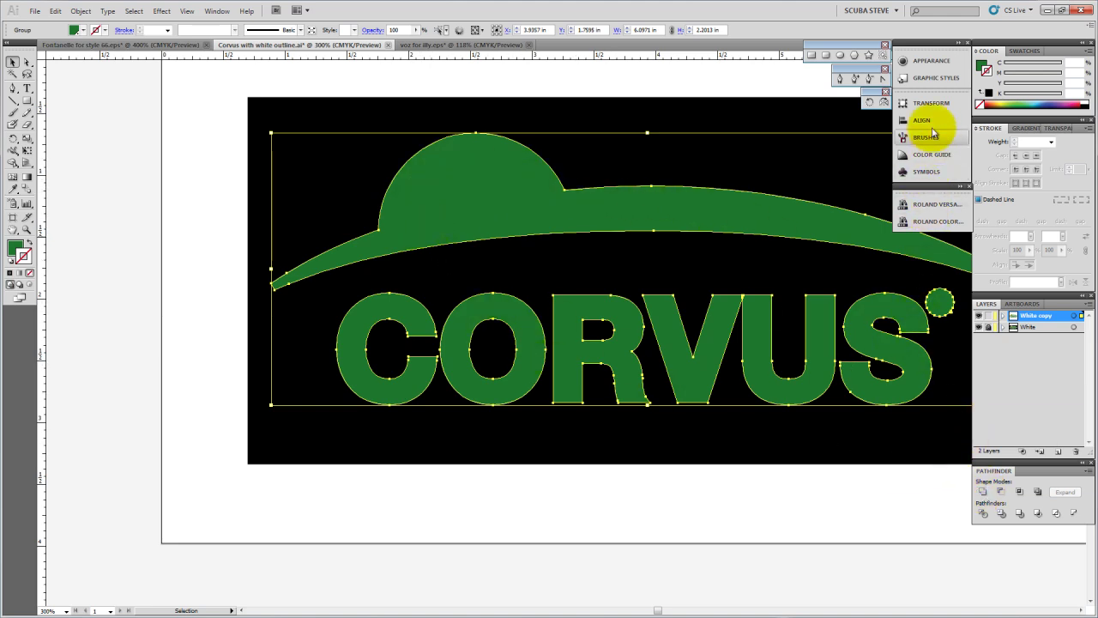
# Remove the fill from the united logo shapes and give them a CutContour stroke from the Roland VersaWorks swatches
pyautogui.click(982, 71)
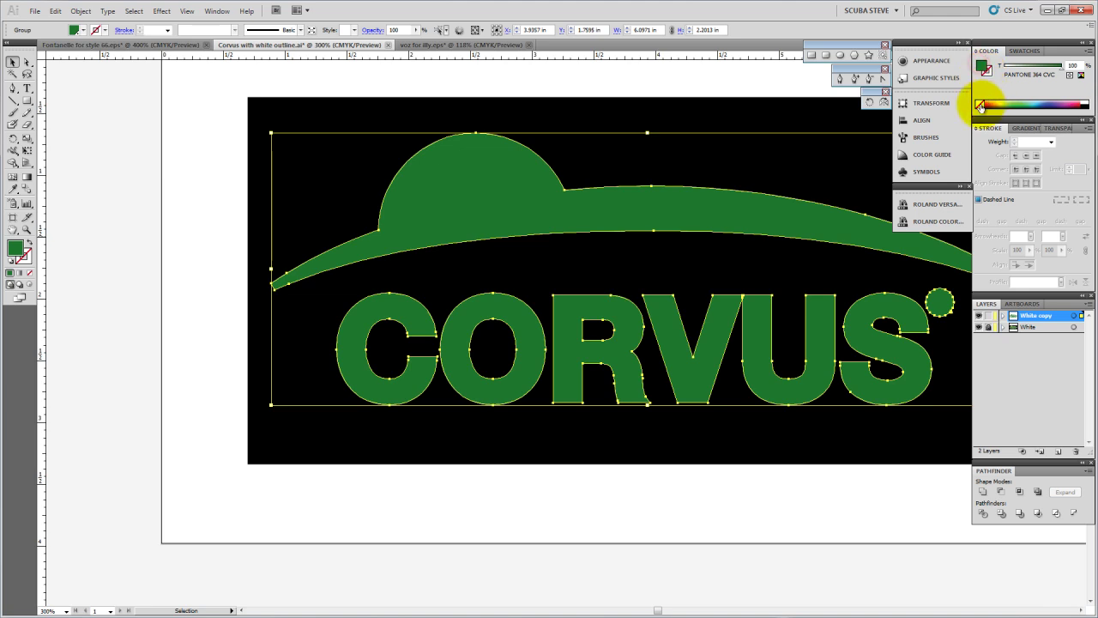
pyautogui.hotkey('ctrl', 'z')
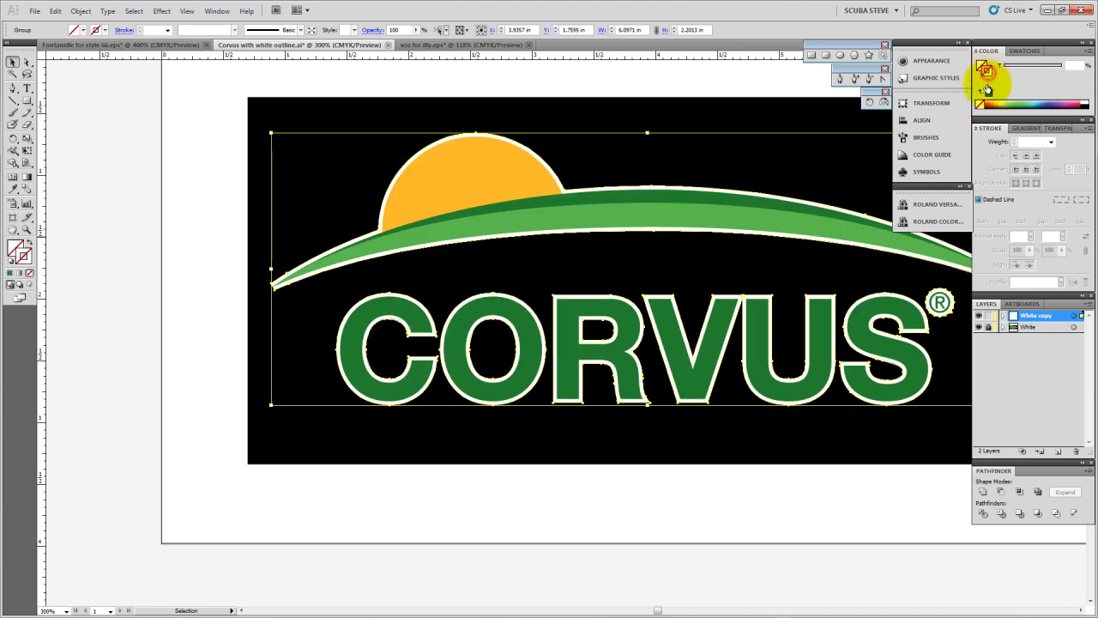
pyautogui.click(934, 206)
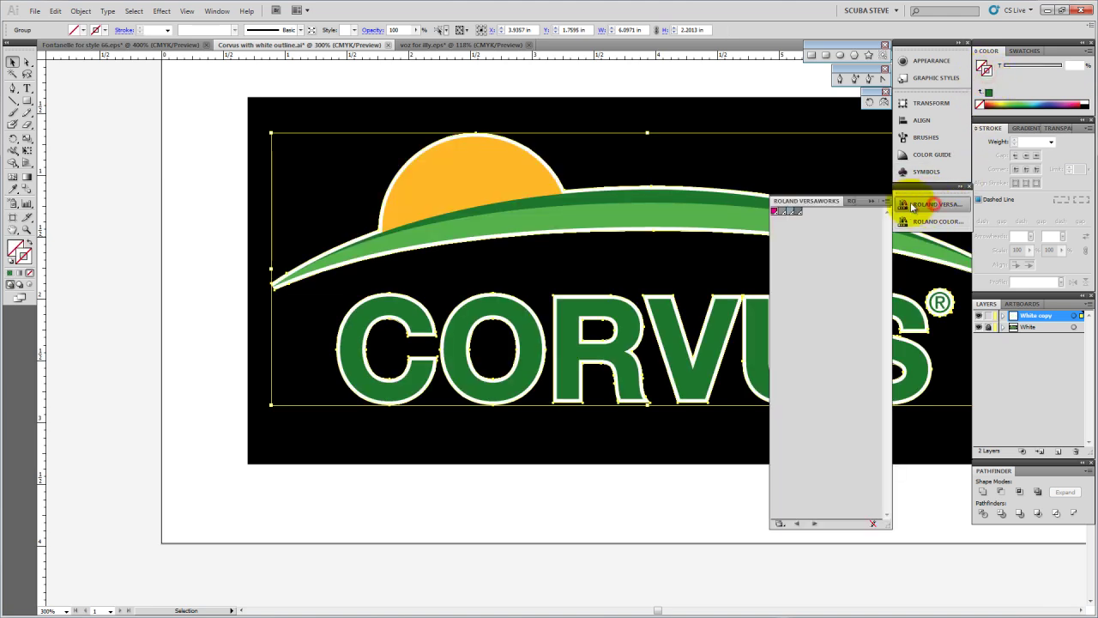
pyautogui.click(774, 212)
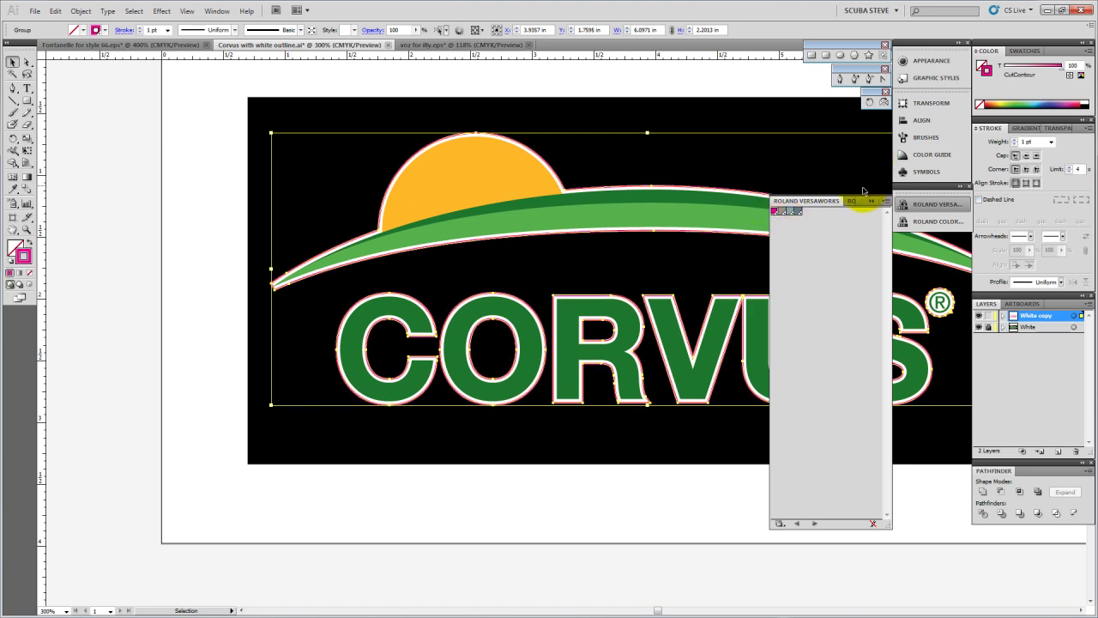
pyautogui.click(872, 203)
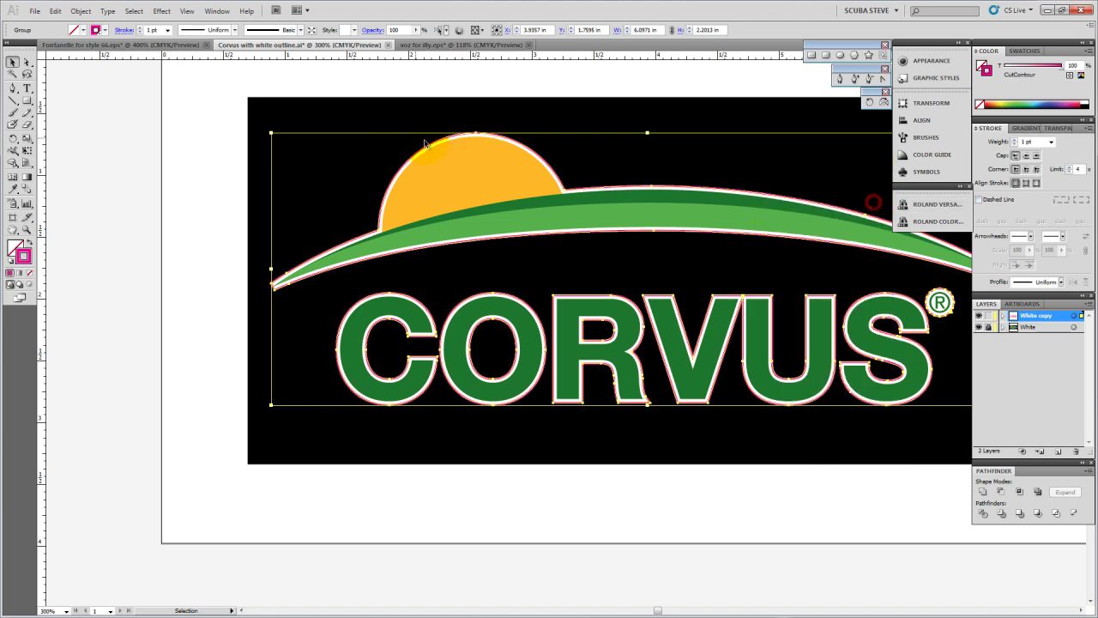
# Set the CutContour outline's stroke weight to 0.25 pt
pyautogui.click(368, 244)
pyautogui.click(368, 245)
pyautogui.click(363, 219)
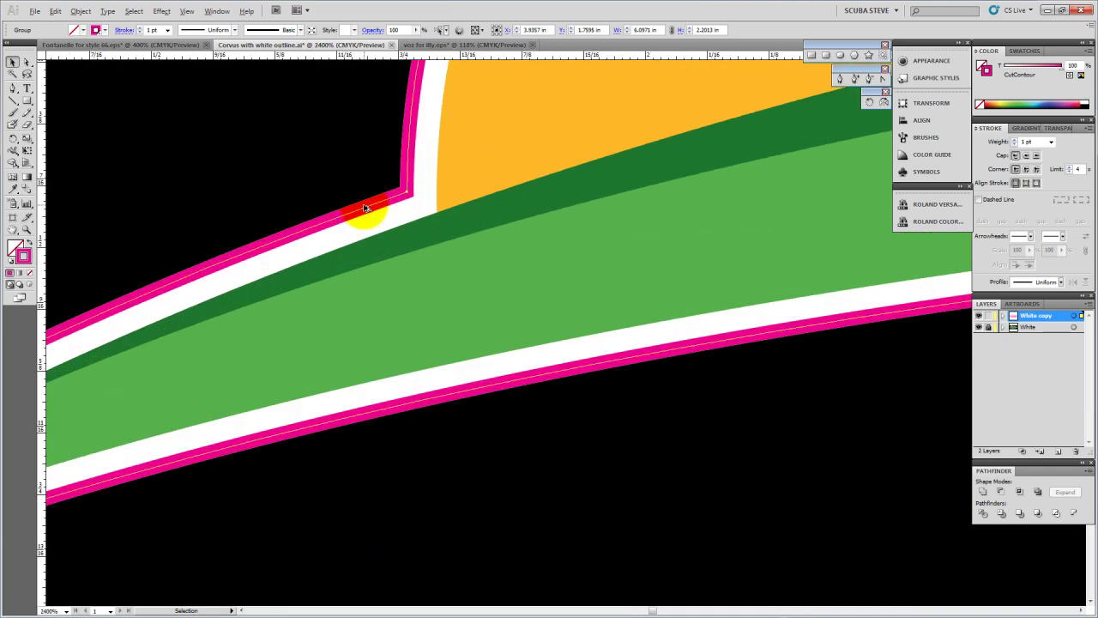
pyautogui.click(169, 30)
pyautogui.click(160, 40)
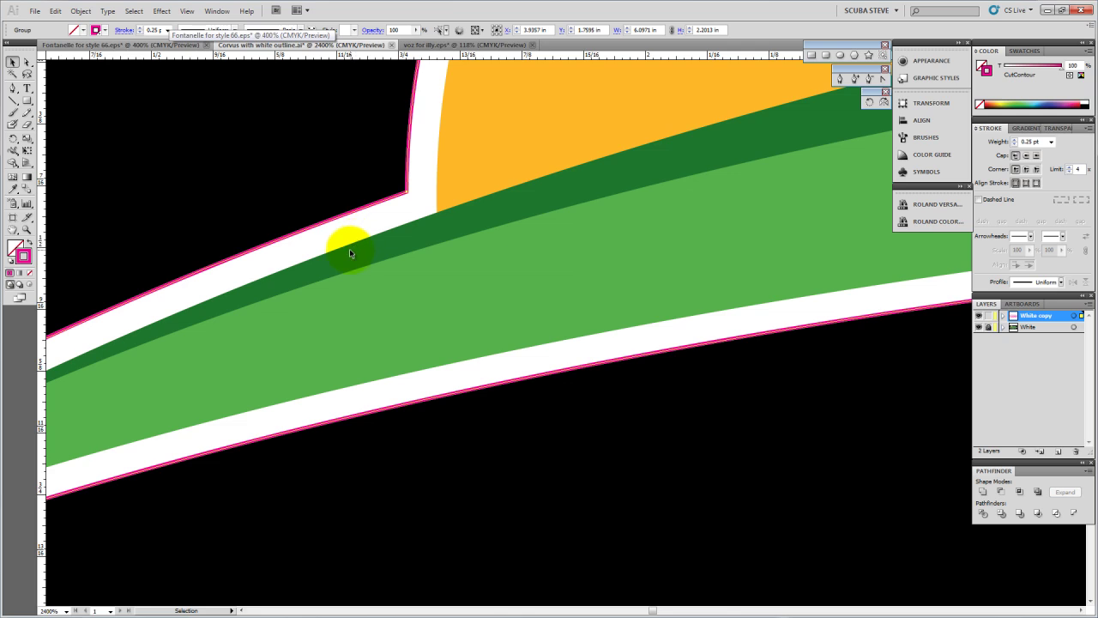
# Examine how the thin cut line follows the white border around the sun and the swoosh's pointed tip
pyautogui.scroll(5, 350, 251)
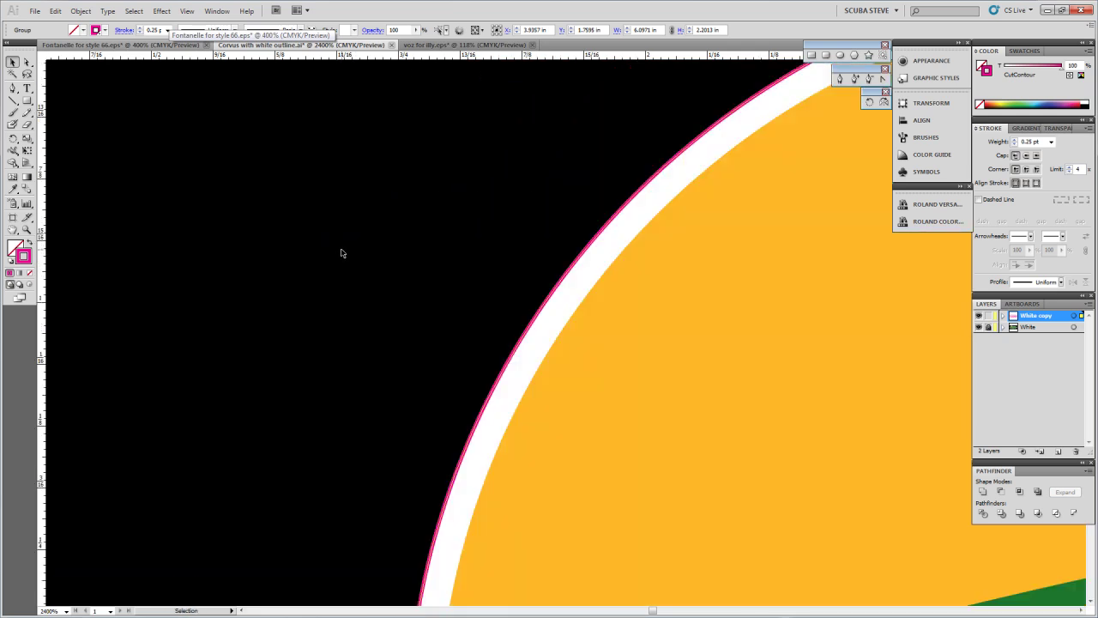
pyautogui.keyDown('alt'); pyautogui.scroll(-4, 340, 252); pyautogui.keyUp('alt')
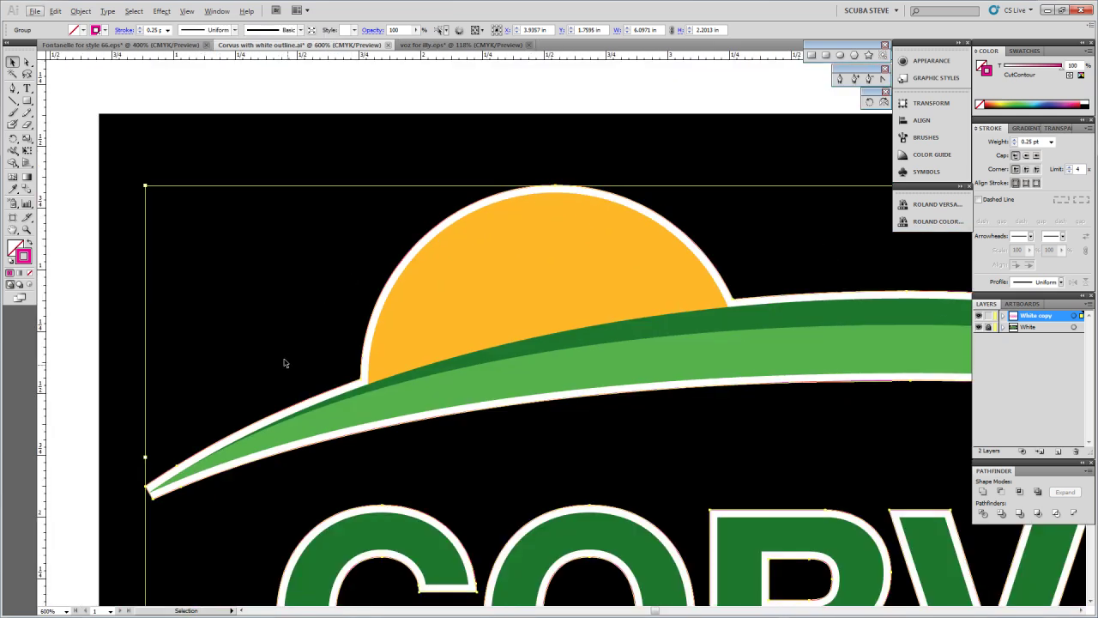
pyautogui.keyDown('alt'); pyautogui.scroll(5, 148, 510); pyautogui.keyUp('alt')
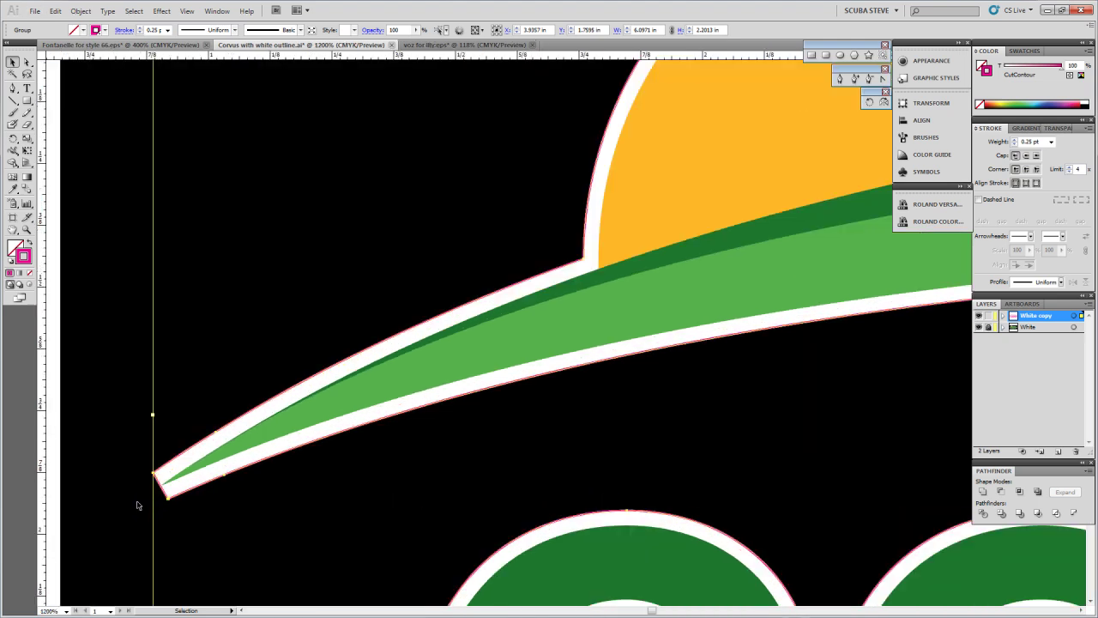
pyautogui.click(193, 474)
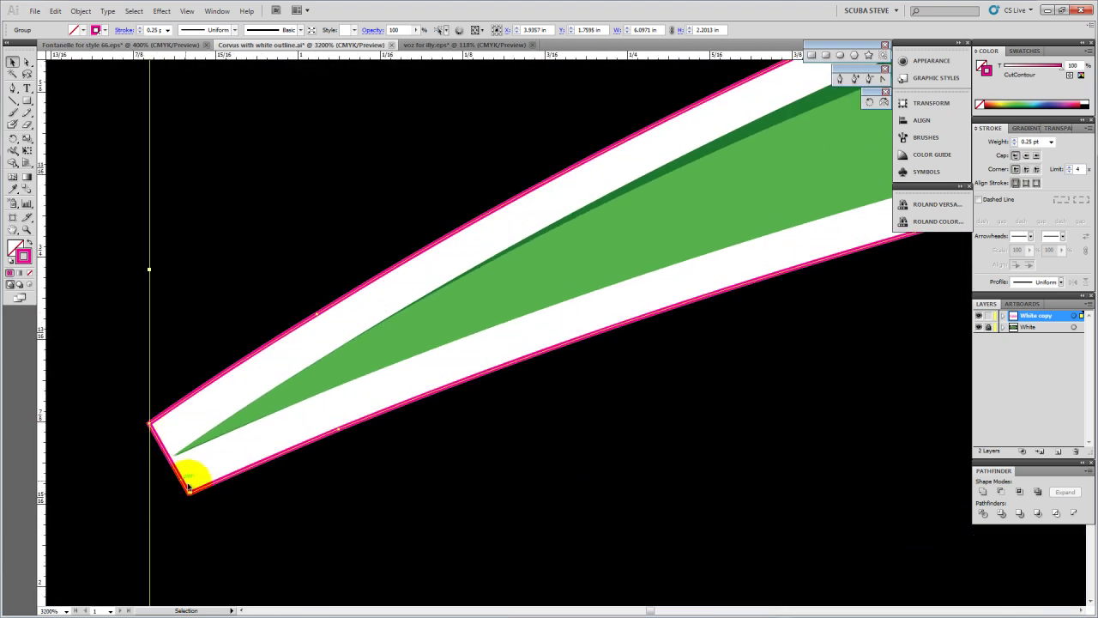
pyautogui.click(207, 465)
pyautogui.click(506, 291)
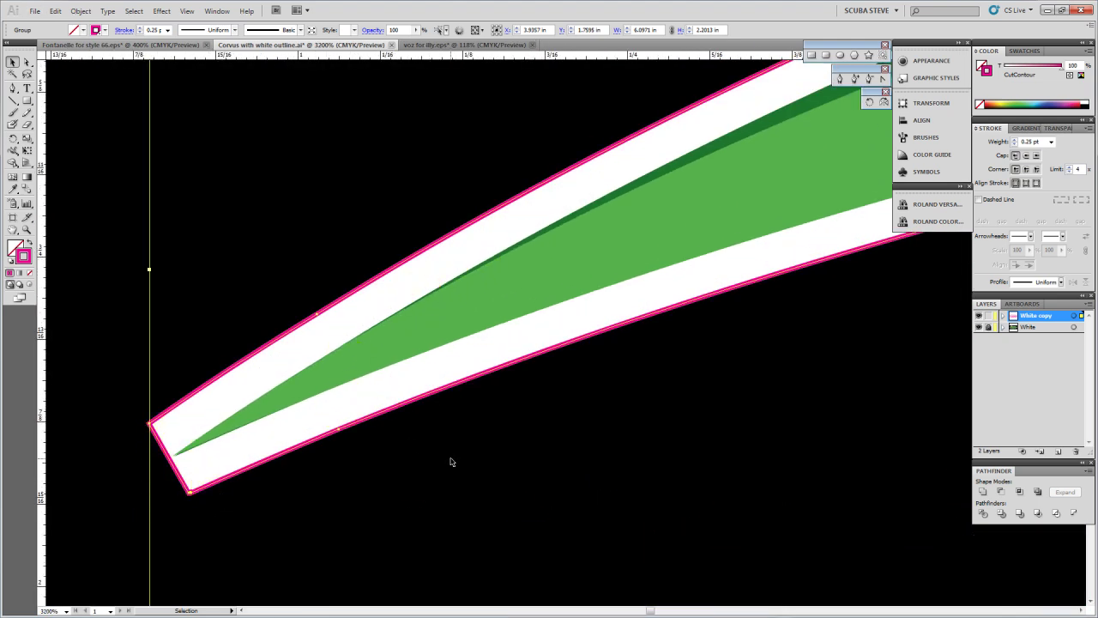
pyautogui.click(411, 362)
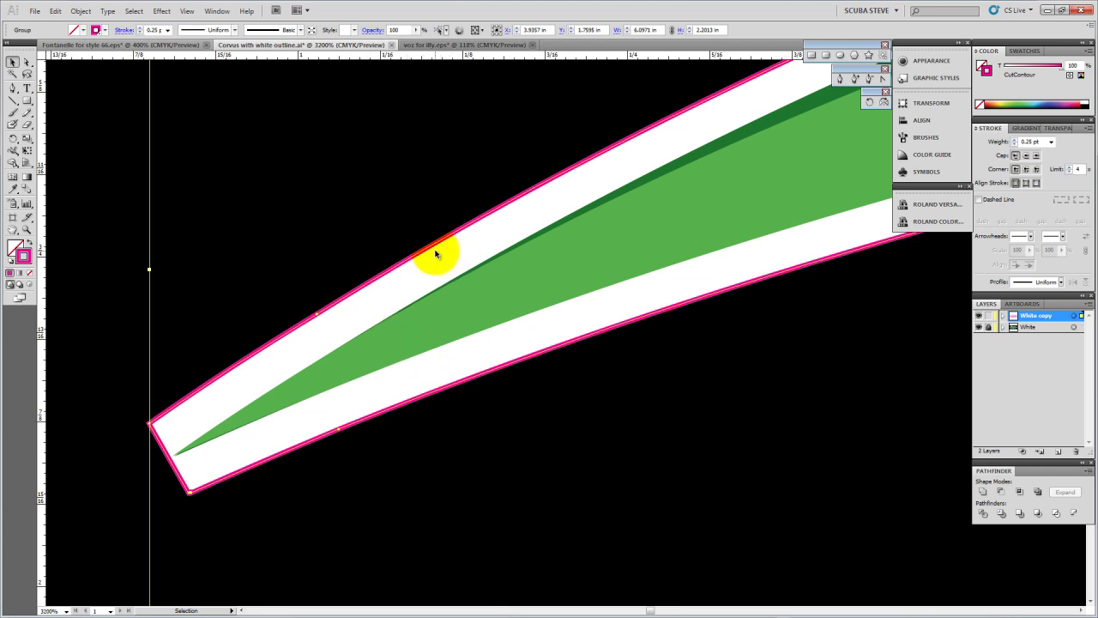
pyautogui.hotkey('ctrl', '1')
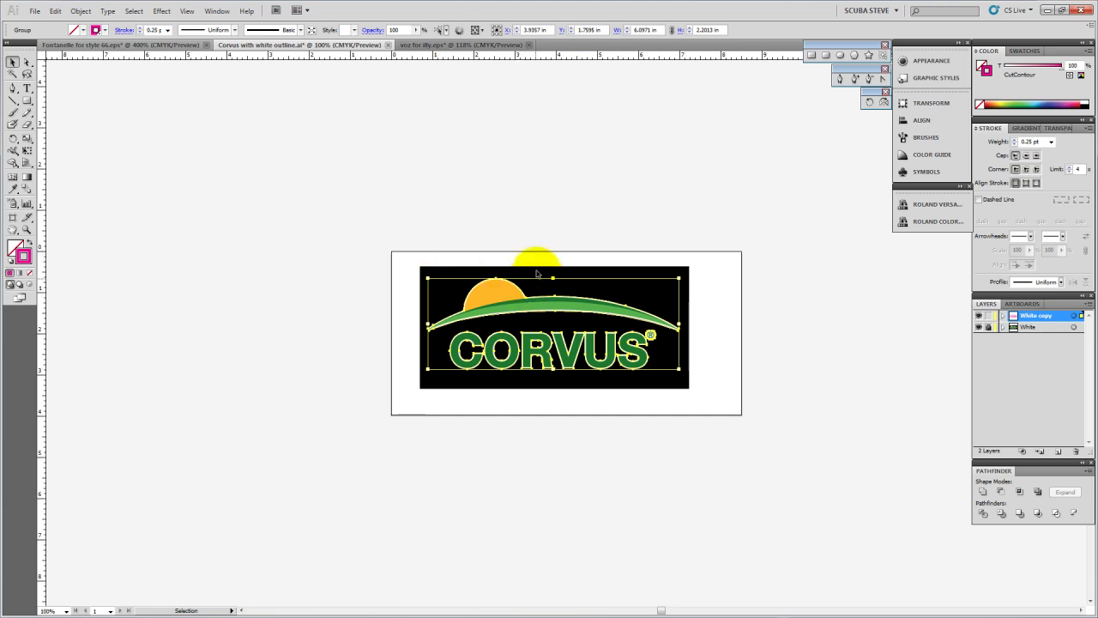
# Copy the CutContour outline group, paste it in place, and expand the White copy layer to list both groups
pyautogui.click(55, 11)
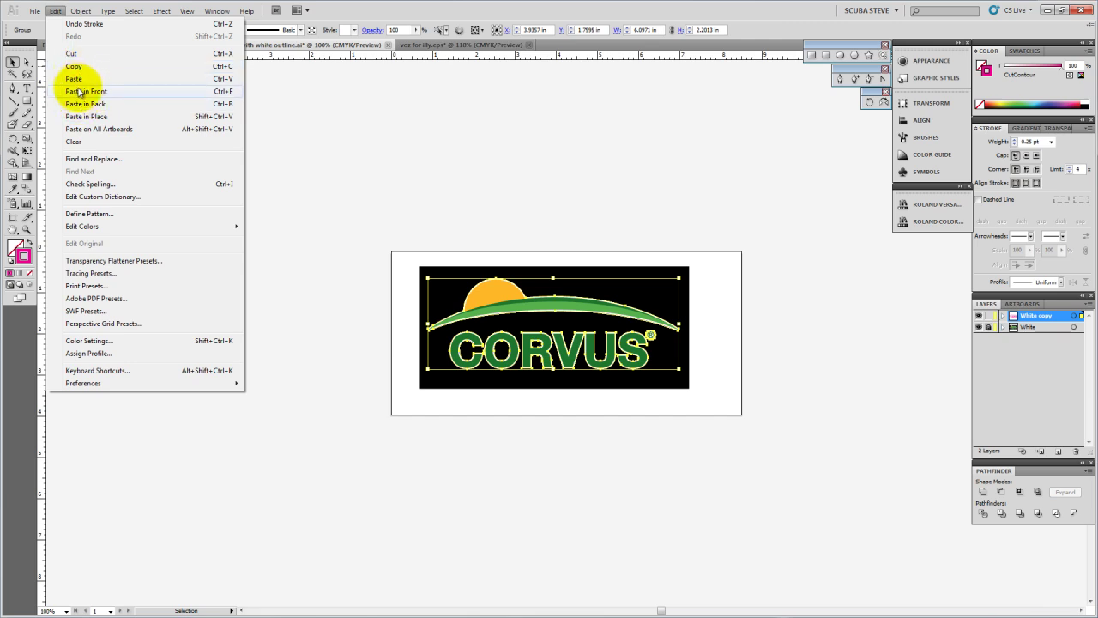
pyautogui.click(76, 68)
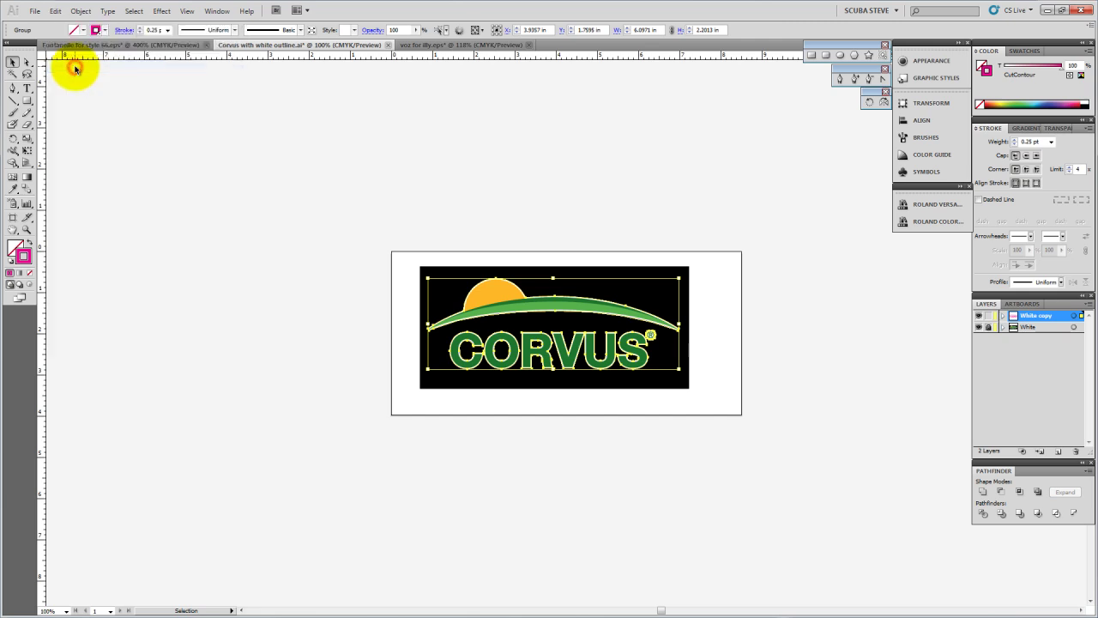
pyautogui.click(58, 11)
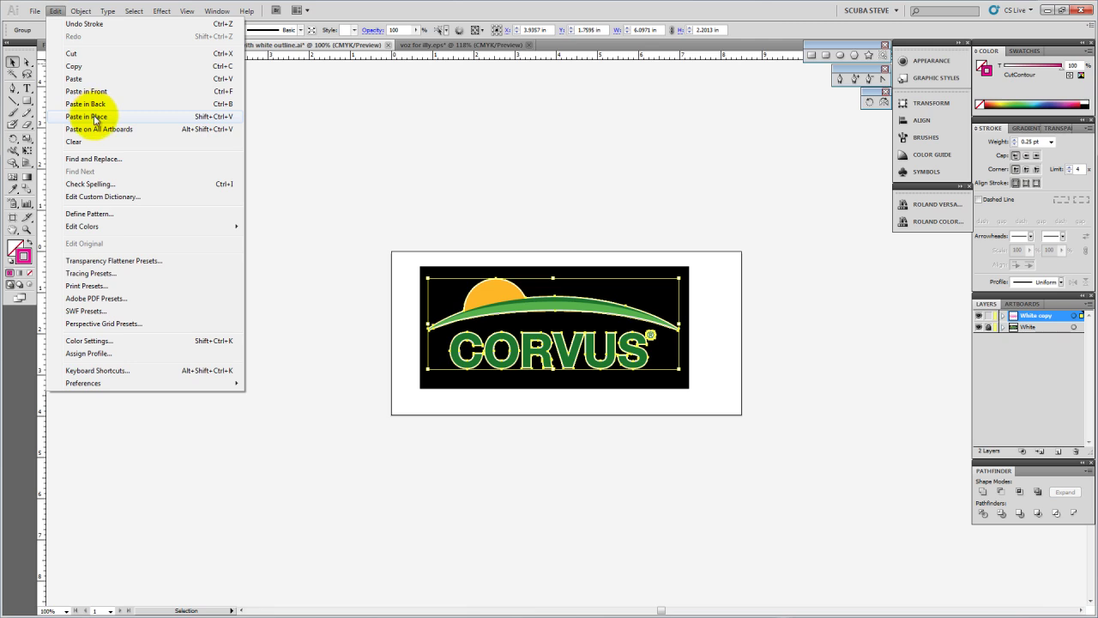
pyautogui.click(95, 118)
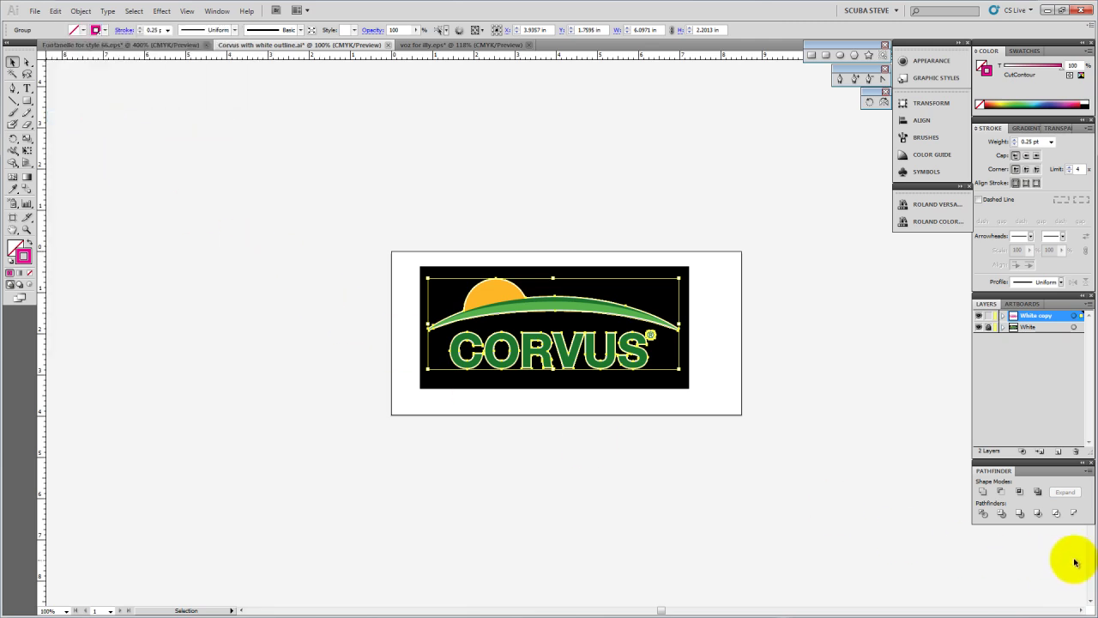
pyautogui.click(1002, 315)
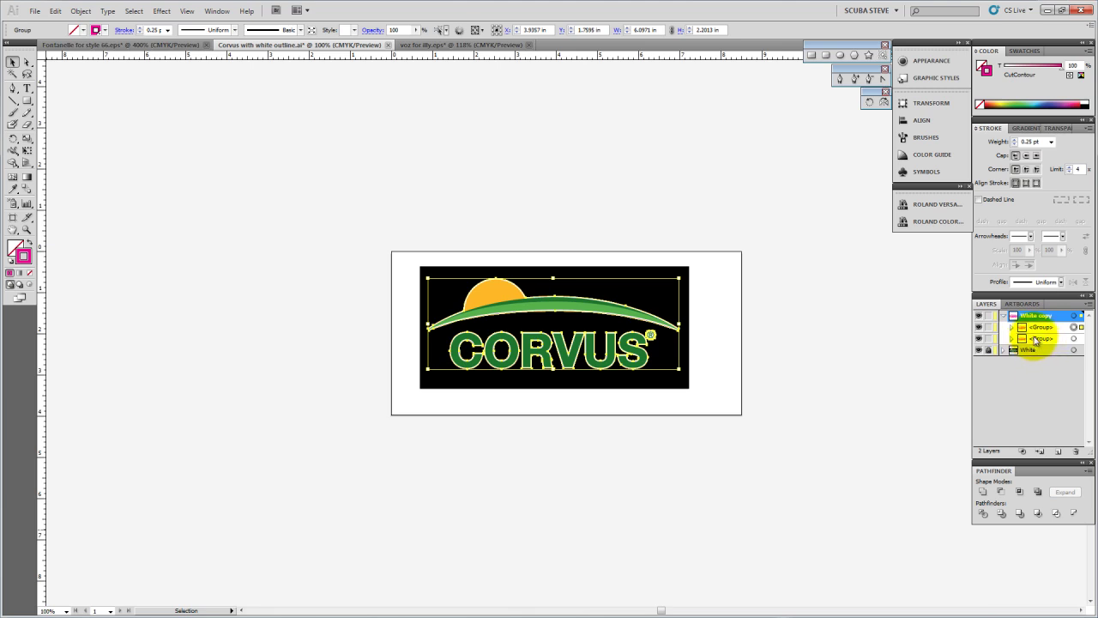
pyautogui.click(1035, 340)
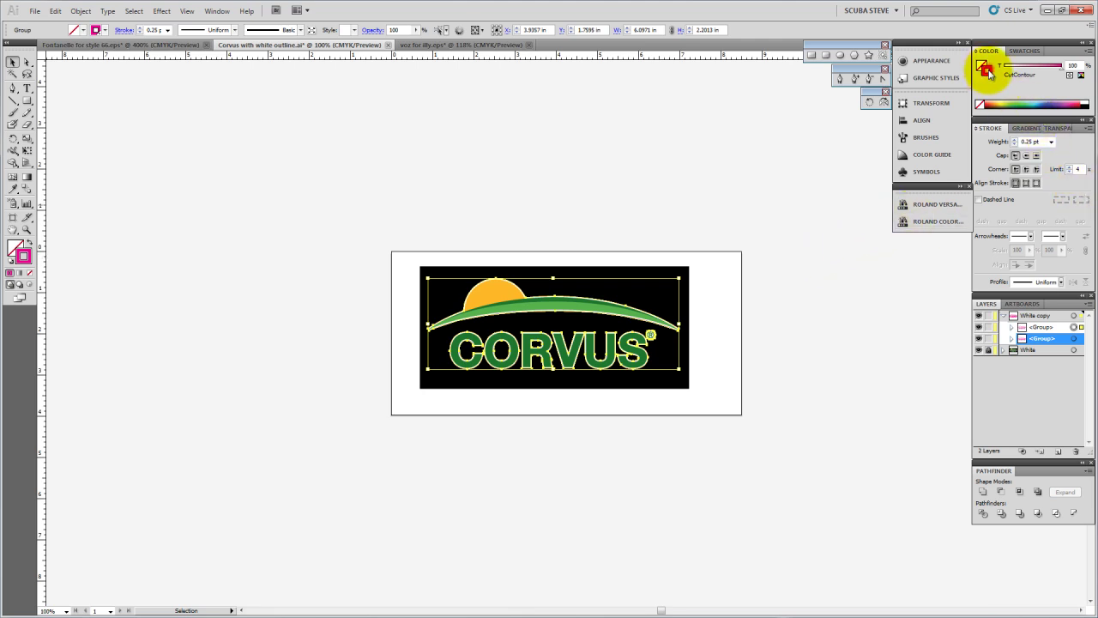
# Give the selected upper copy of the outline a white stroke with a weight of 4 pt
pyautogui.click(1085, 101)
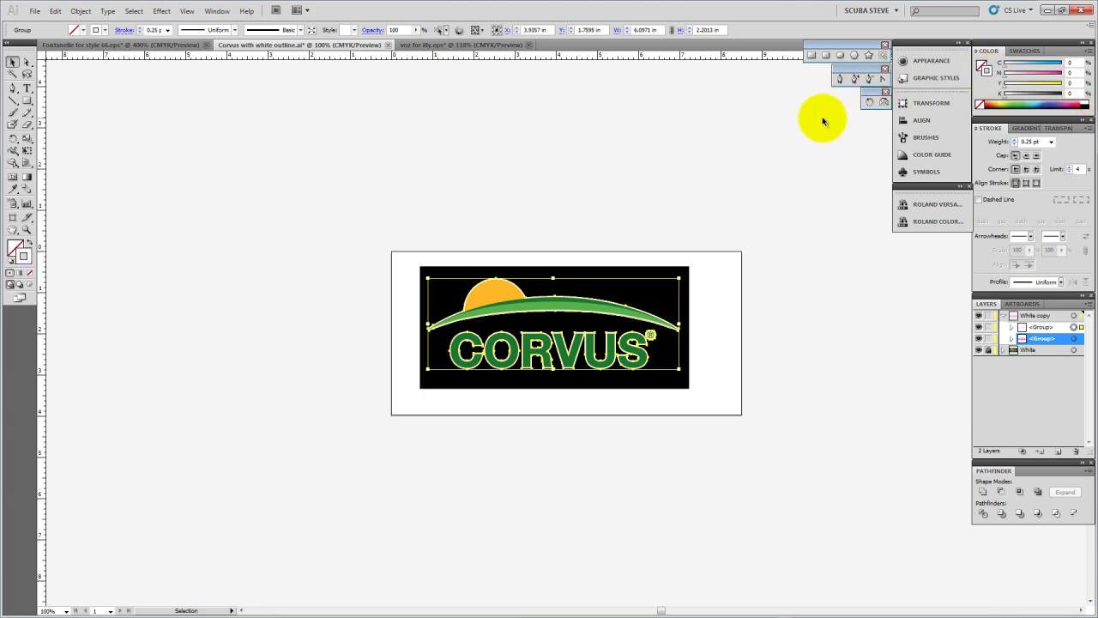
pyautogui.click(168, 30)
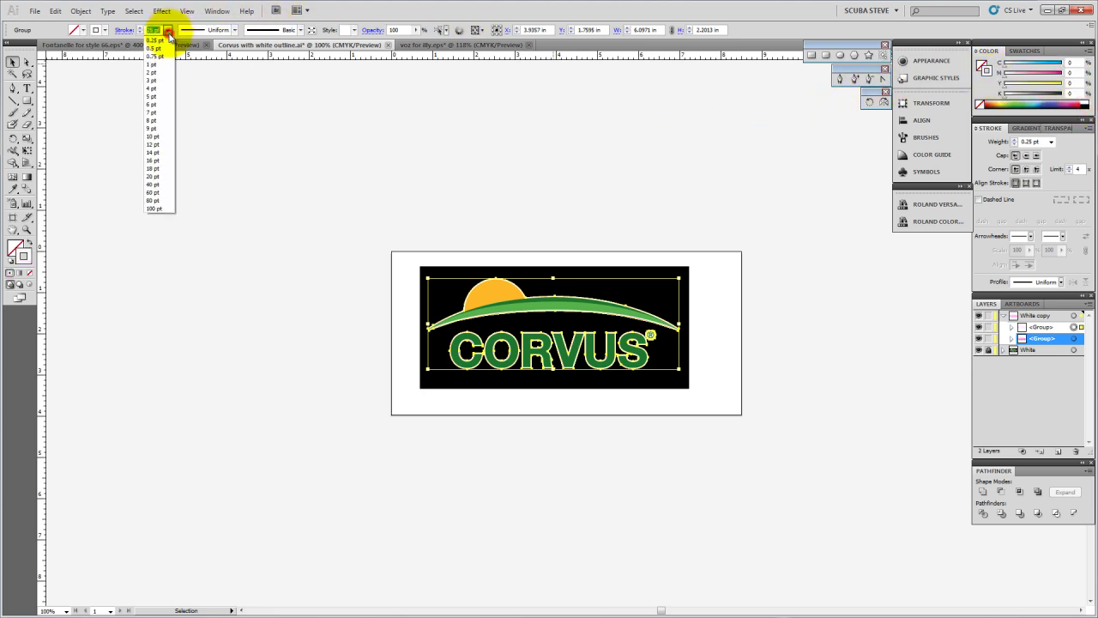
pyautogui.click(158, 89)
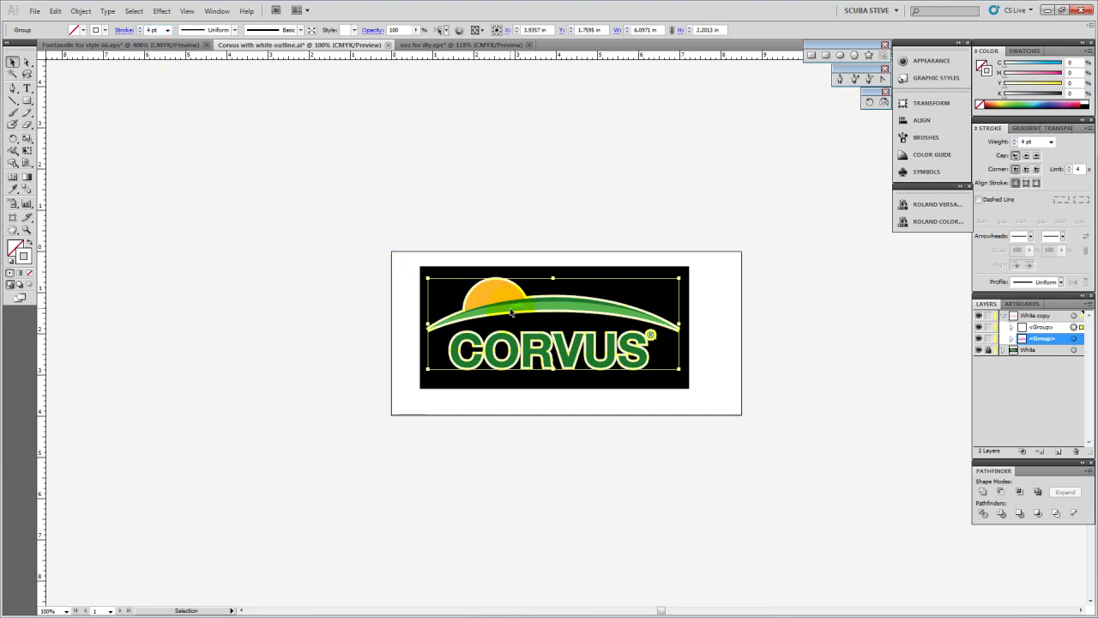
# Send the 4 pt white outline group behind the CutContour outline and deselect it
pyautogui.scroll(2, 470, 285)
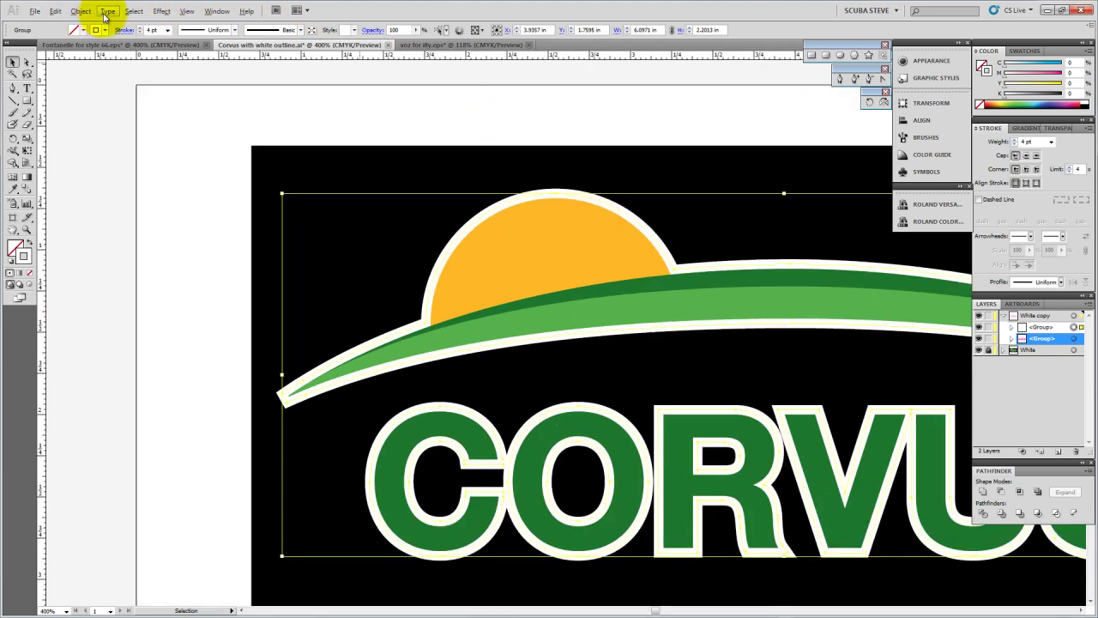
pyautogui.click(82, 11)
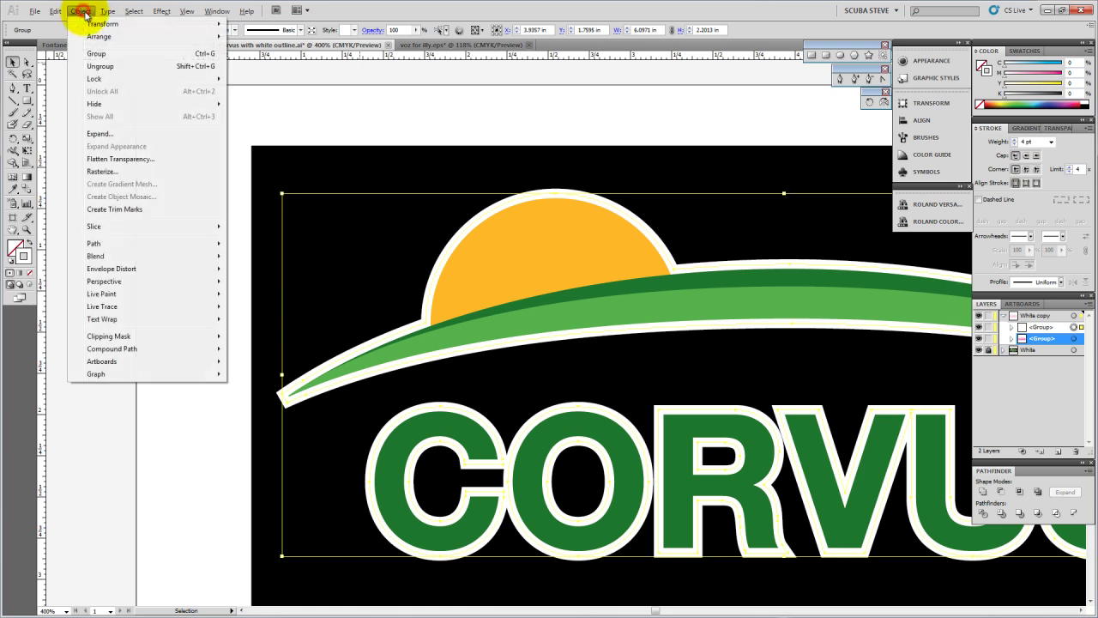
pyautogui.moveTo(196, 38)
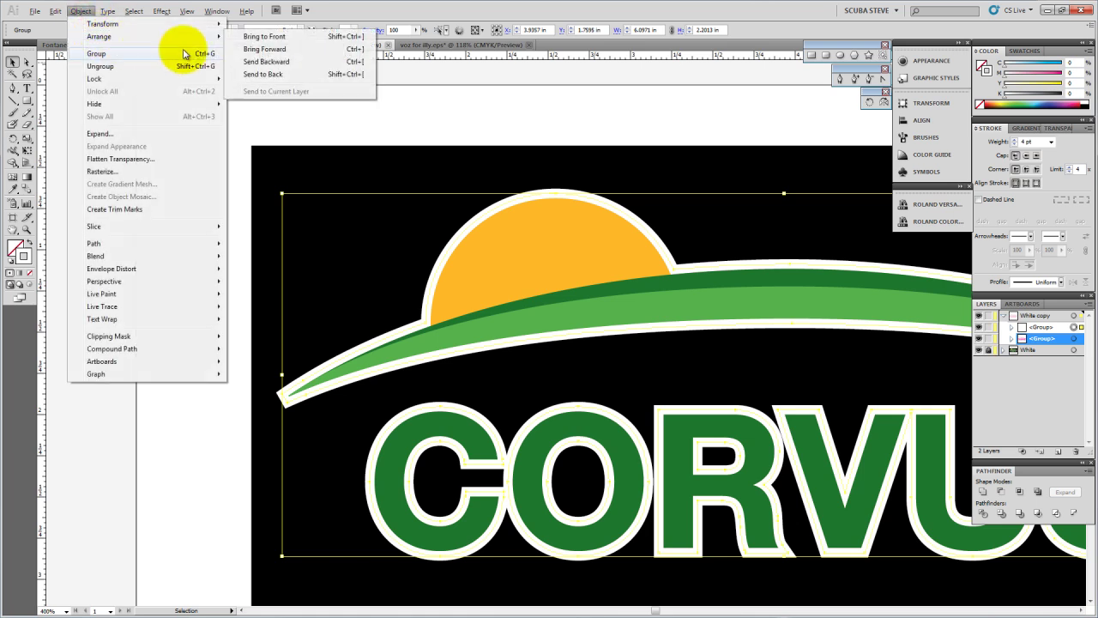
pyautogui.click(266, 75)
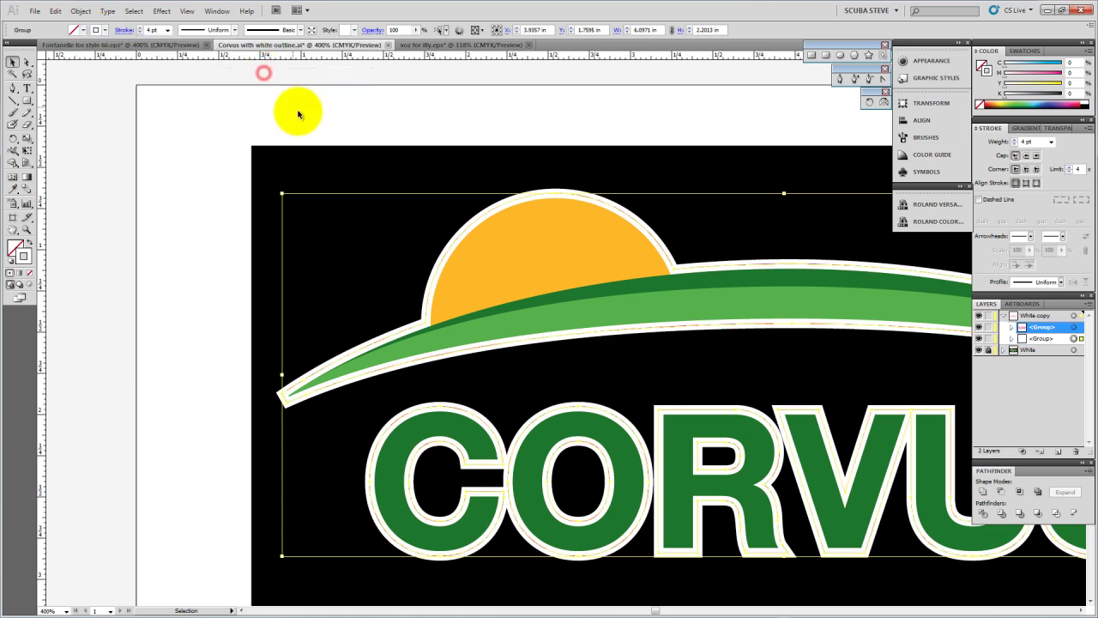
pyautogui.click(434, 121)
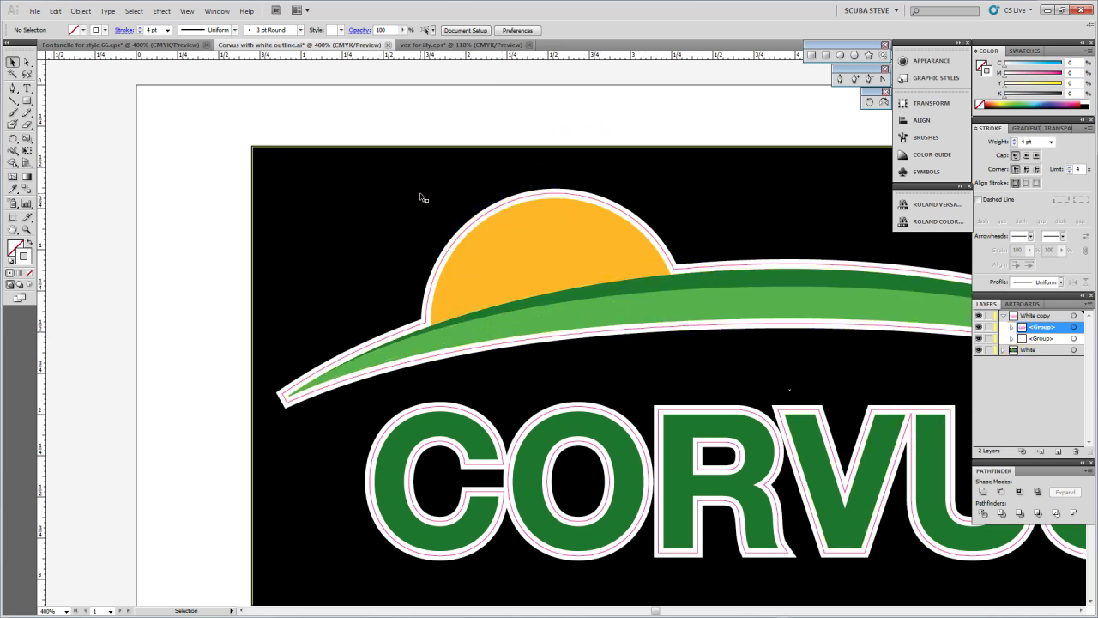
# Duplicate the white outline group within the White copy layer, then delete the CutContour outline group and undo that deletion
pyautogui.click(1039, 340)
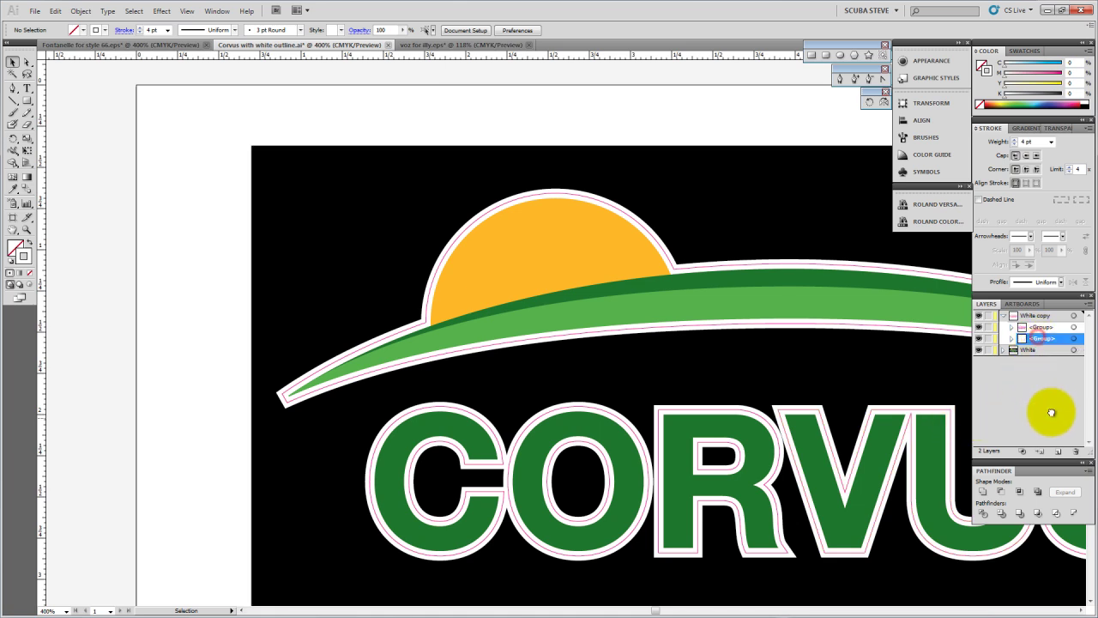
pyautogui.moveTo(1058, 451); pyautogui.dragTo(1058, 451)
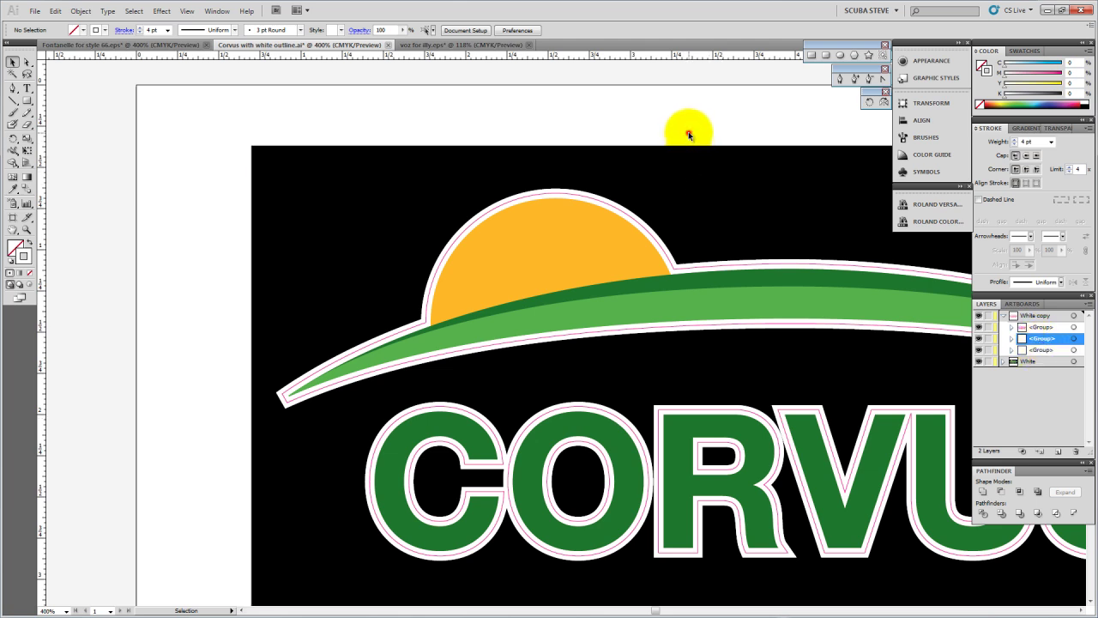
pyautogui.click(669, 260)
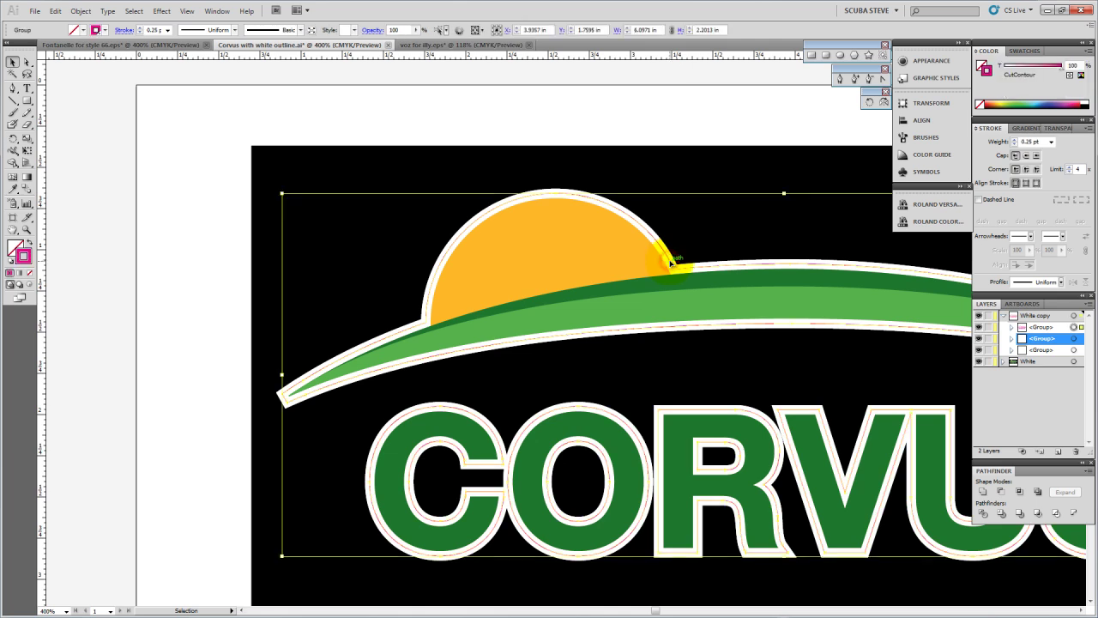
pyautogui.press('Delete')
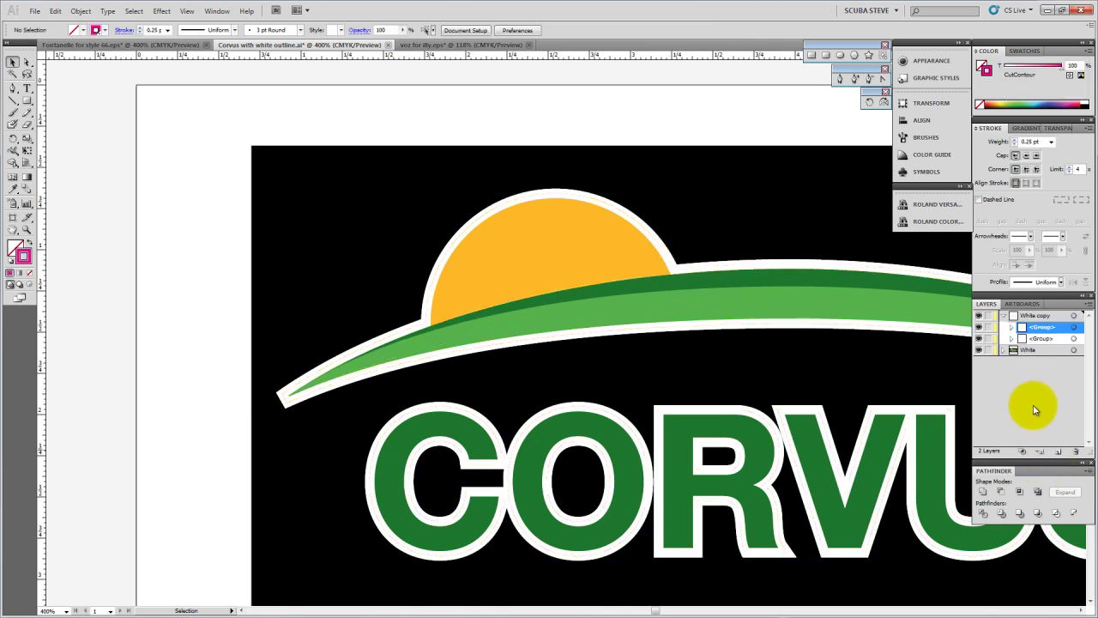
pyautogui.hotkey('ctrl', 'z')
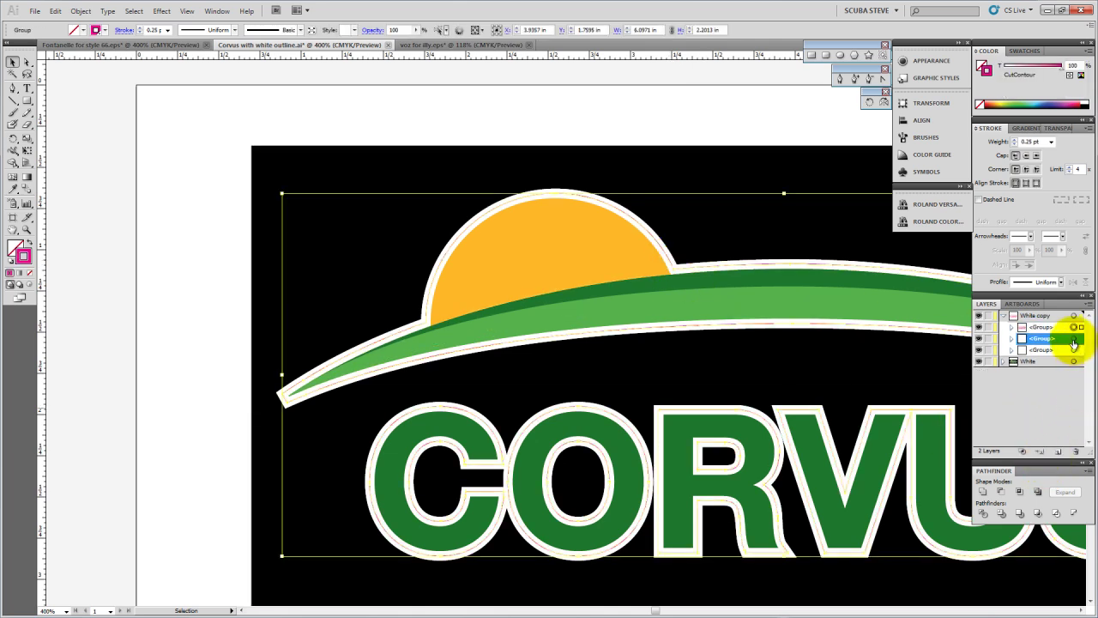
# Delete both white outline groups from the White copy layer, keeping only the CutContour outline group
pyautogui.click(1074, 339)
pyautogui.press('Delete')
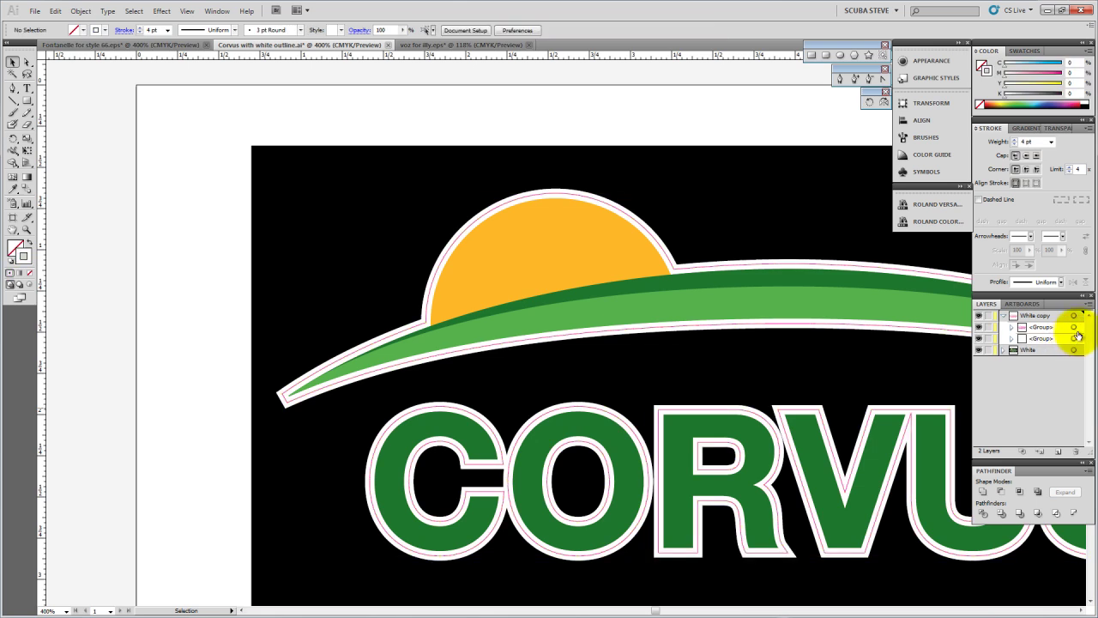
pyautogui.click(1075, 340)
pyautogui.press('Delete')
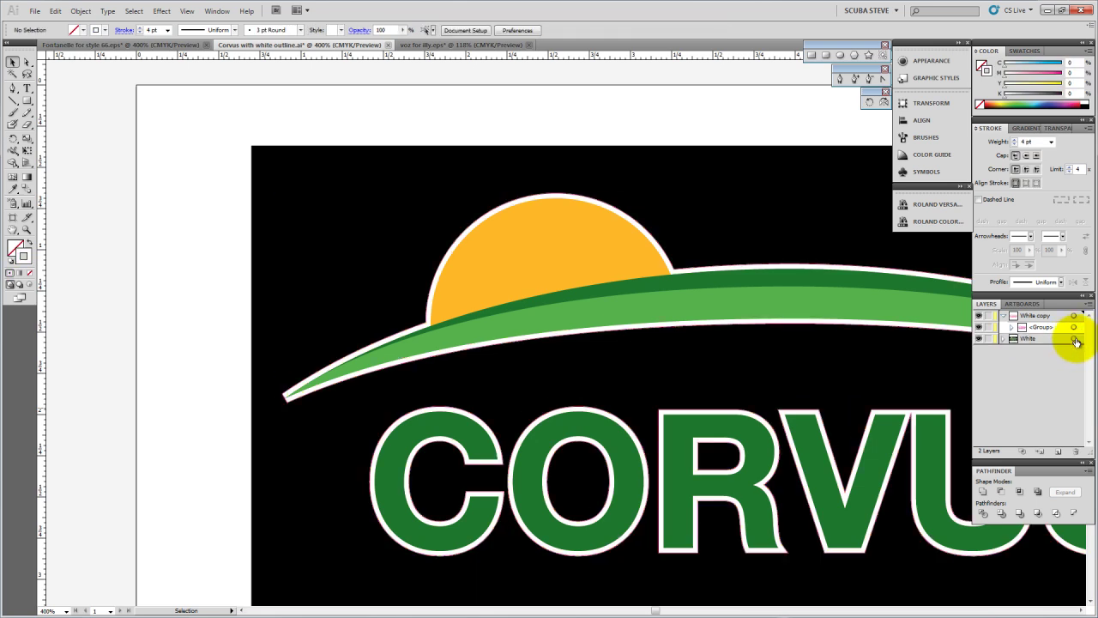
# Duplicate the White copy layer and move the duplicate below the White artwork layer
pyautogui.click(1041, 315)
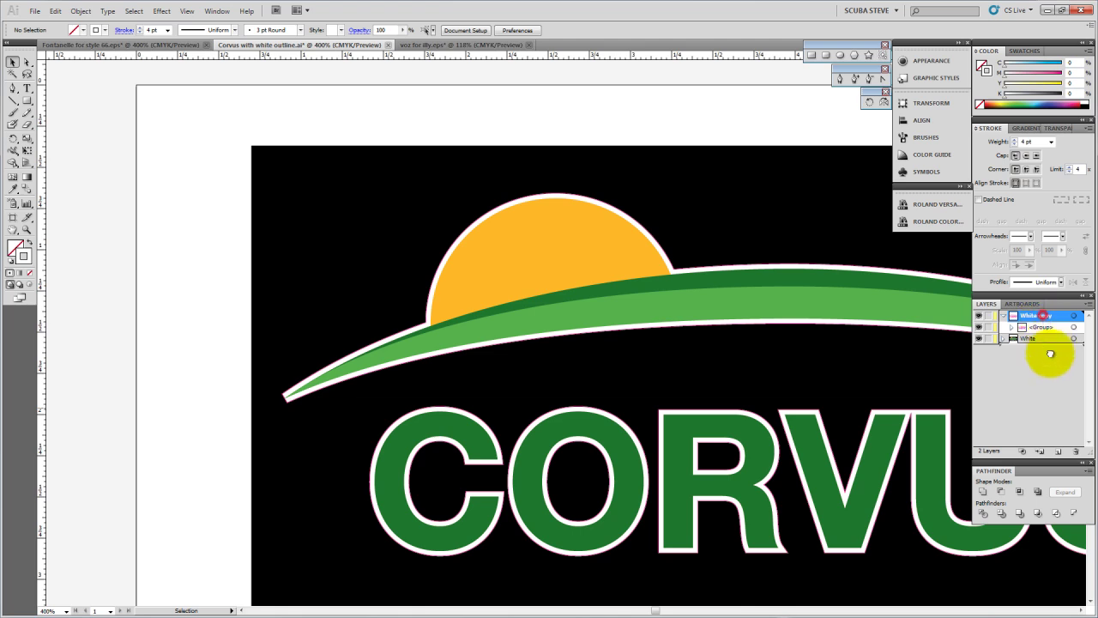
pyautogui.moveTo(1061, 454); pyautogui.dragTo(1060, 453)
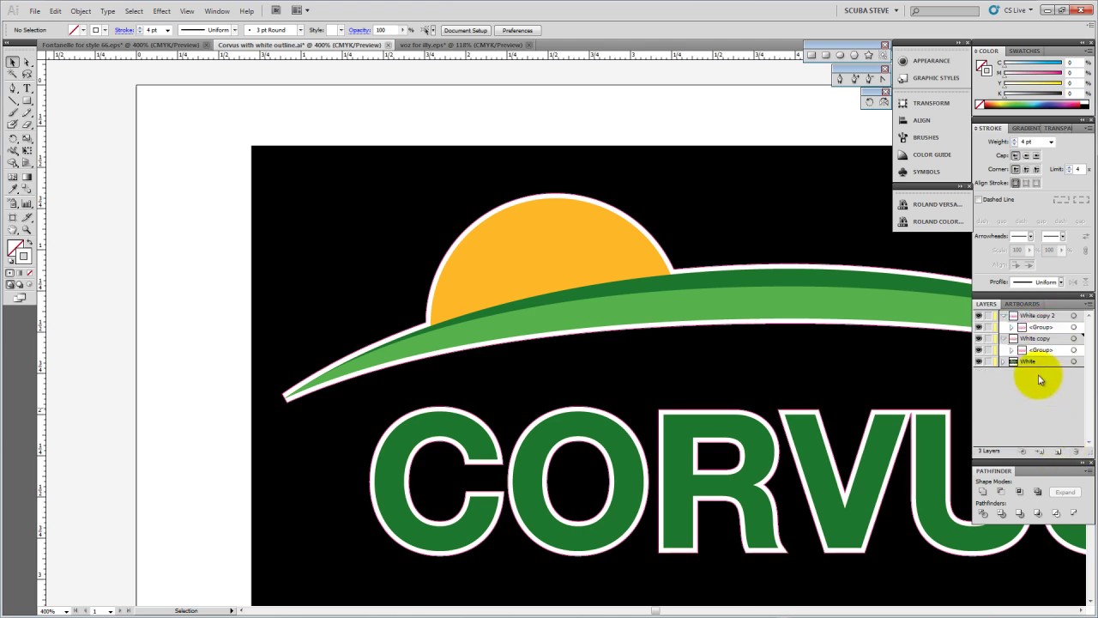
pyautogui.moveTo(1036, 321); pyautogui.dragTo(1035, 393)
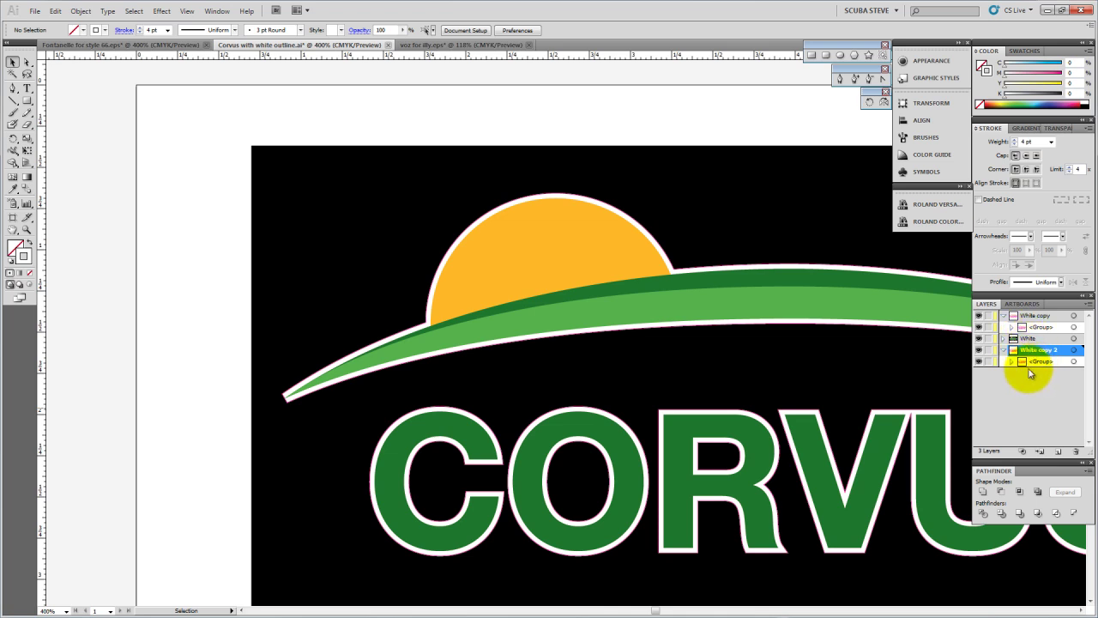
# Select the outline group in the White copy 2 layer and change its stroke color to white
pyautogui.click(1038, 364)
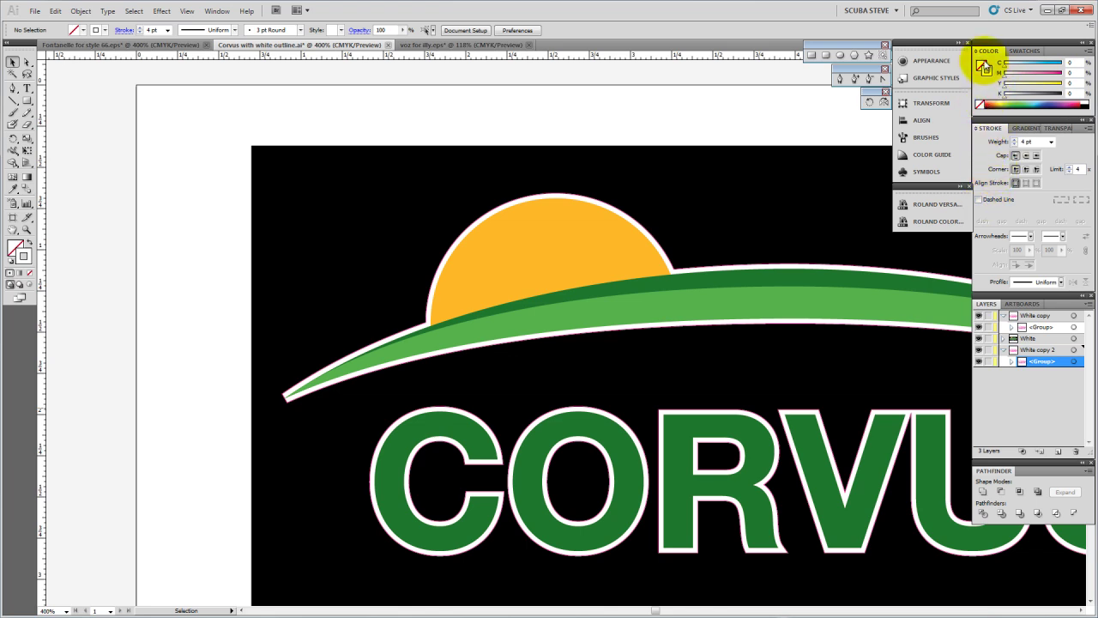
pyautogui.click(1012, 362)
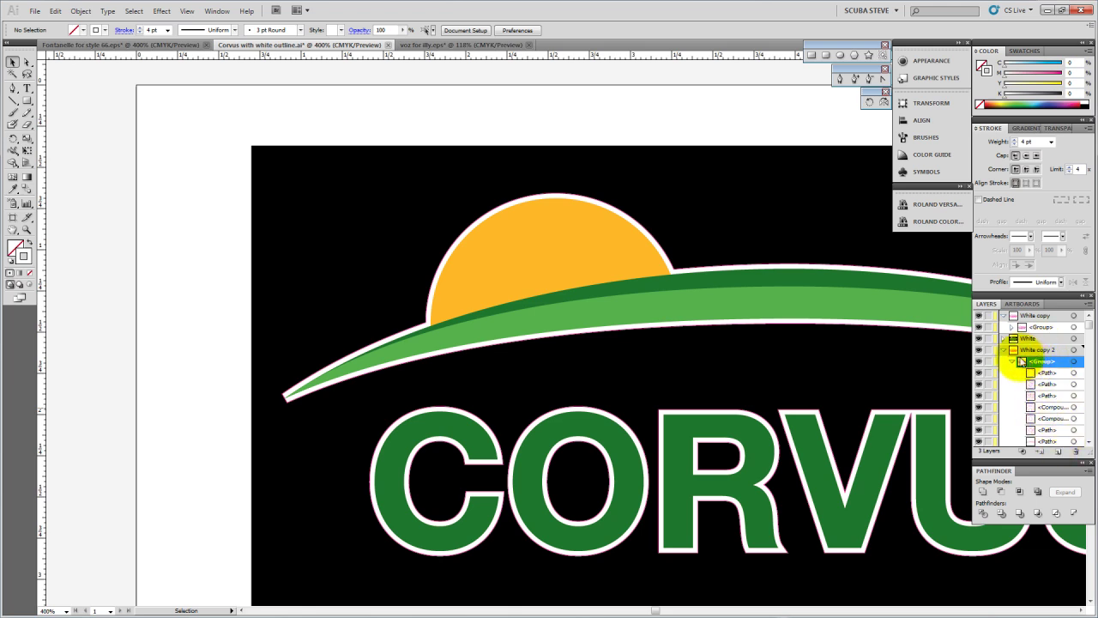
pyautogui.click(1013, 363)
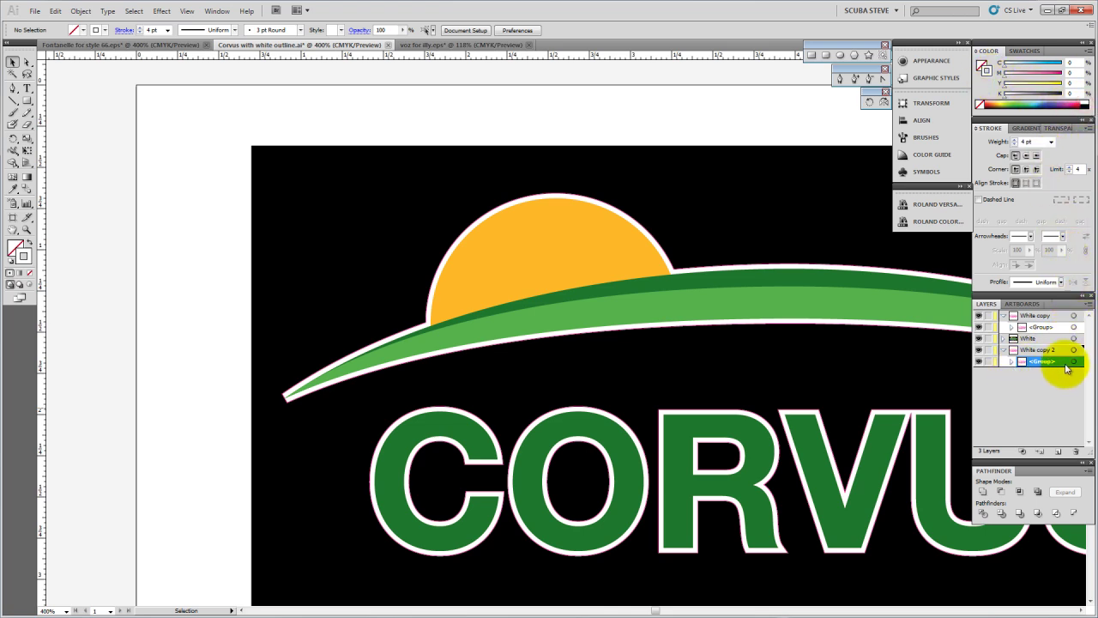
pyautogui.click(1075, 362)
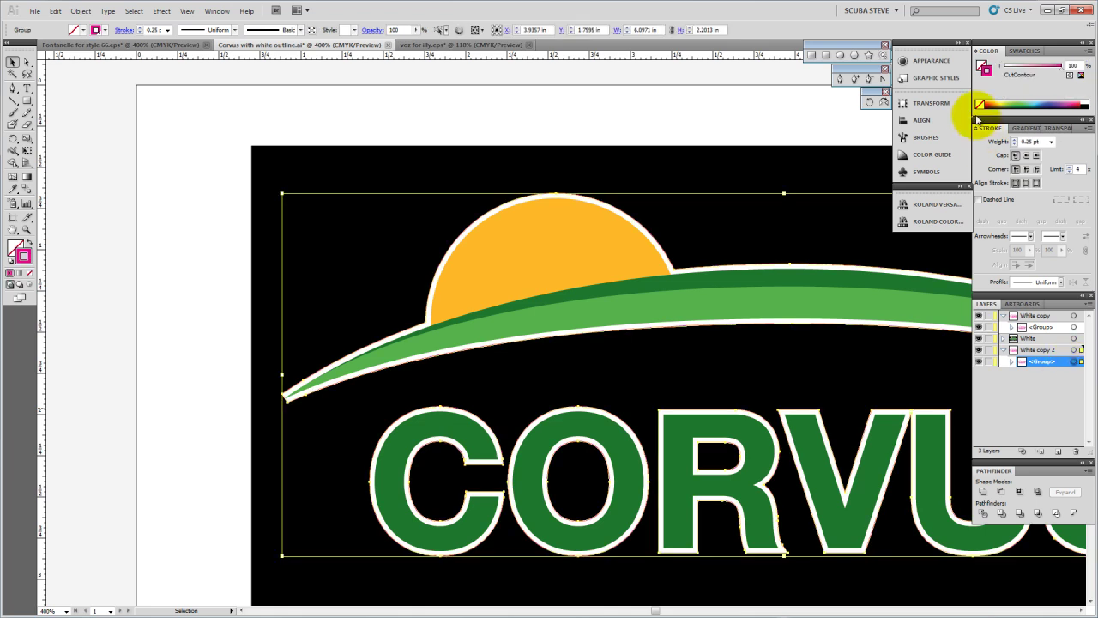
pyautogui.click(1086, 101)
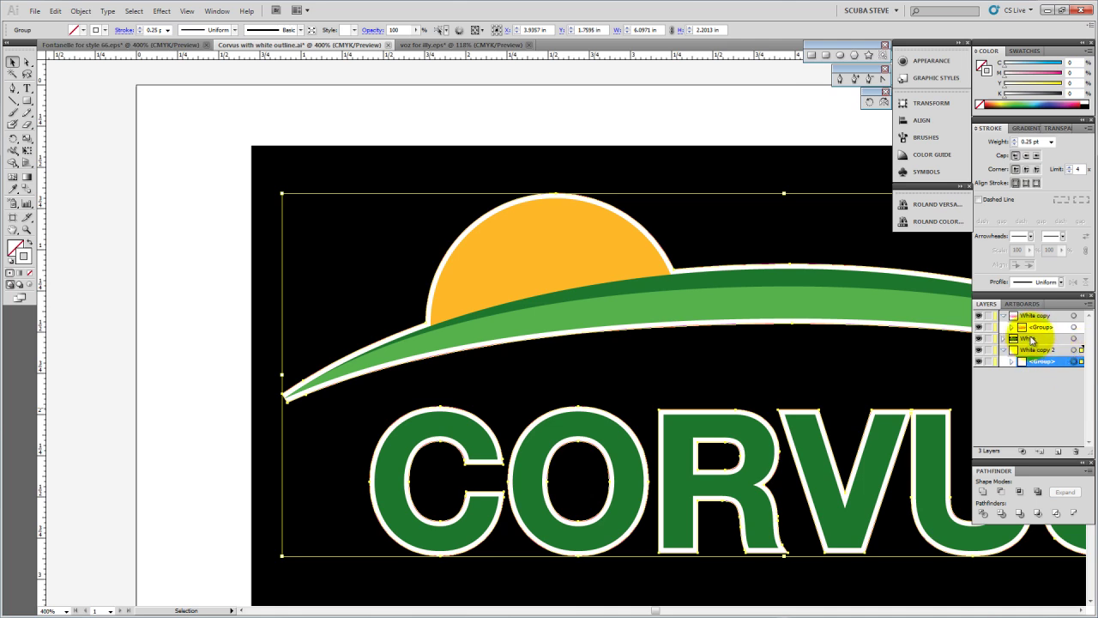
# Try to send the black background rectangle to the back, and locate its path within the White layer
pyautogui.click(698, 154)
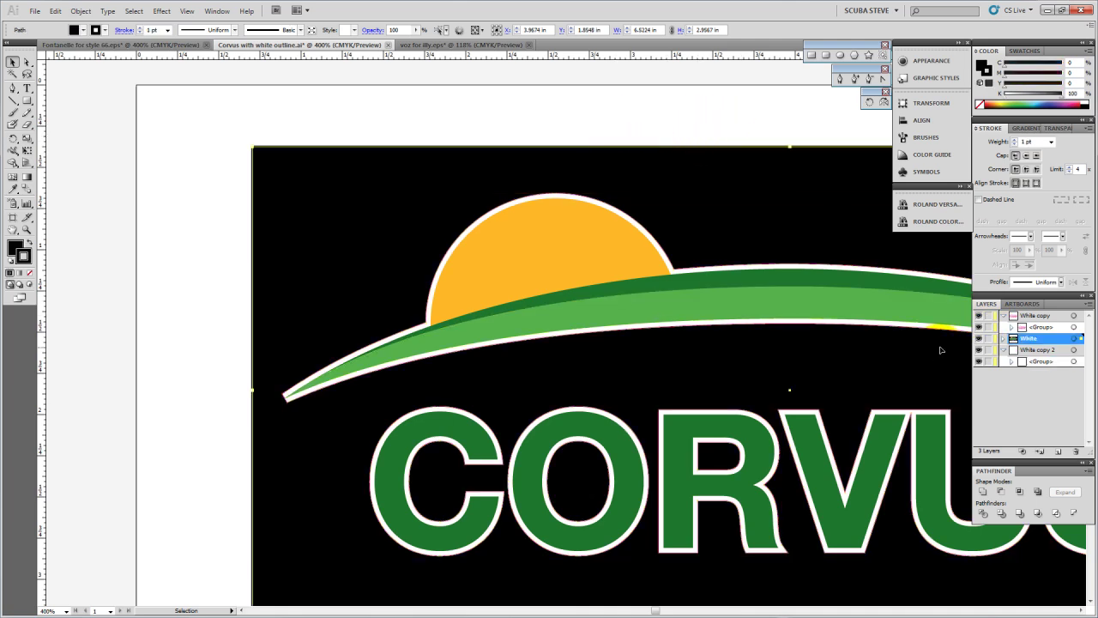
pyautogui.click(80, 11)
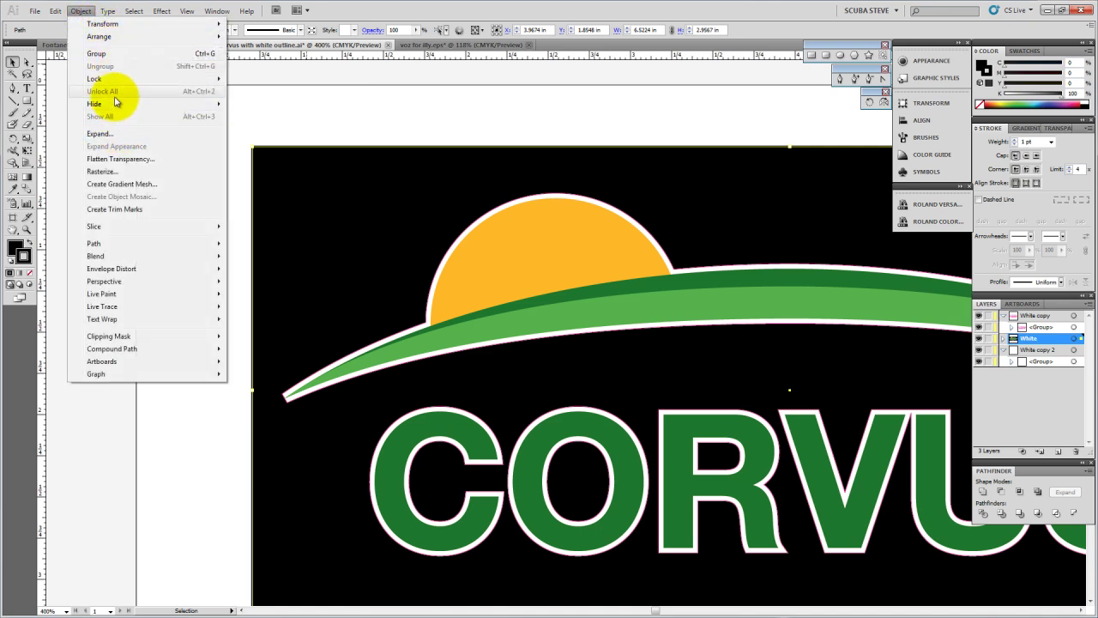
pyautogui.moveTo(120, 41)
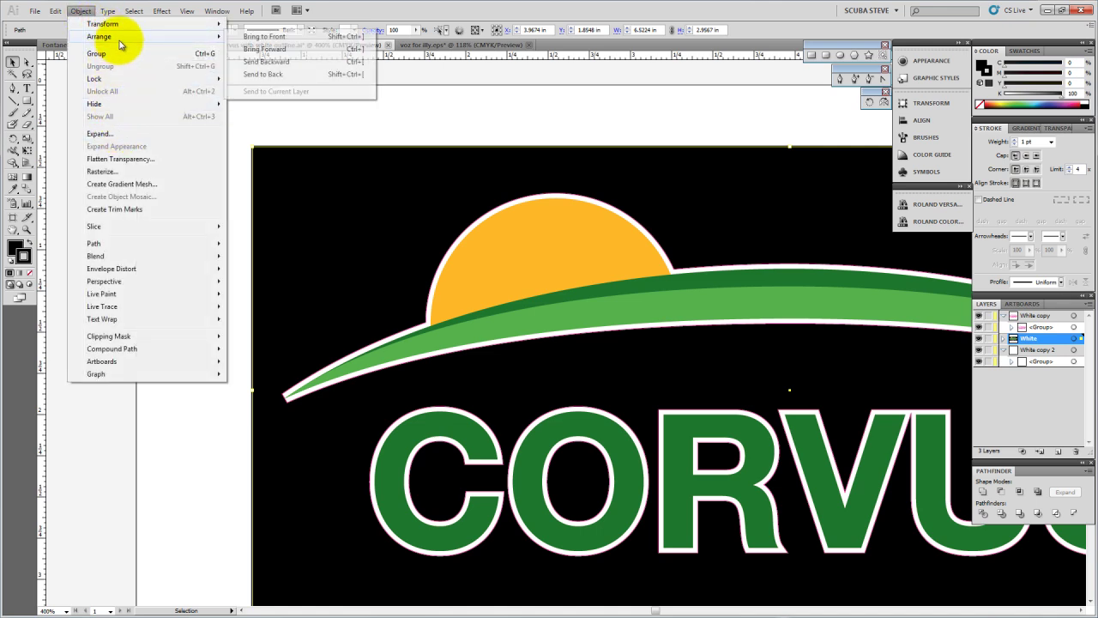
pyautogui.click(265, 75)
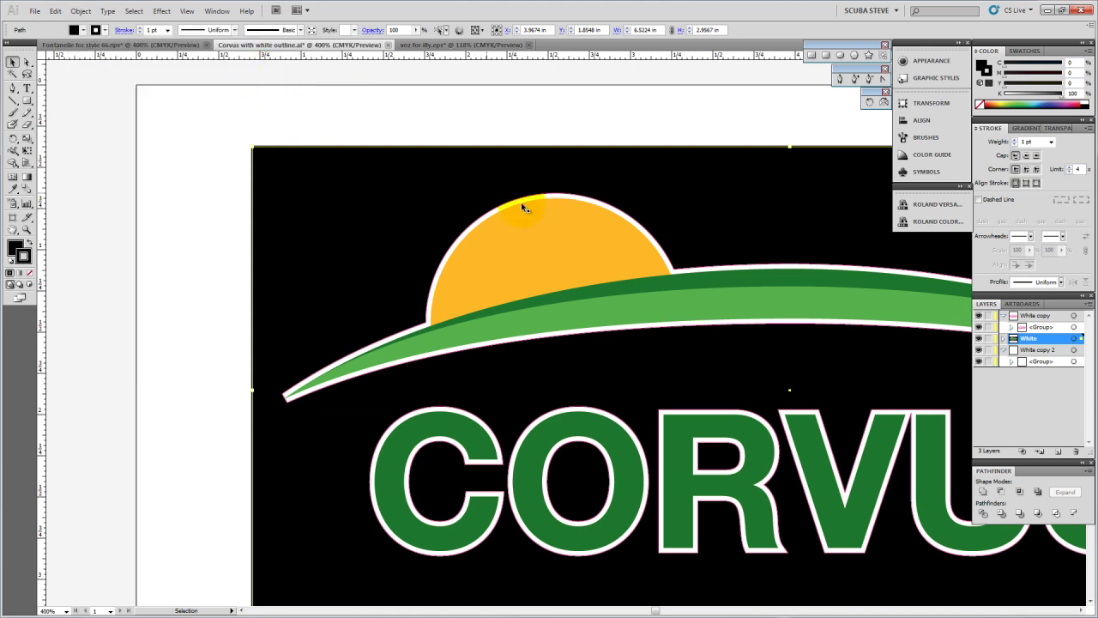
pyautogui.click(1003, 339)
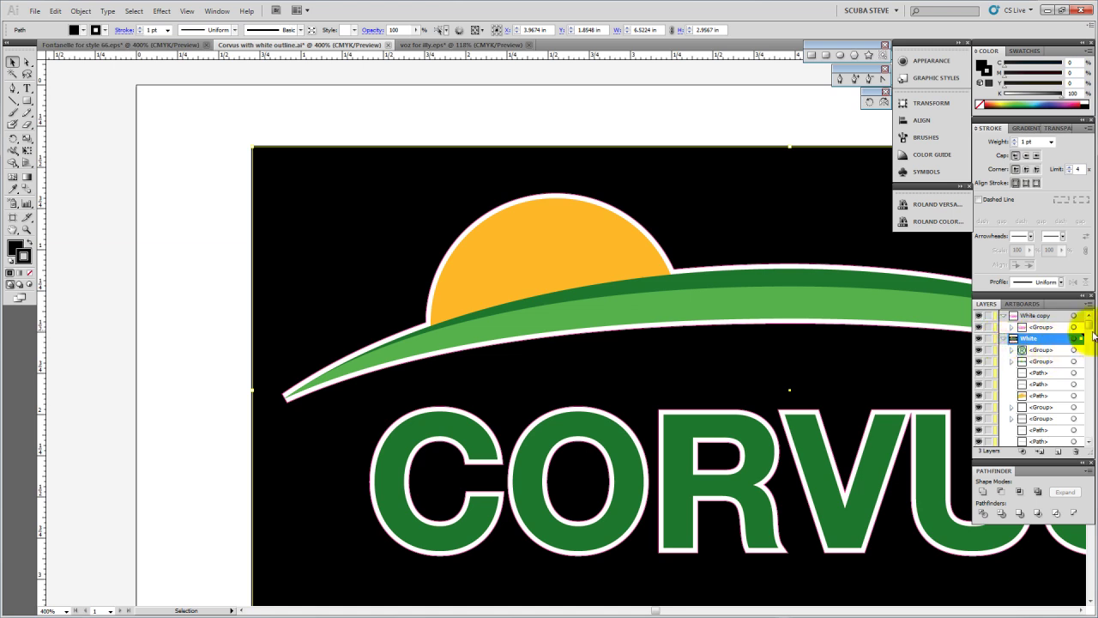
pyautogui.moveTo(1089, 328); pyautogui.dragTo(1083, 381)
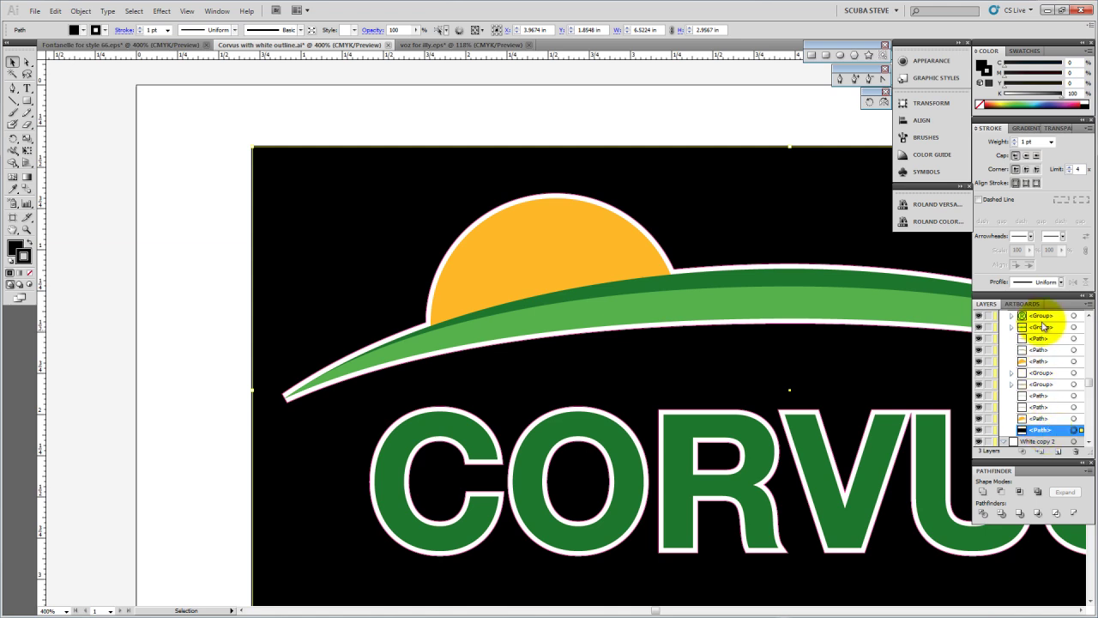
# Create a new layer with default options and move it to the bottom of the layer stack, below White copy 2
pyautogui.click(1090, 306)
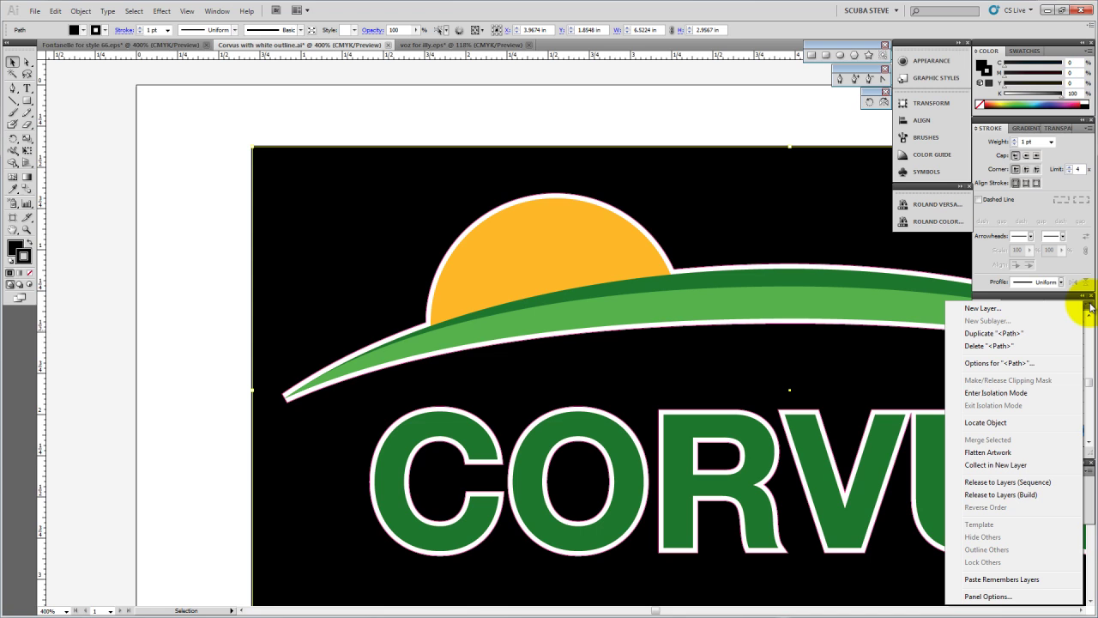
pyautogui.click(1041, 309)
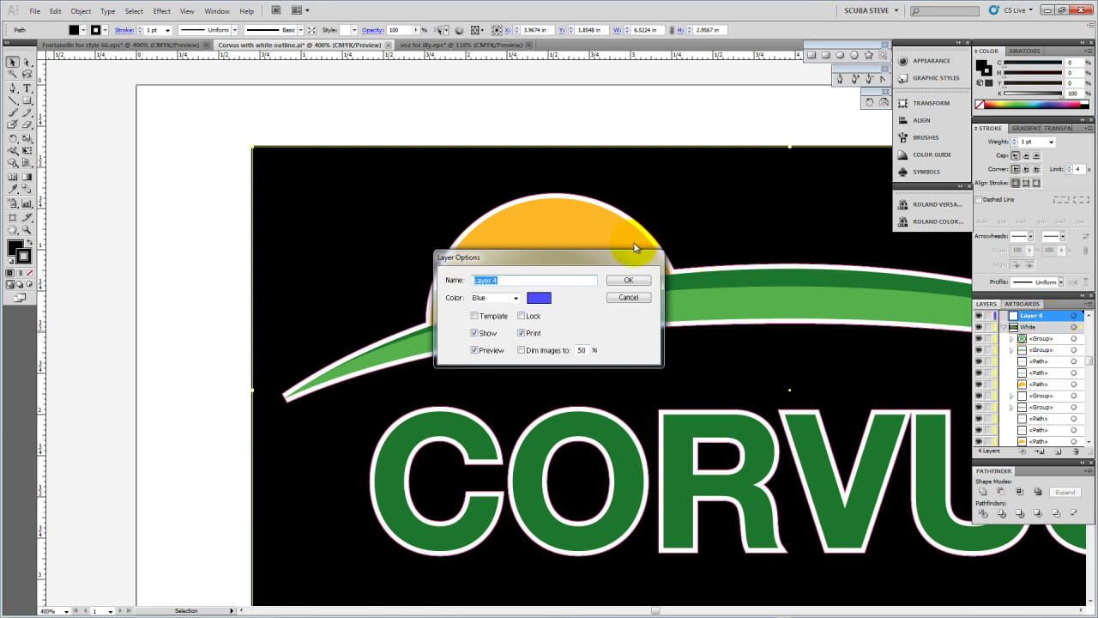
pyautogui.click(629, 281)
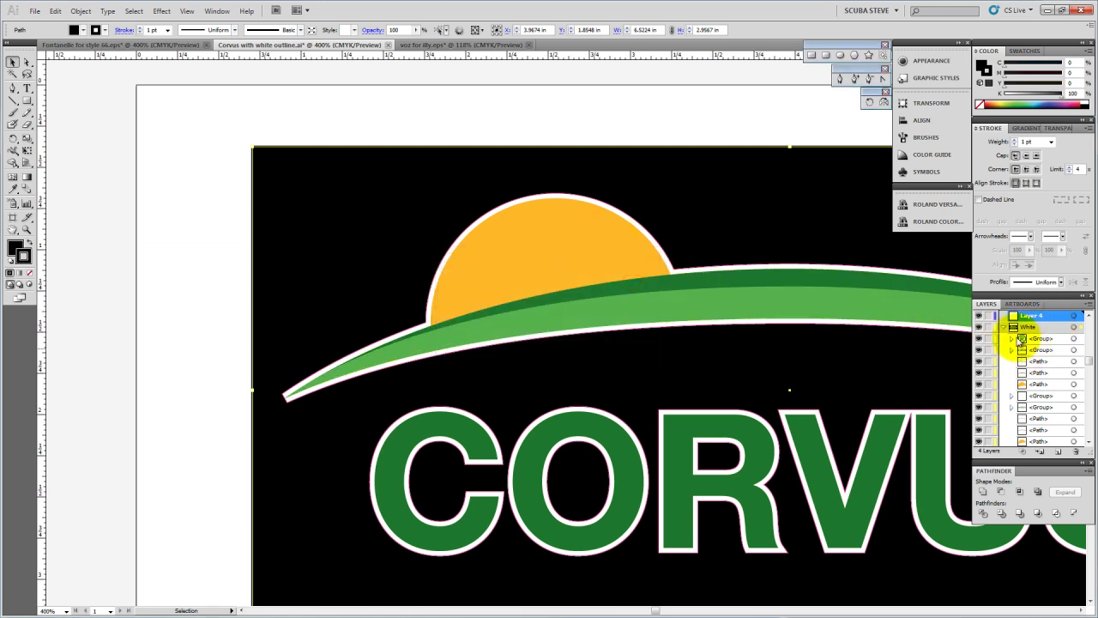
pyautogui.click(1006, 328)
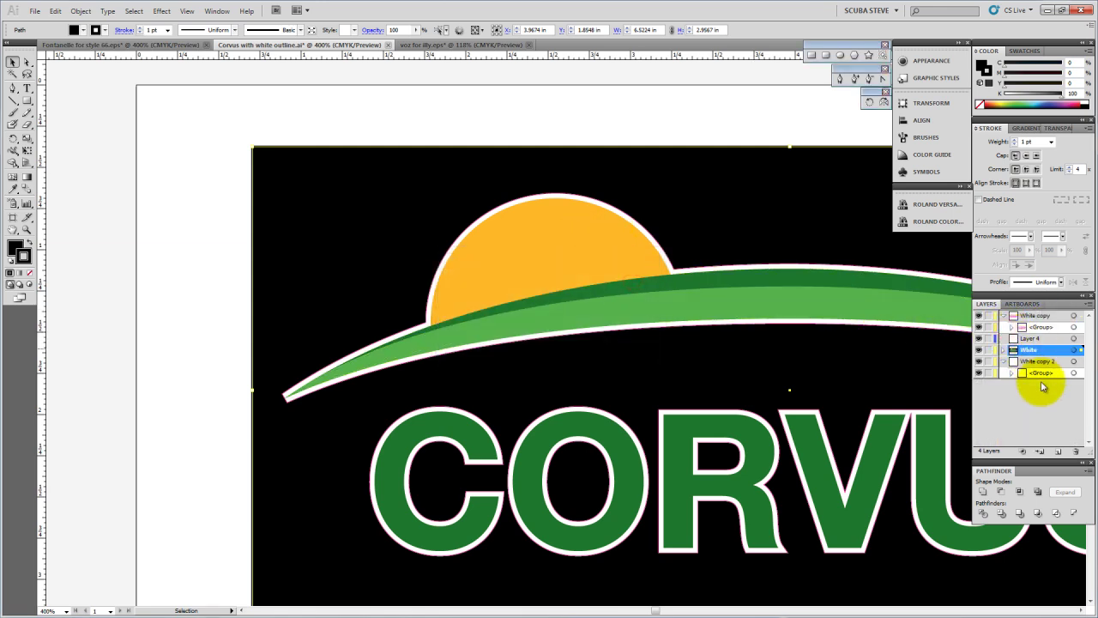
pyautogui.click(1035, 349)
pyautogui.click(1032, 341)
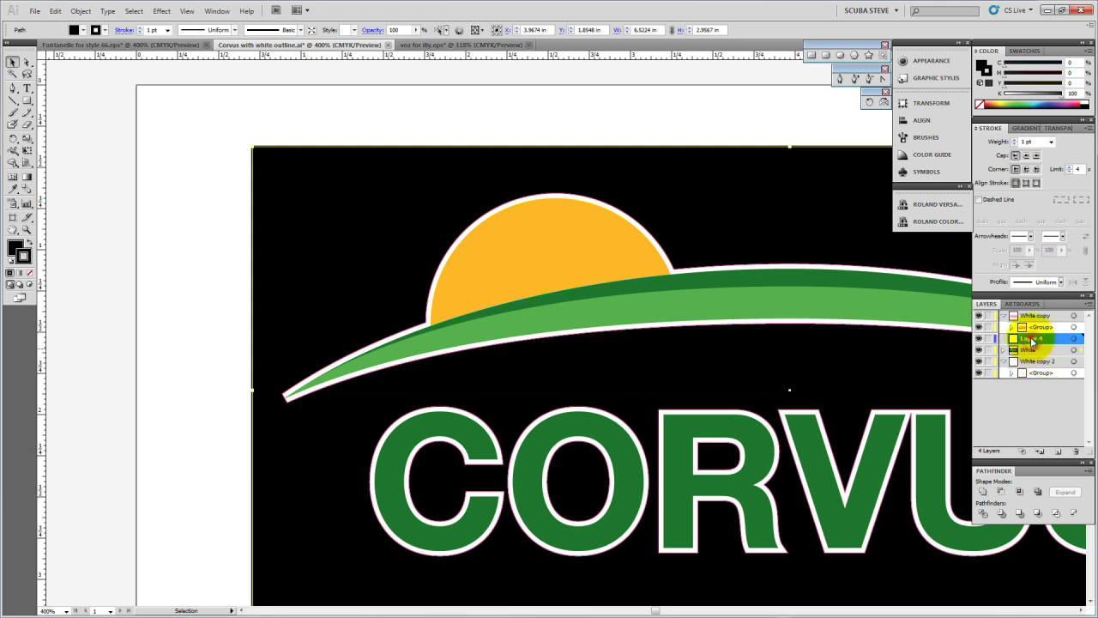
pyautogui.moveTo(1032, 340); pyautogui.dragTo(1032, 396)
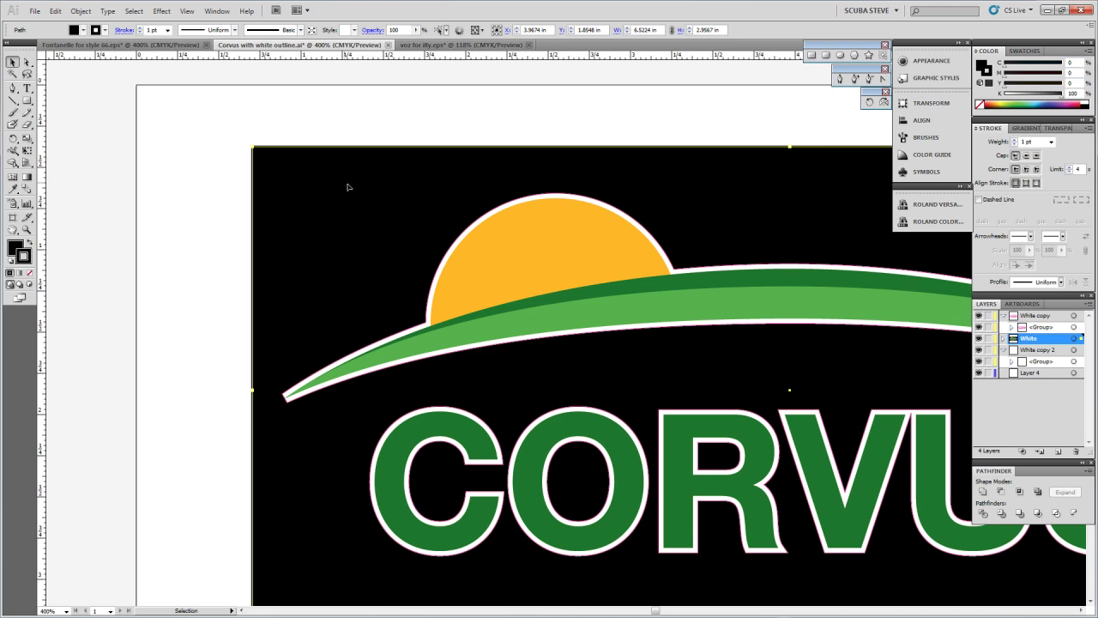
# Delete the old black rectangle and draw a black rectangle about 6.49 by 2.93 in behind the logo on Layer 4
pyautogui.press('Delete')
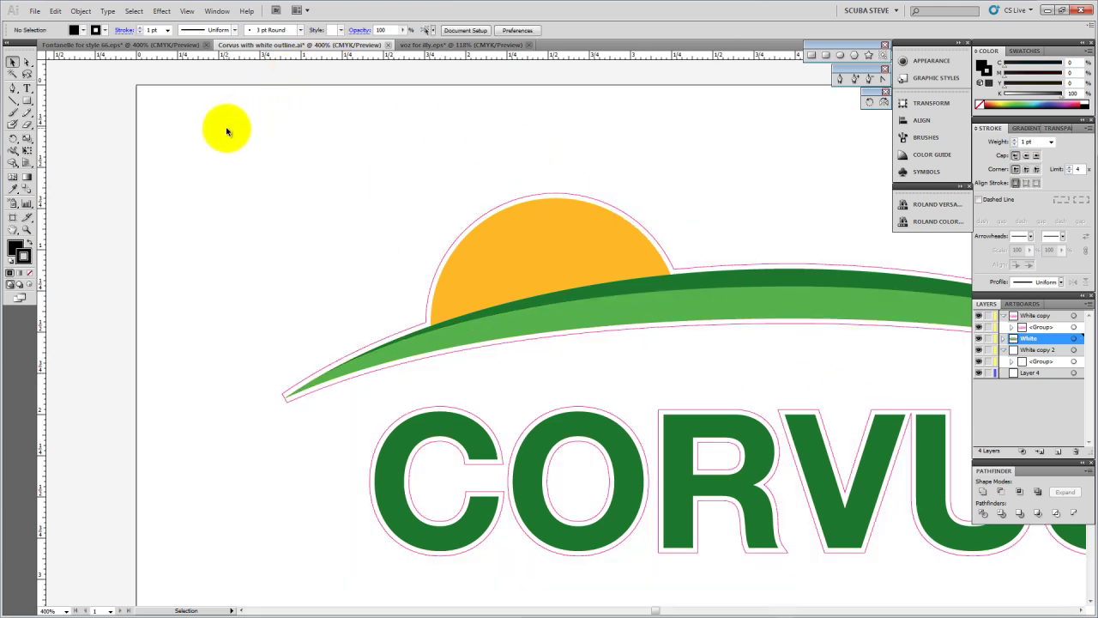
pyautogui.click(1026, 374)
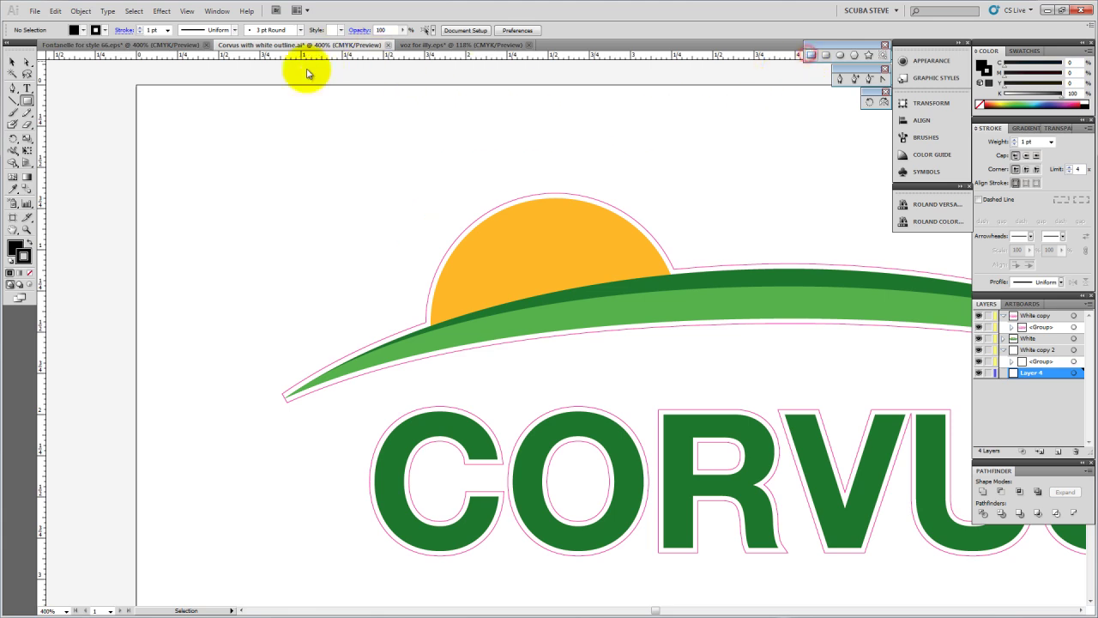
pyautogui.click(233, 159)
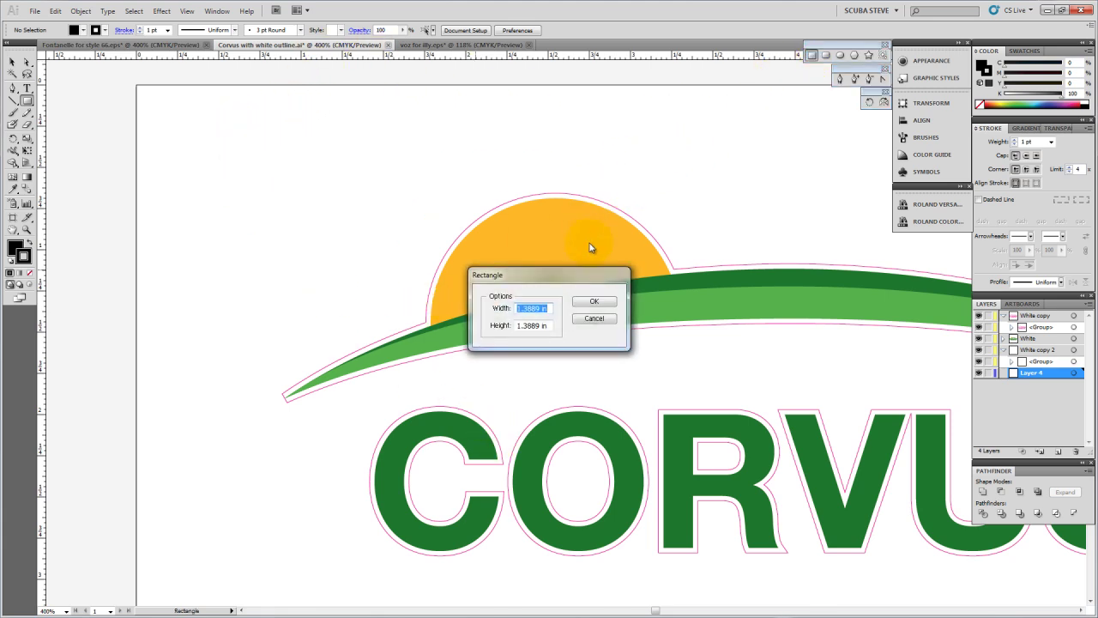
pyautogui.click(604, 316)
pyautogui.moveTo(247, 141); pyautogui.dragTo(873, 404)
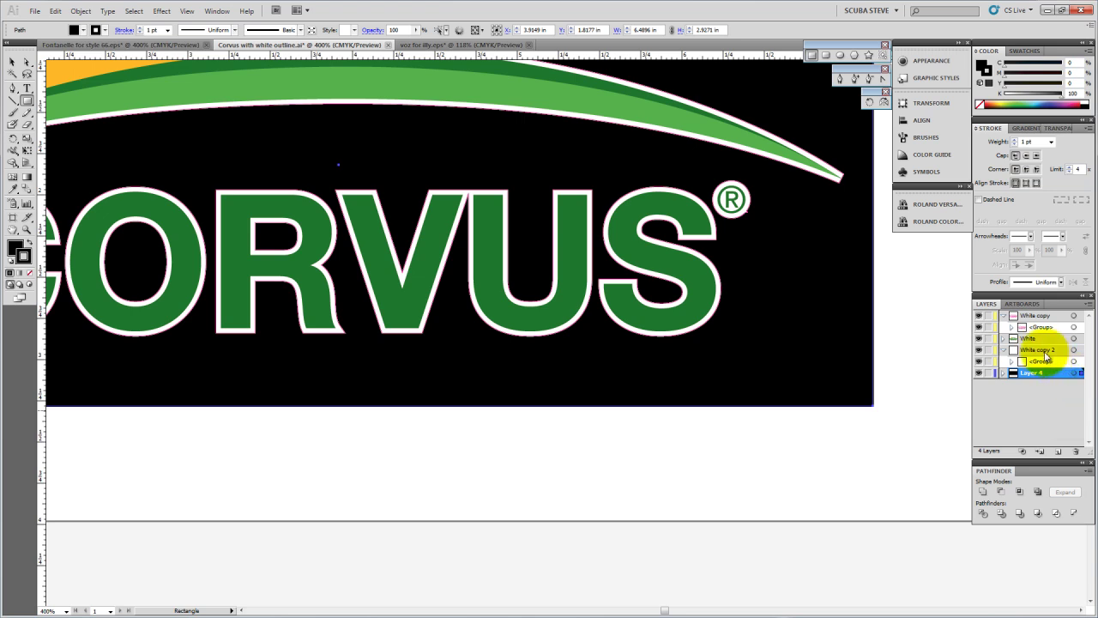
# Expand the outline group in the White copy 2 layer to check its paths, and remove the black rectangle from Layer 4
pyautogui.click(1012, 361)
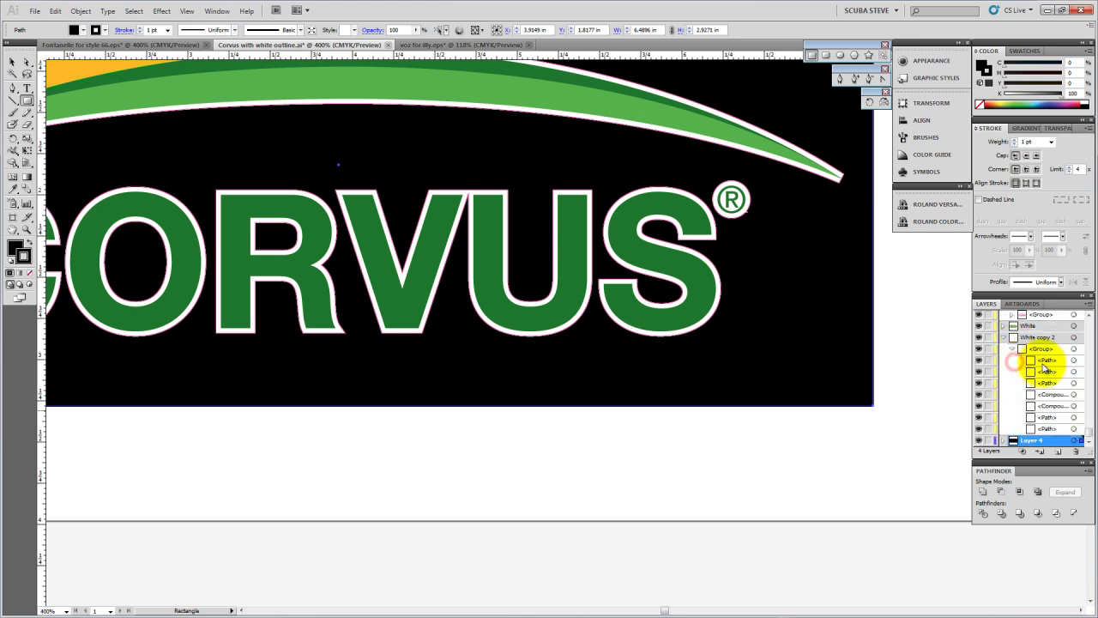
pyautogui.click(1041, 348)
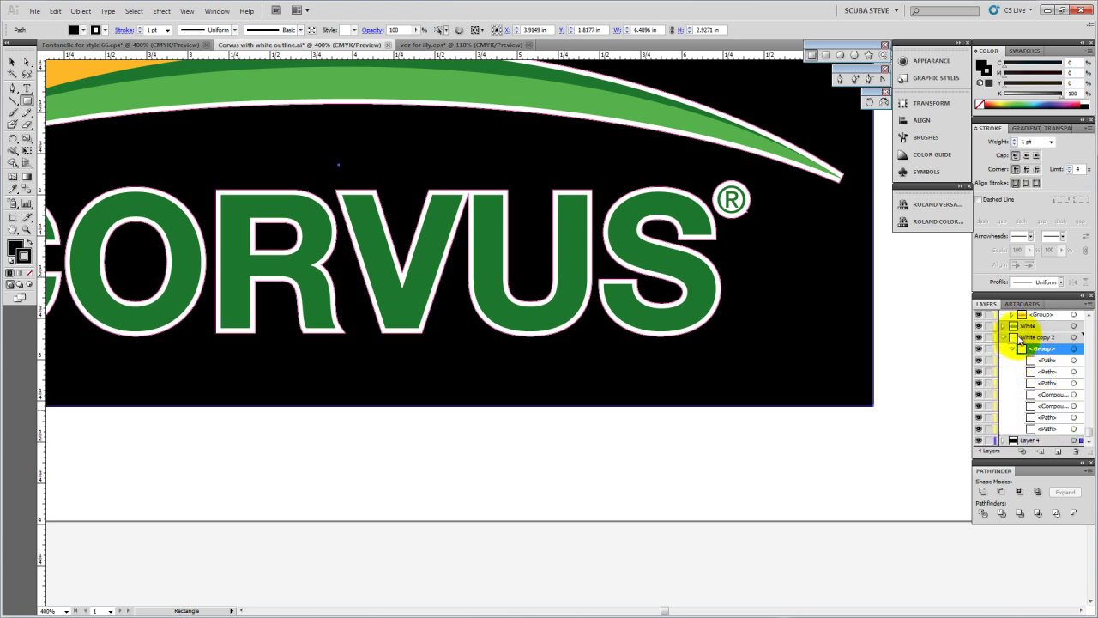
pyautogui.click(1028, 337)
pyautogui.click(1026, 337)
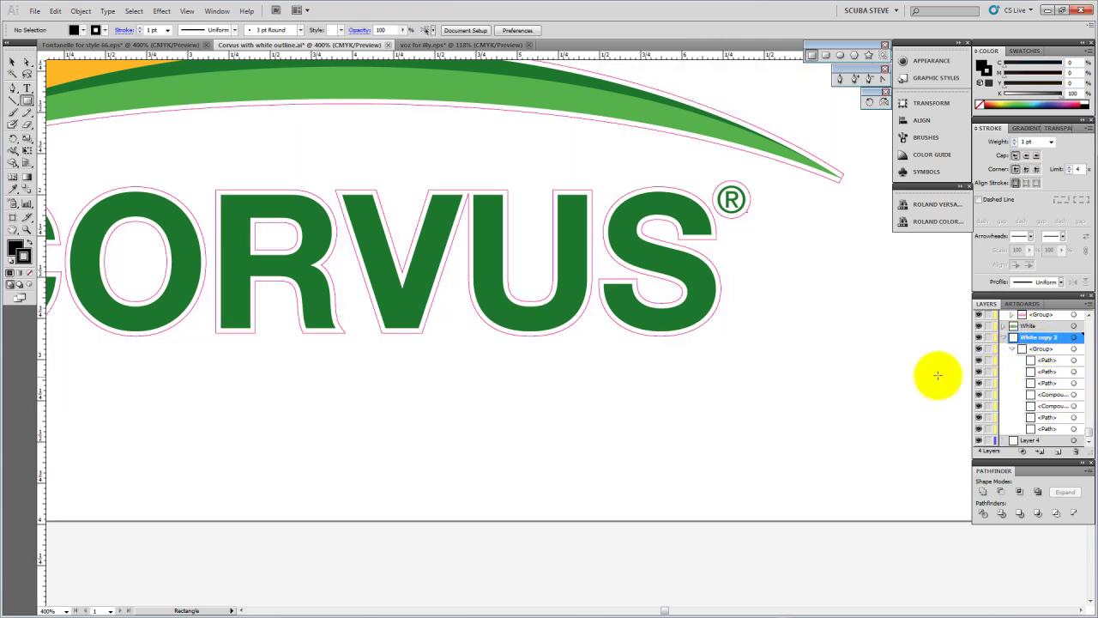
pyautogui.scroll(3, 772, 291)
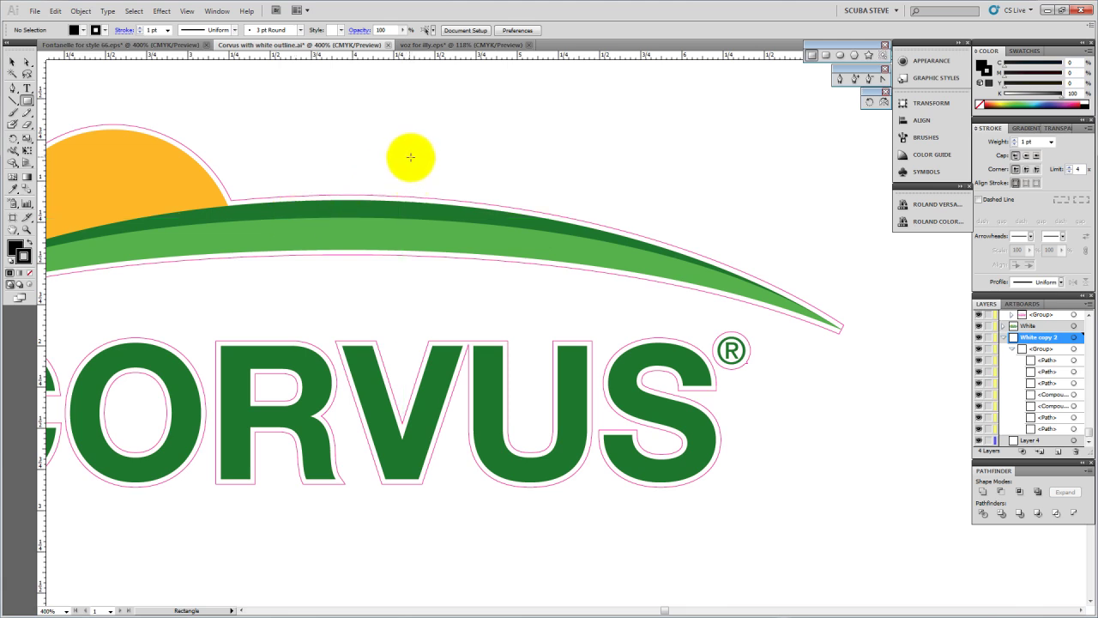
# Switch to the voz for illy.eps document, duplicate Layer 1, and lock the original Layer 1
pyautogui.click(469, 45)
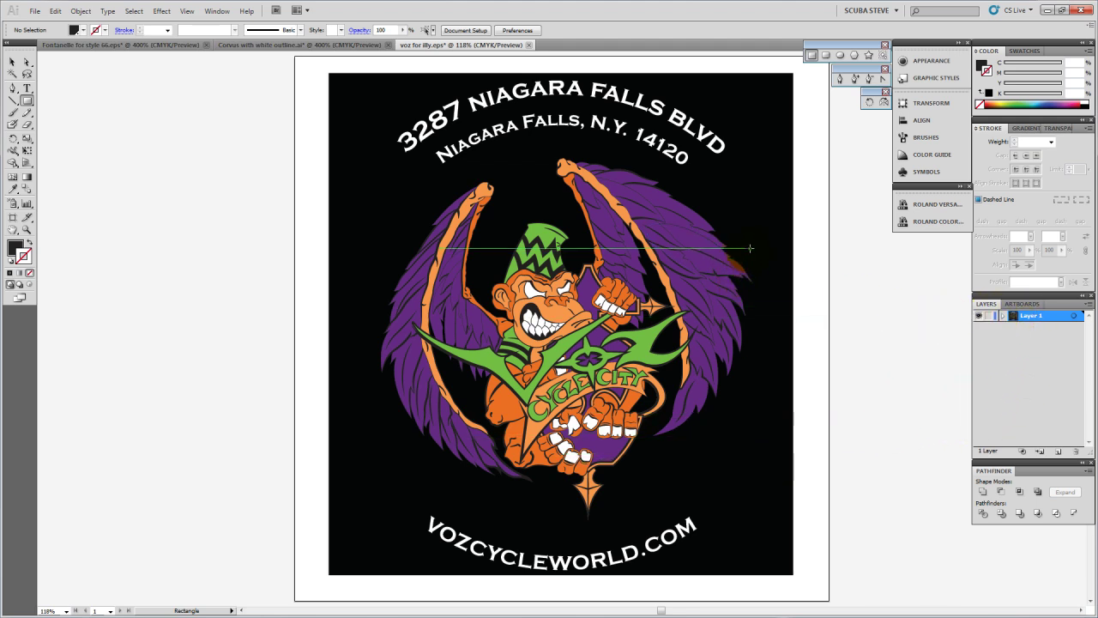
pyautogui.click(14, 63)
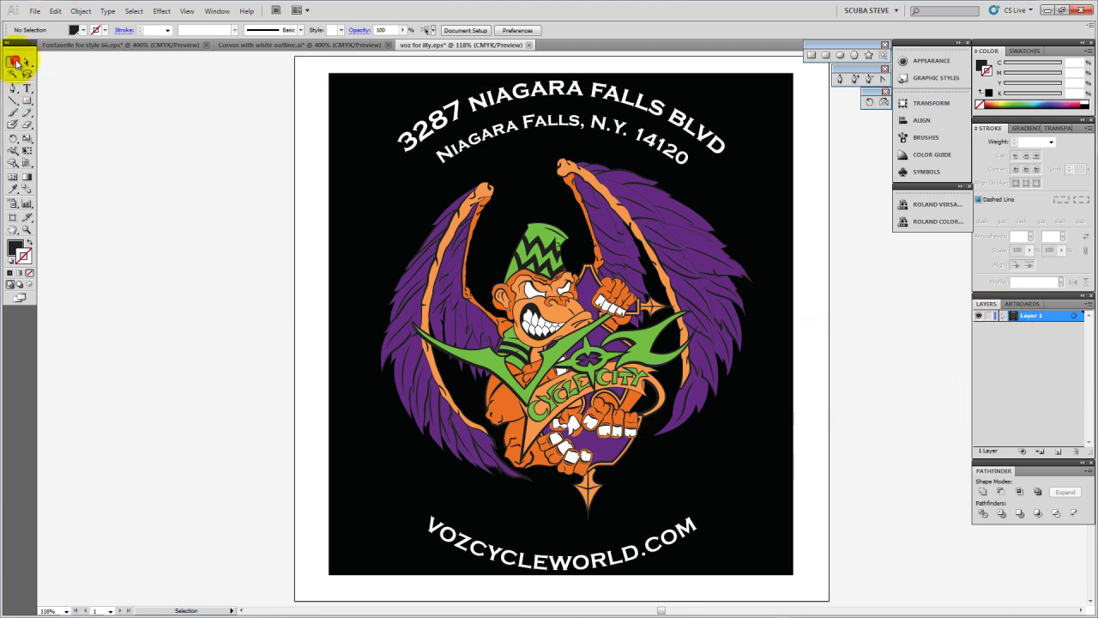
pyautogui.click(376, 202)
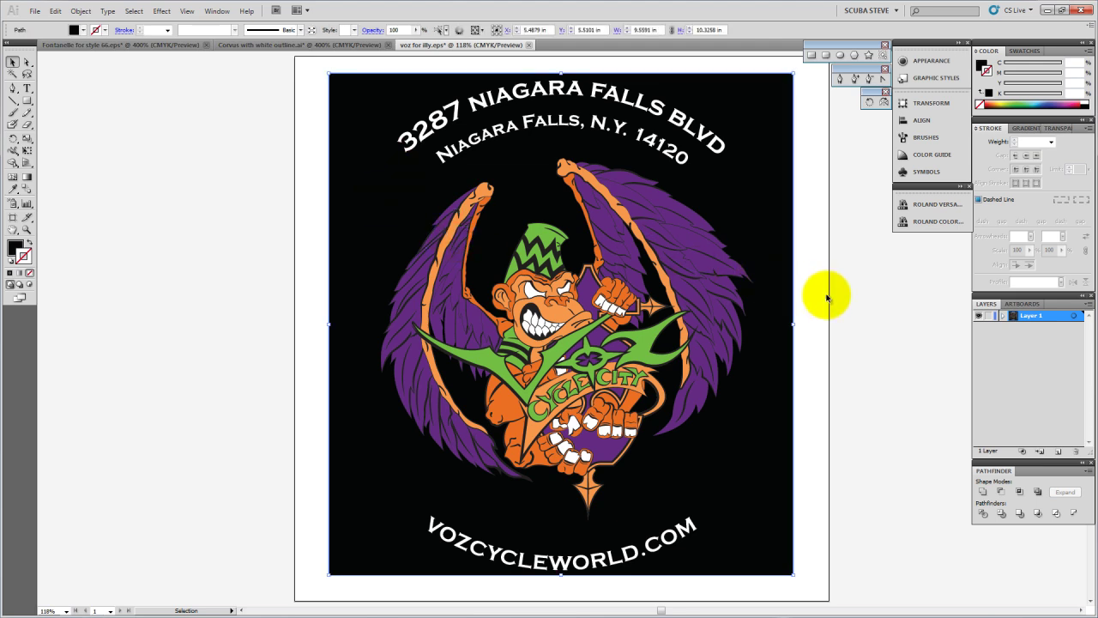
pyautogui.click(1045, 322)
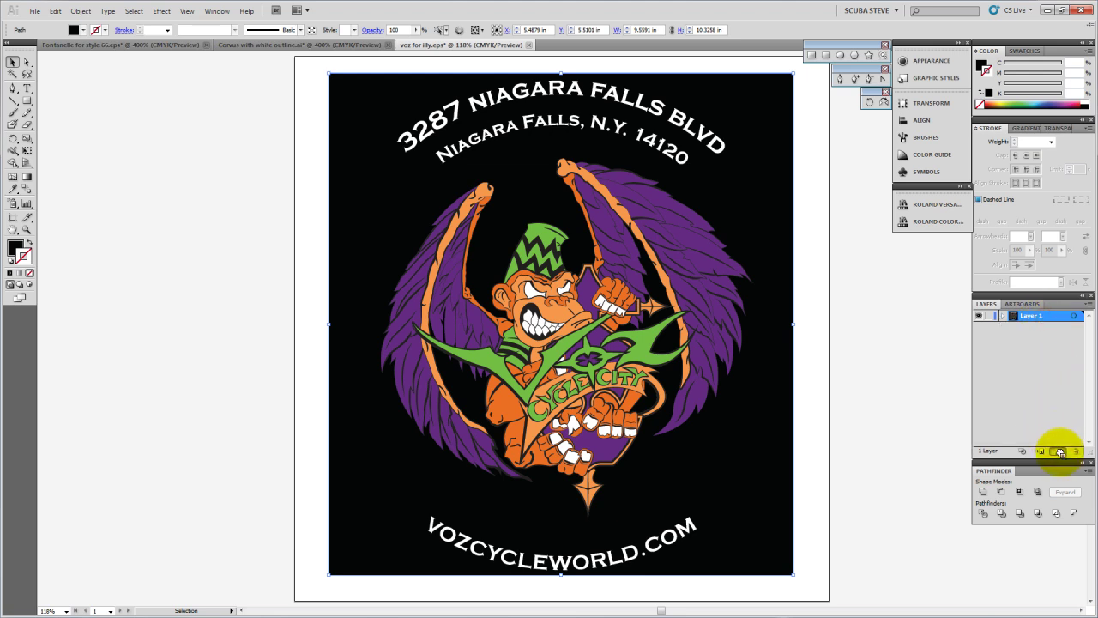
pyautogui.moveTo(1060, 452); pyautogui.dragTo(1059, 450)
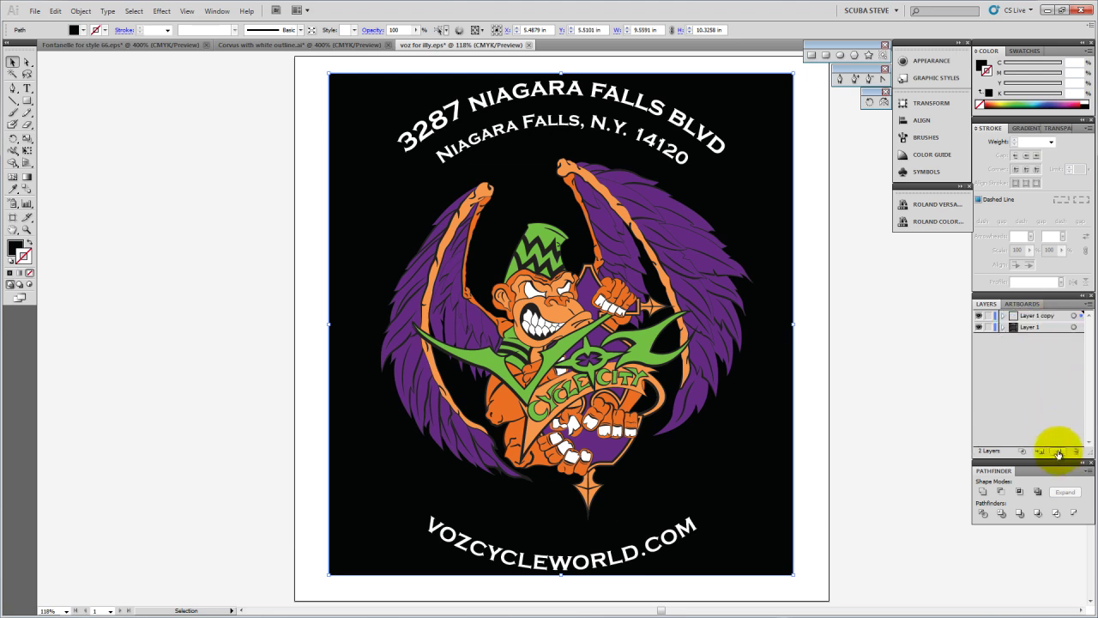
pyautogui.click(989, 327)
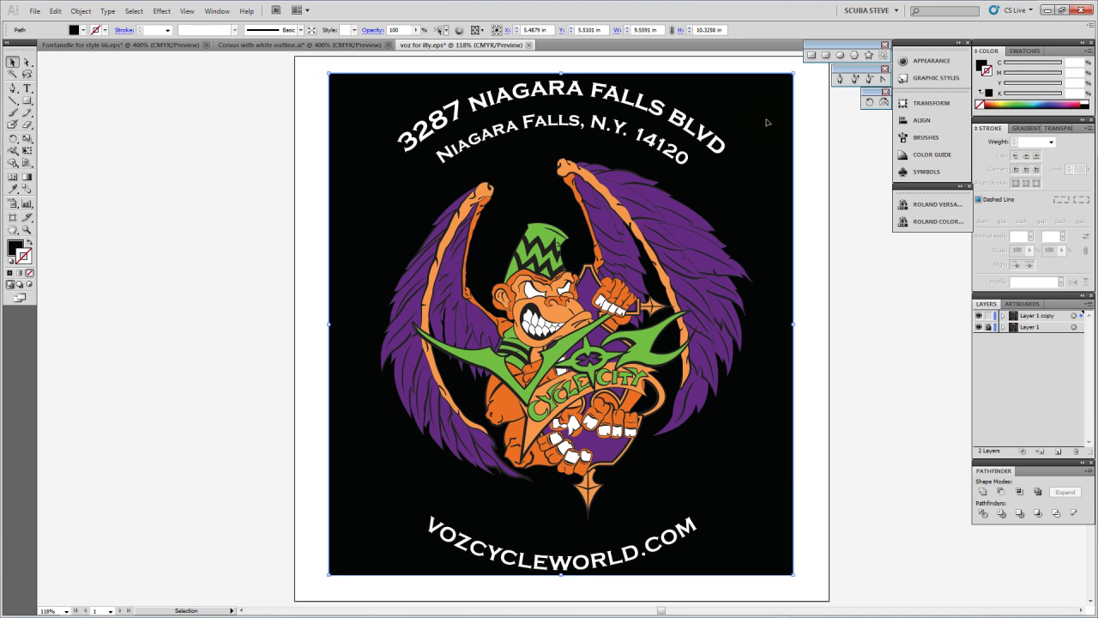
pyautogui.click(767, 122)
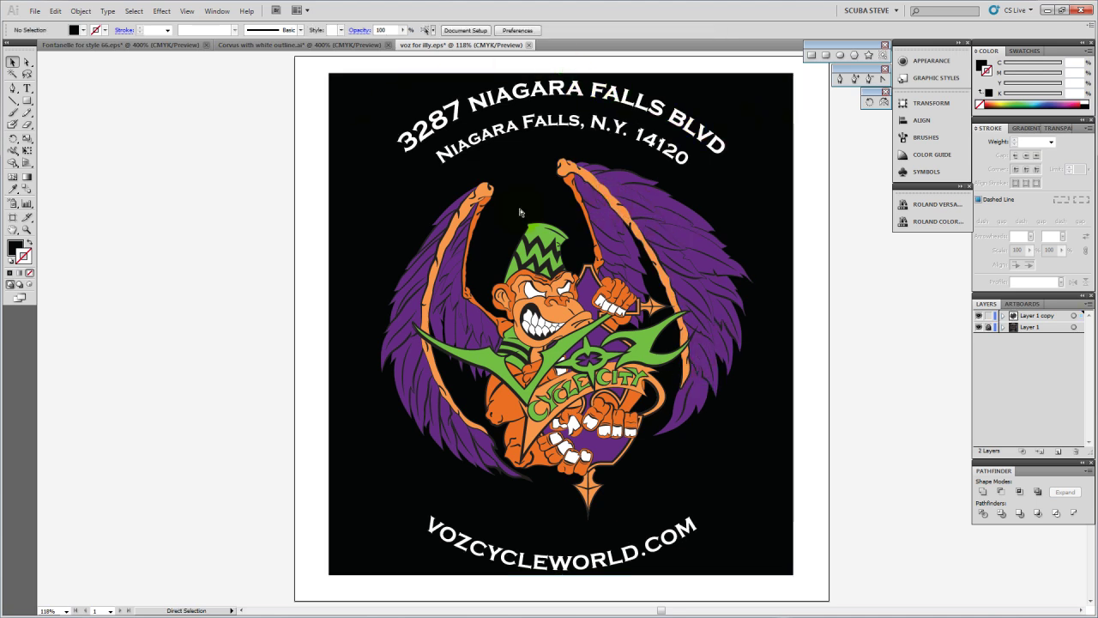
pyautogui.hotkey('ctrl', 'a')
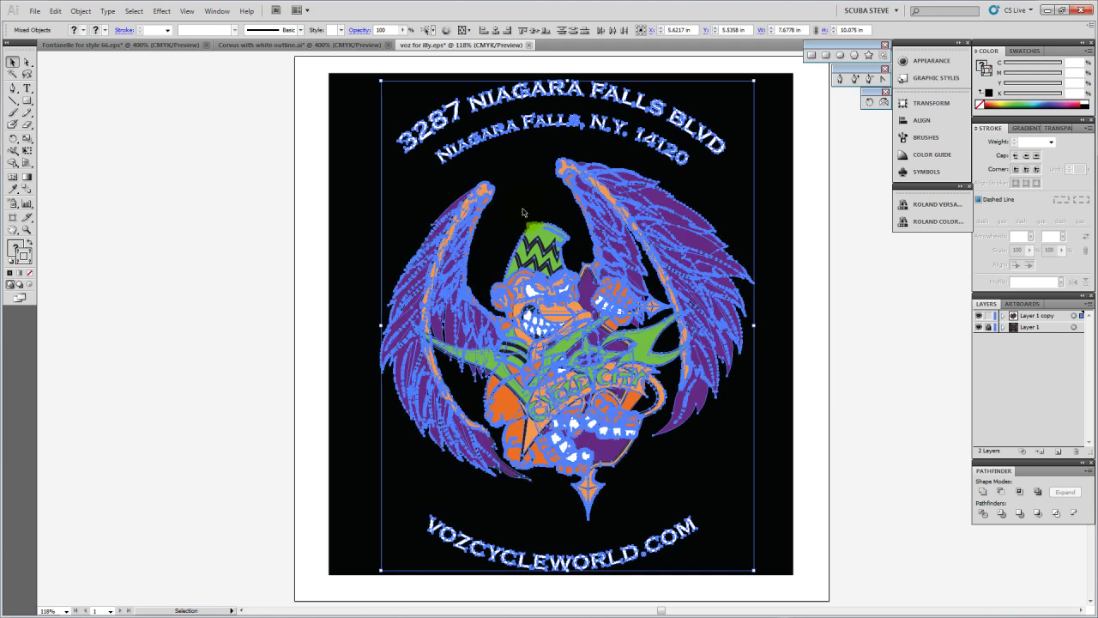
pyautogui.press('a')
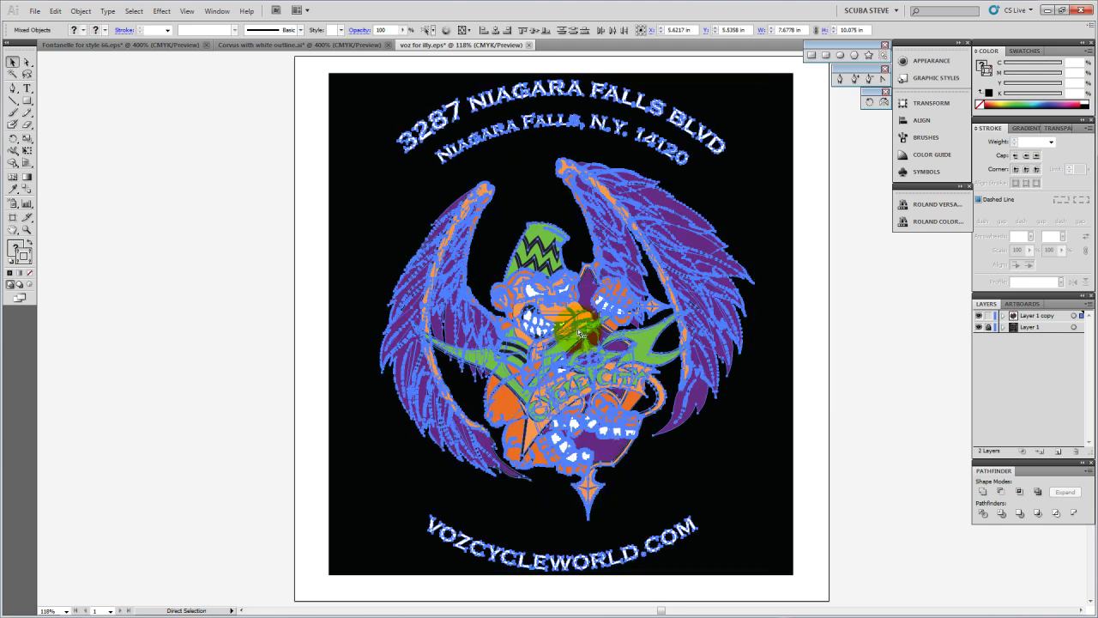
pyautogui.press('v')
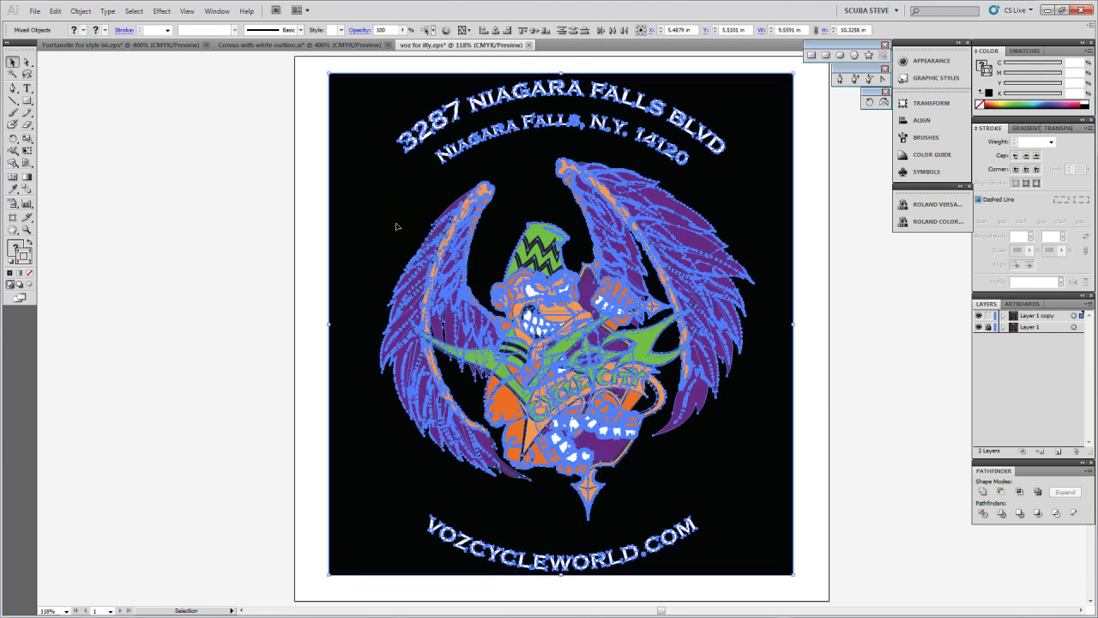
pyautogui.click(141, 95)
pyautogui.click(352, 117)
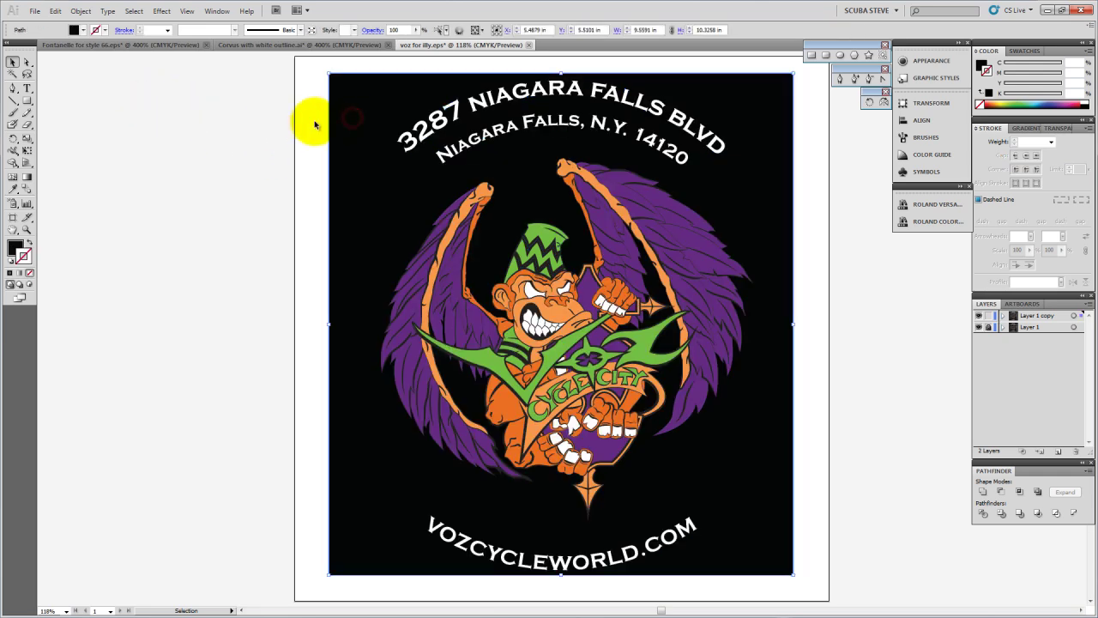
pyautogui.click(307, 121)
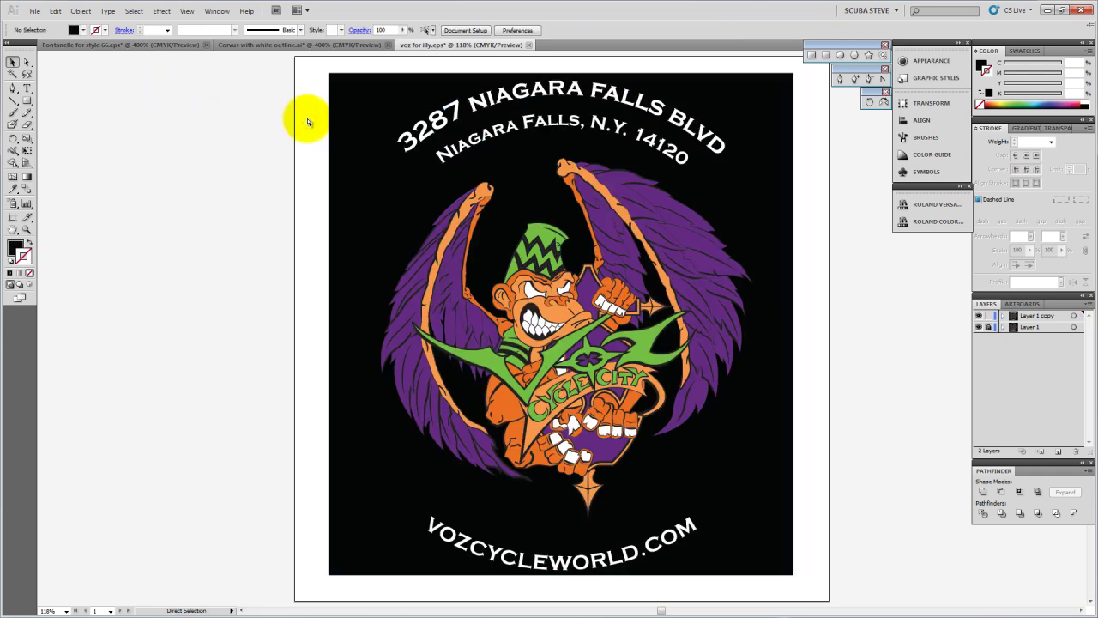
pyautogui.hotkey('ctrl', 'a')
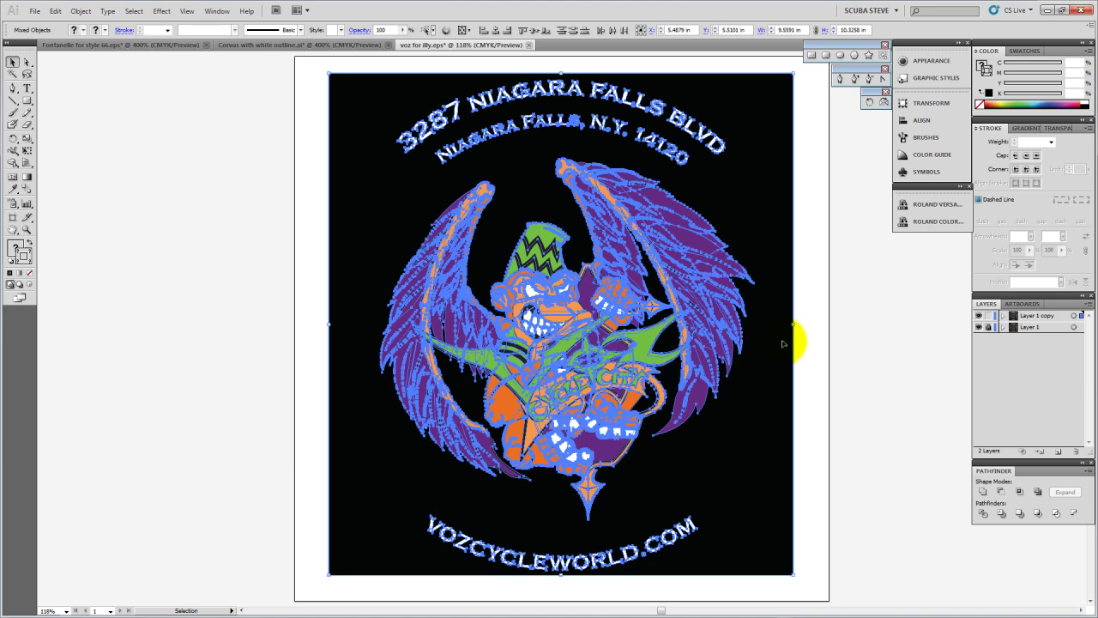
pyautogui.click(235, 166)
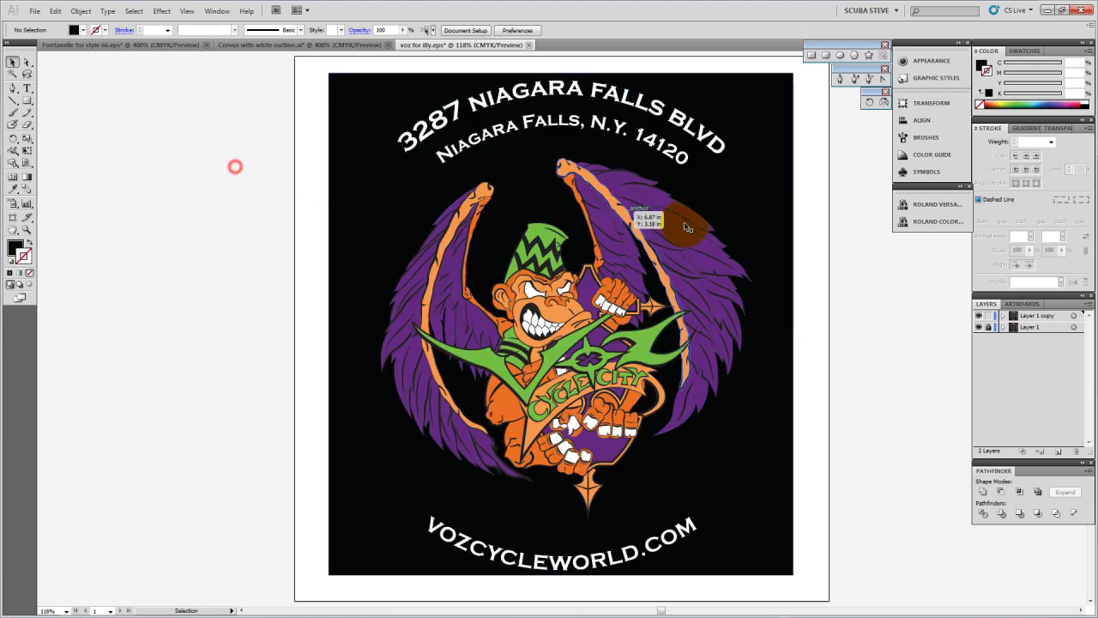
# Delete the black background rectangle from Layer 1 copy and unite all the remaining artwork on that layer
pyautogui.click(735, 185)
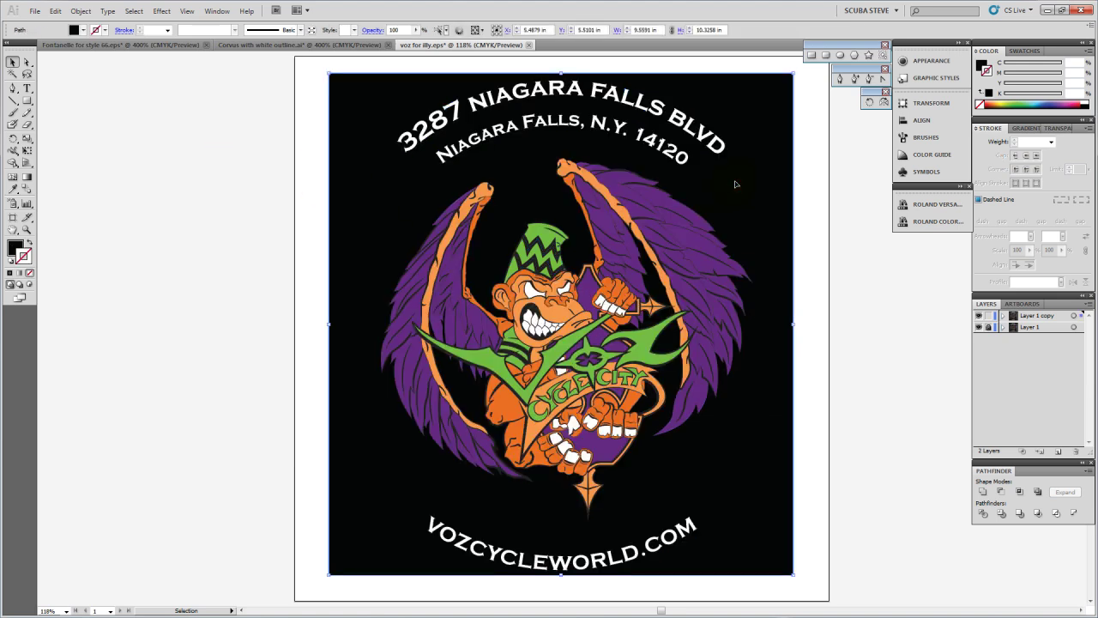
pyautogui.hotkey('ctrl', 'shift', 'a')
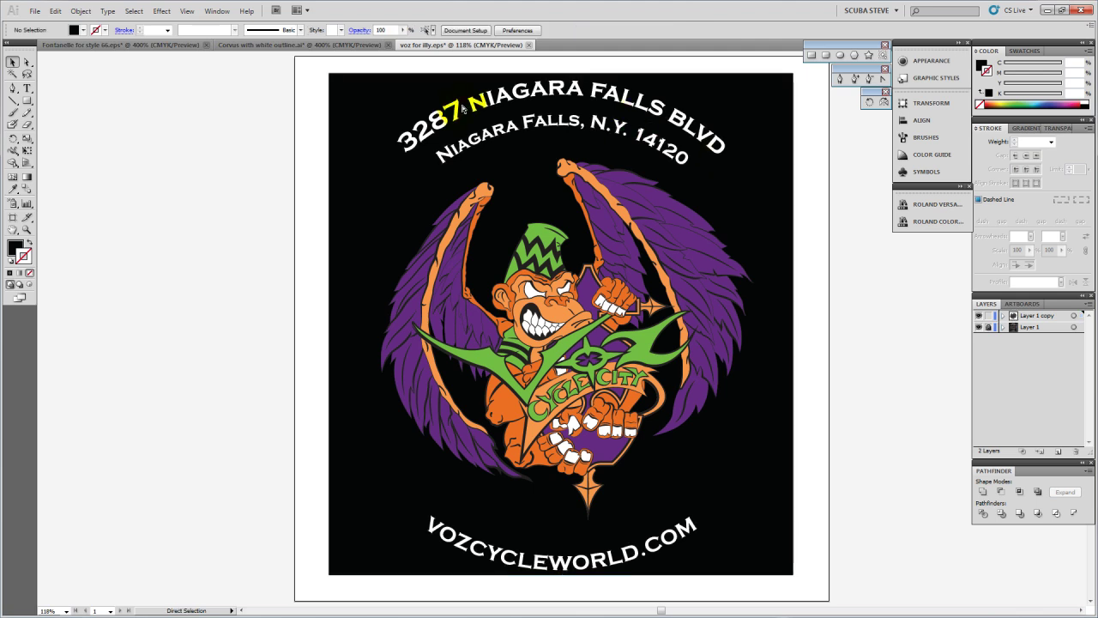
pyautogui.hotkey('ctrl', 'a')
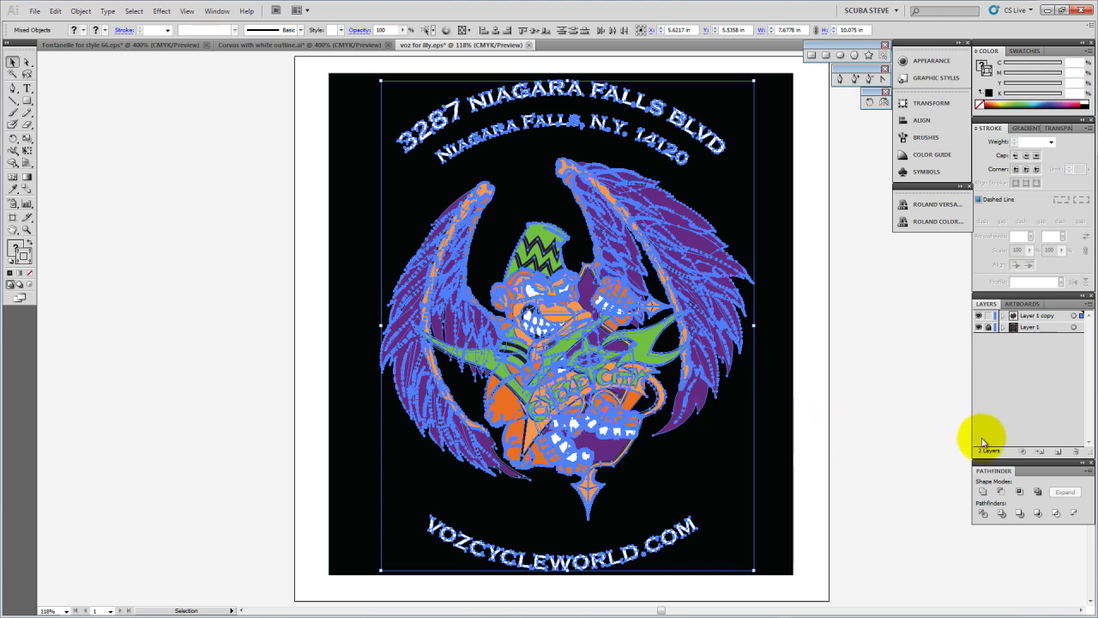
pyautogui.click(983, 493)
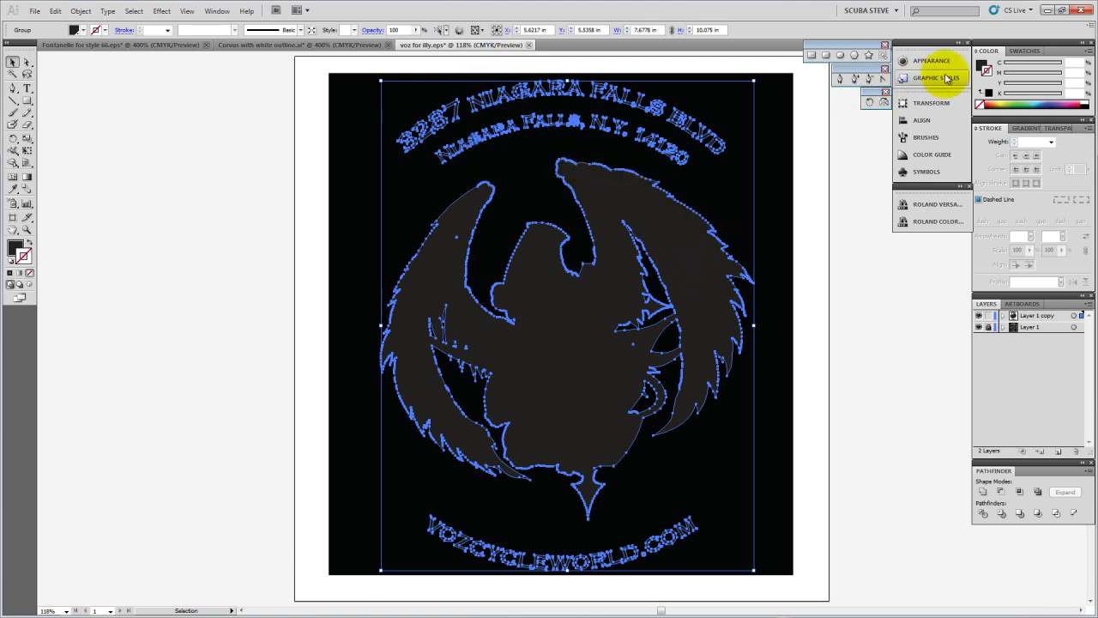
# Remove the united silhouette's fill and give it a 0.25 pt stroke in the Roland VersaWorks CutContour swatch
pyautogui.click(983, 67)
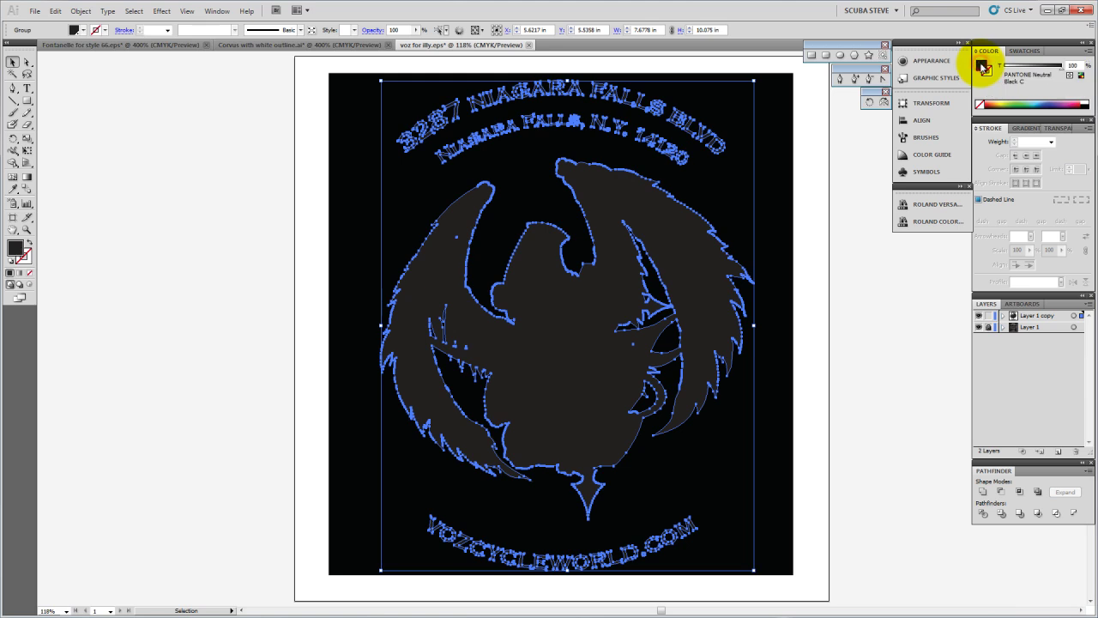
pyautogui.click(982, 104)
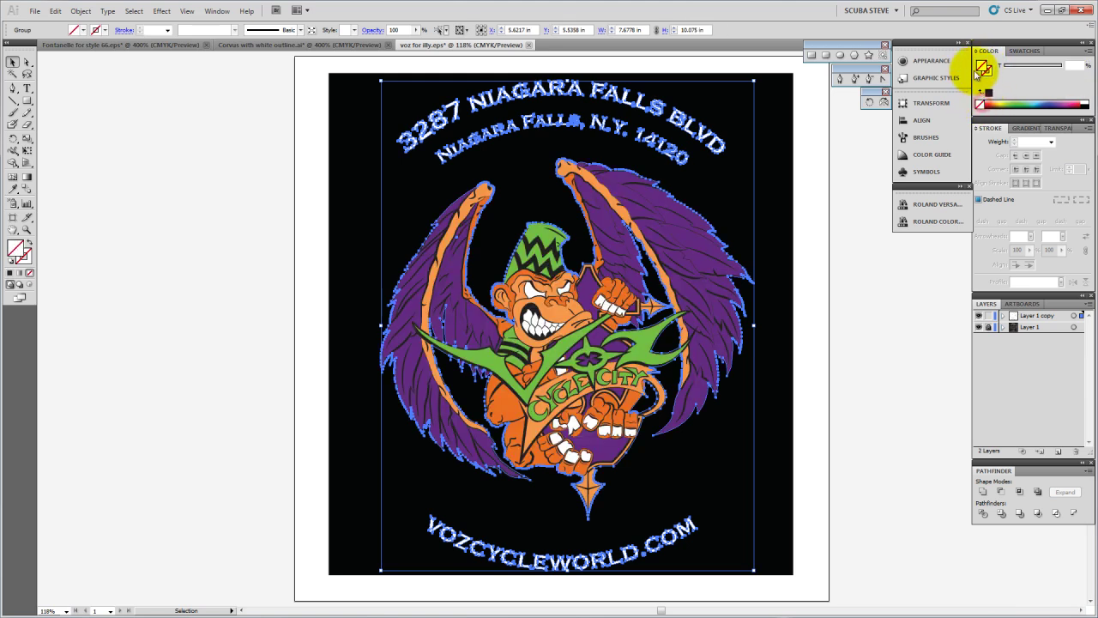
pyautogui.click(937, 204)
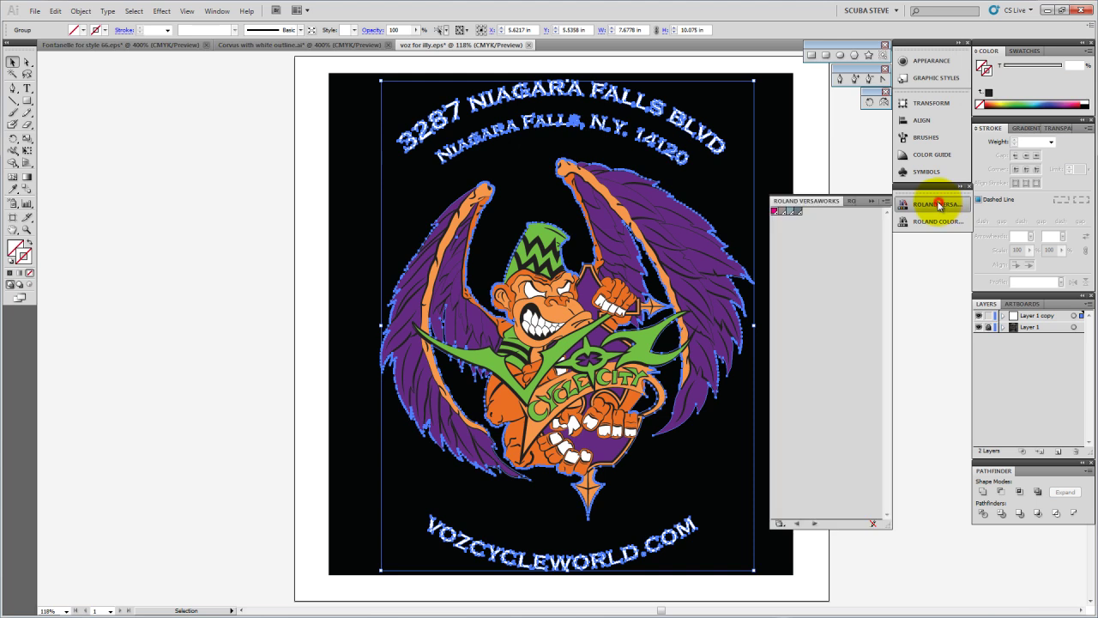
pyautogui.click(775, 211)
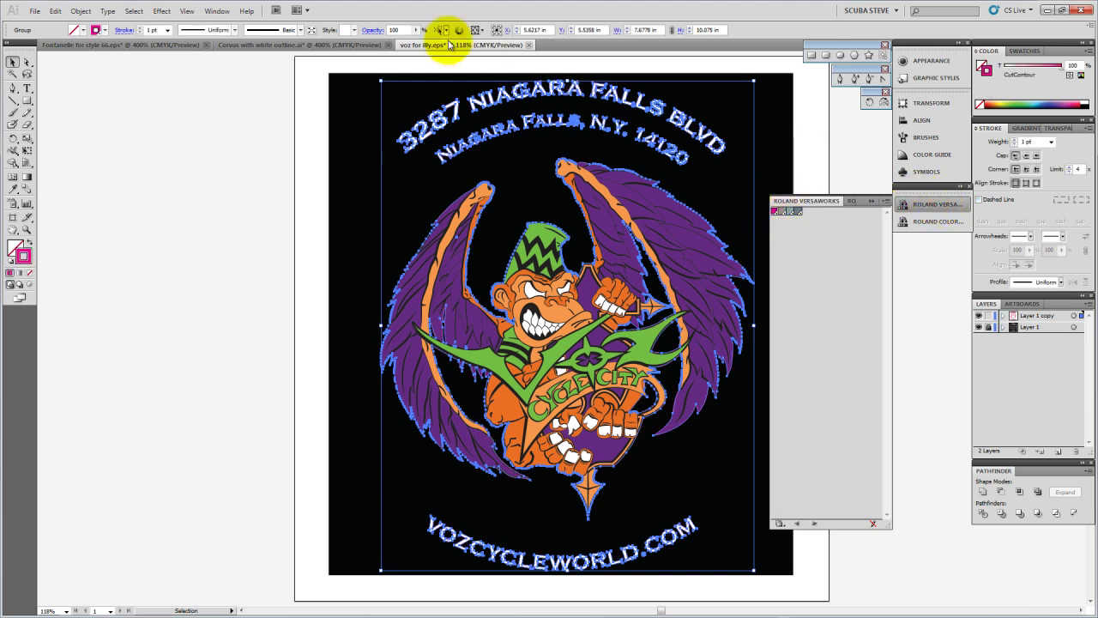
pyautogui.click(169, 32)
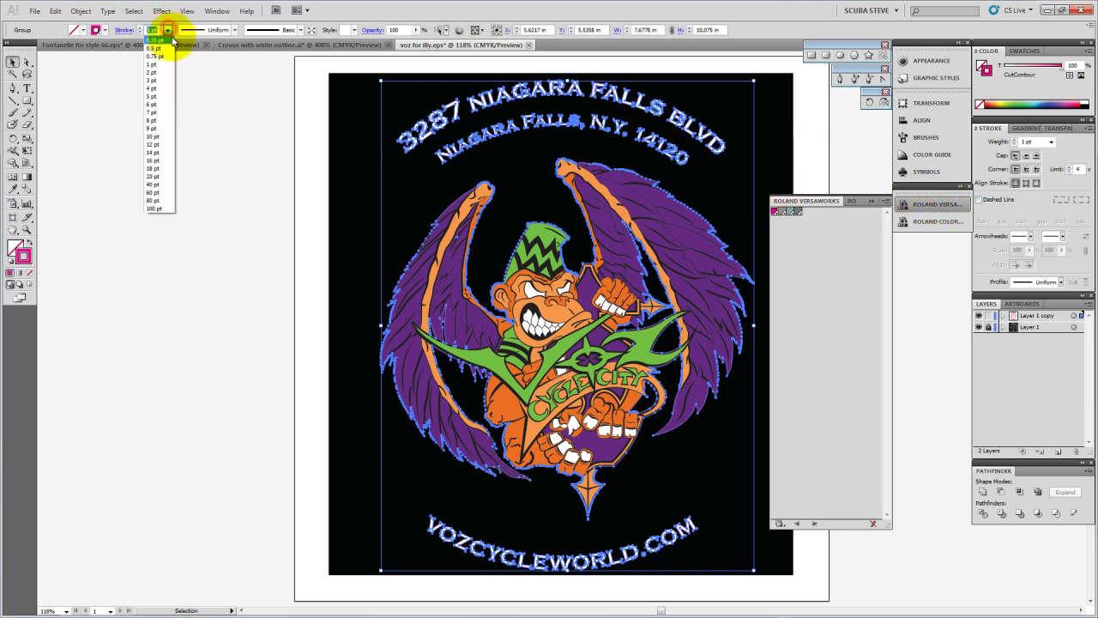
pyautogui.click(168, 39)
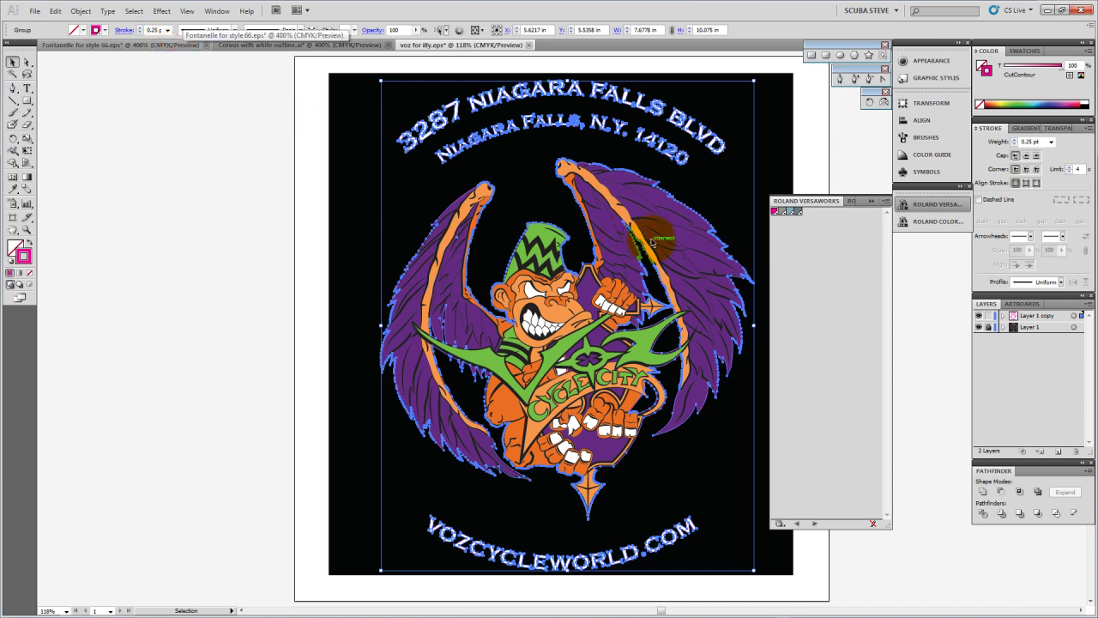
pyautogui.click(871, 202)
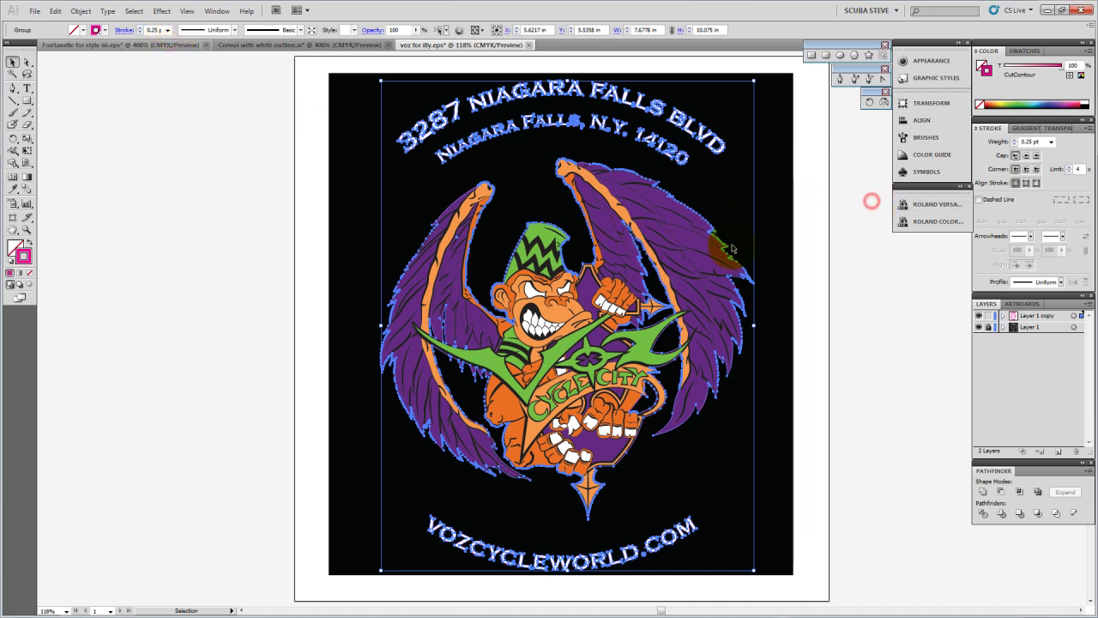
# Examine the cut outline around the monkey and the wings at 400% magnification
pyautogui.hotkey('ctrl', 'shift', 'a')
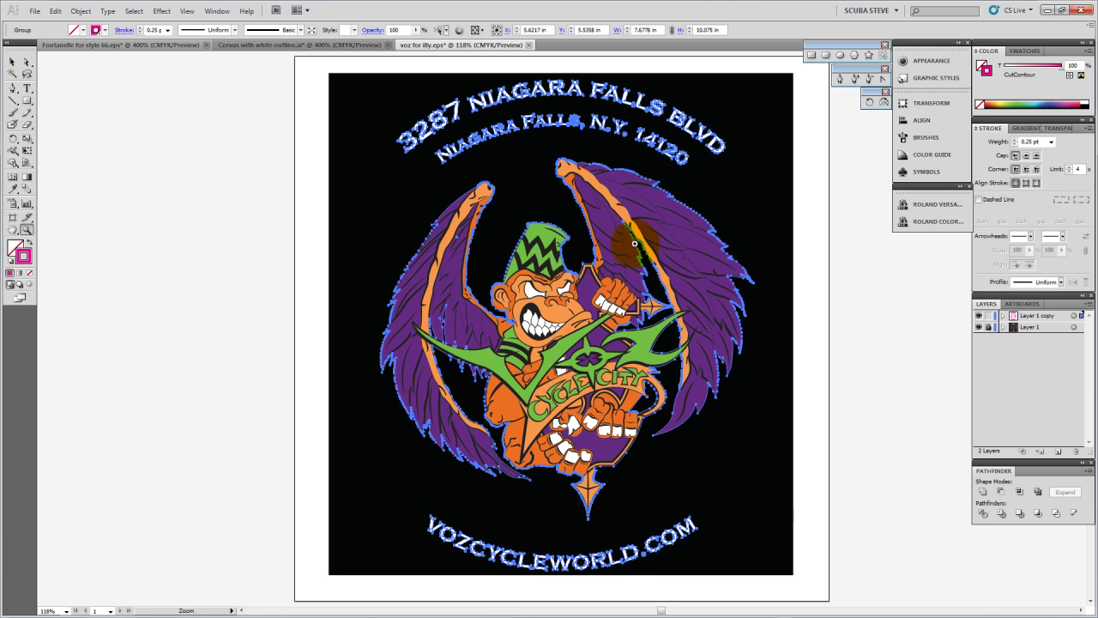
pyautogui.scroll(1, 643, 257)
pyautogui.press('z')
pyautogui.click(642, 268)
pyautogui.click(642, 268)
pyautogui.click(642, 268)
pyautogui.click(642, 268)
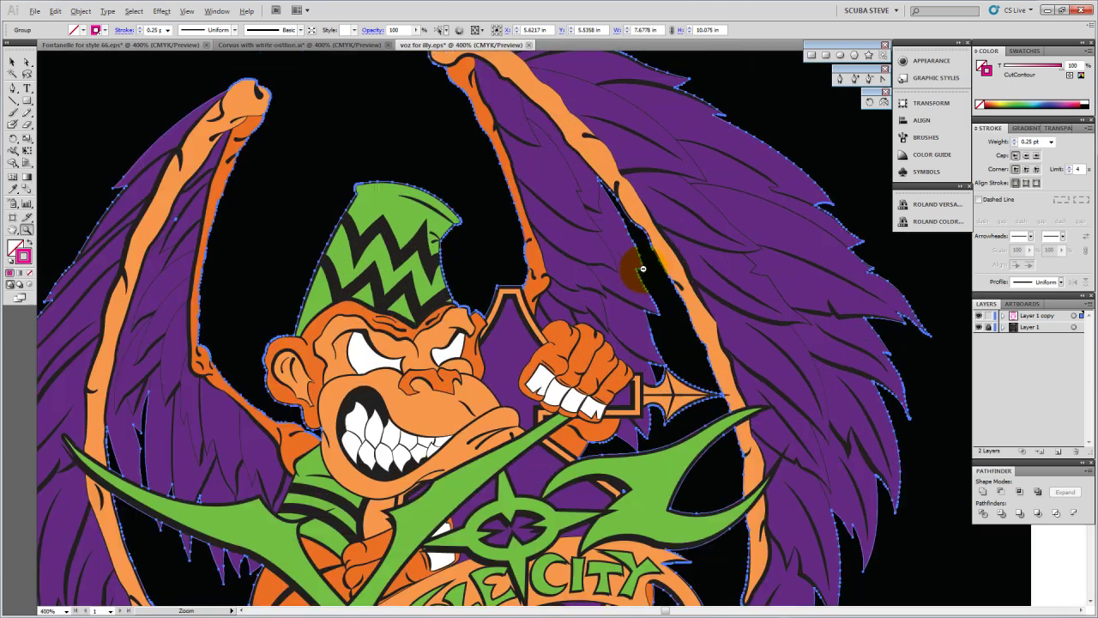
# Examine the cut outline along the wing, the shield's arrow tip and the fist at 2400% magnification
pyautogui.click(642, 268)
pyautogui.click(641, 268)
pyautogui.click(642, 268)
pyautogui.click(646, 271)
pyautogui.click(647, 270)
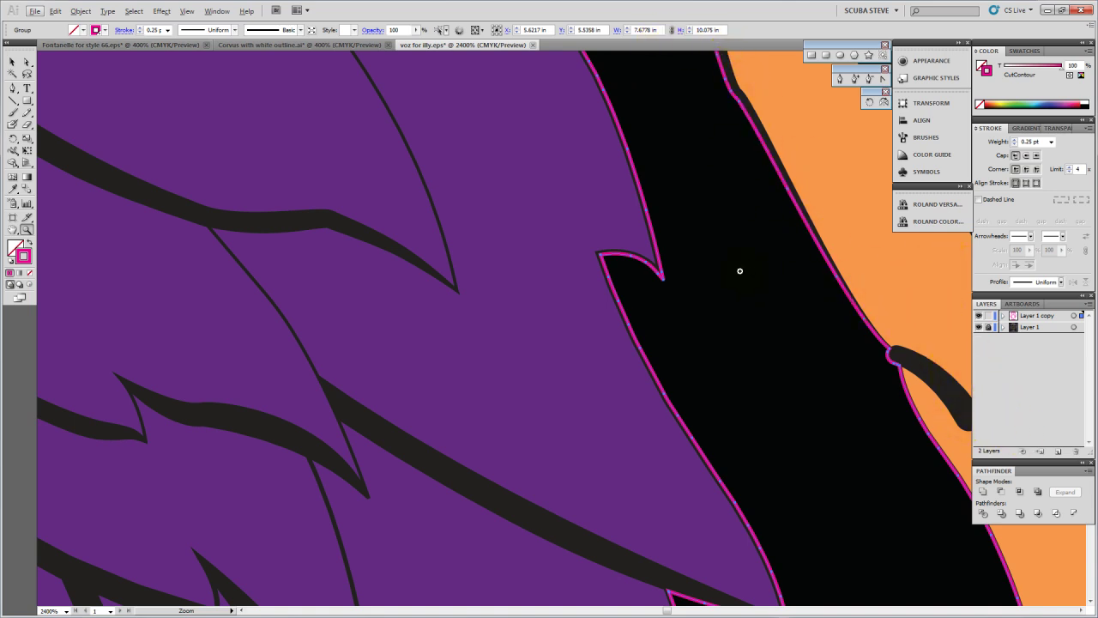
pyautogui.moveTo(741, 315); pyautogui.dragTo(615, 107)
pyautogui.moveTo(818, 459); pyautogui.dragTo(592, 156)
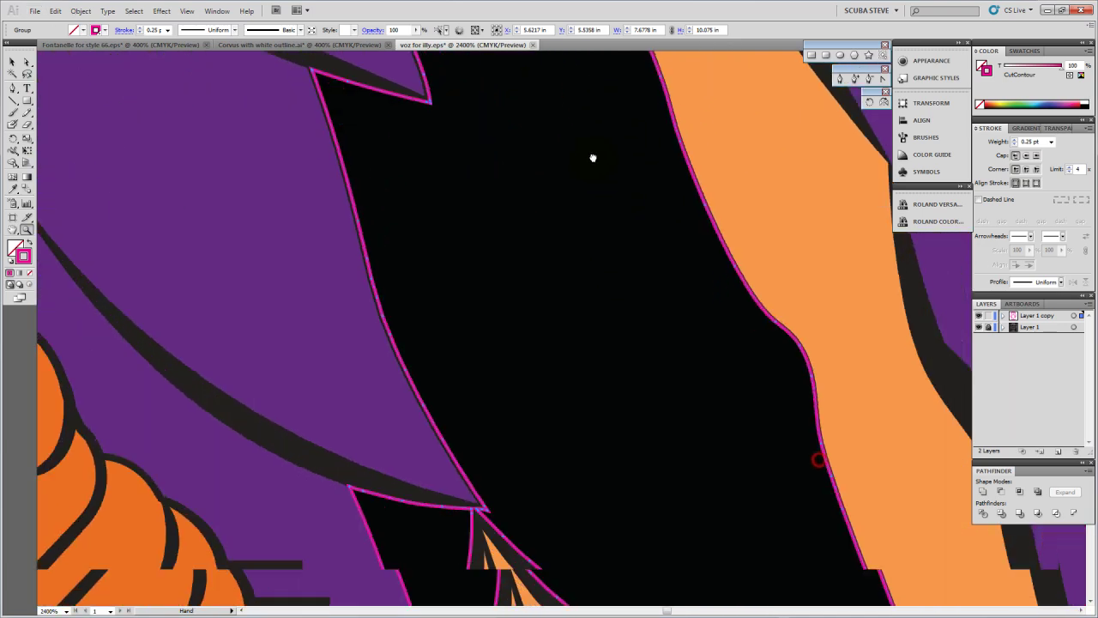
pyautogui.moveTo(700, 380); pyautogui.dragTo(595, 147)
pyautogui.moveTo(689, 352); pyautogui.dragTo(560, 158)
pyautogui.moveTo(657, 341); pyautogui.dragTo(679, 193)
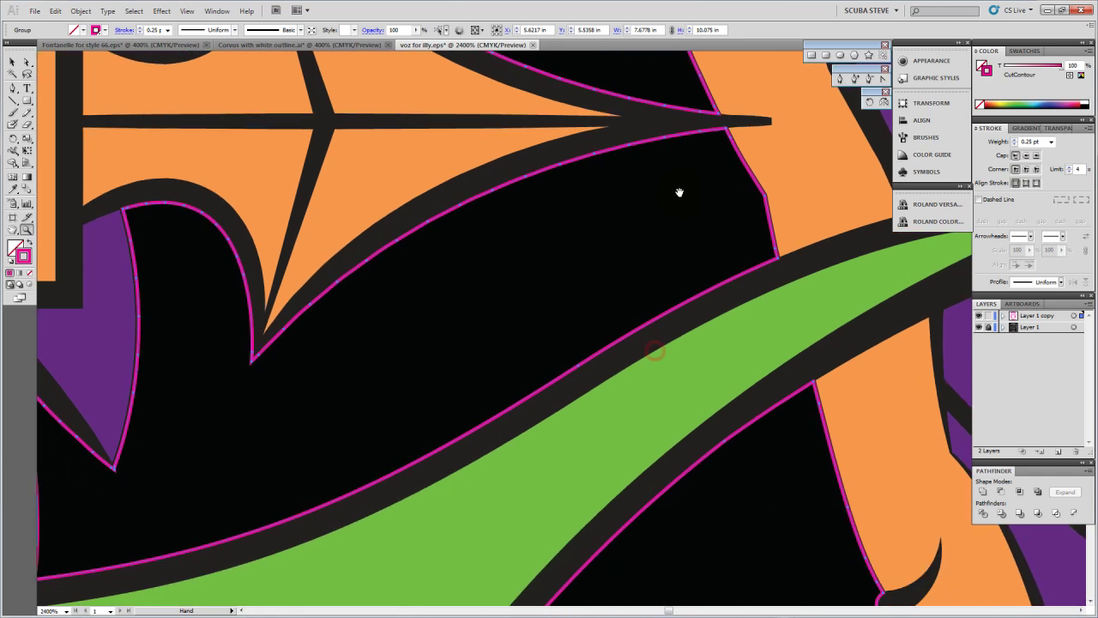
pyautogui.moveTo(614, 286); pyautogui.dragTo(695, 201)
pyautogui.moveTo(549, 273); pyautogui.dragTo(669, 248)
pyautogui.moveTo(346, 252); pyautogui.dragTo(454, 220)
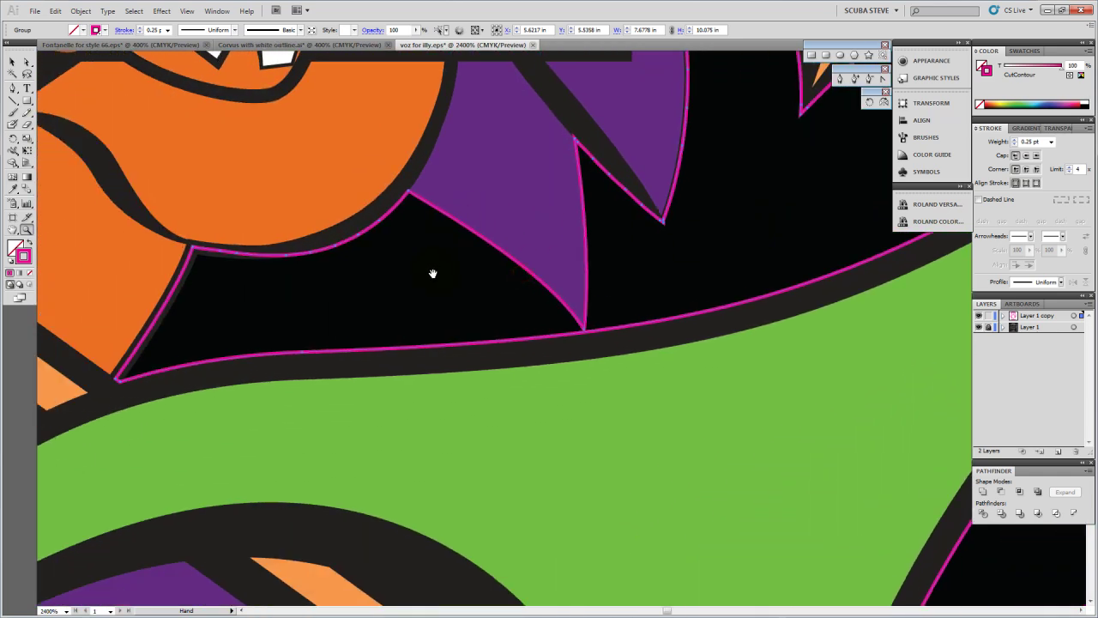
pyautogui.moveTo(433, 274); pyautogui.dragTo(517, 246)
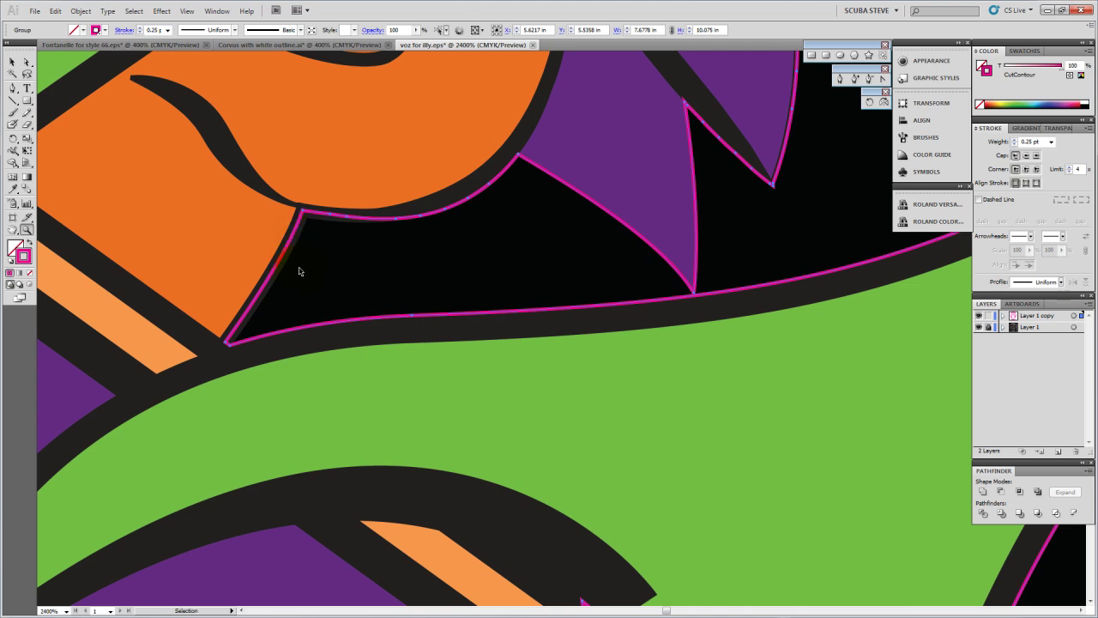
# Undo the edits on Layer 1 copy back to before the black background rectangle was deleted
pyautogui.hotkey('ctrl', '0')
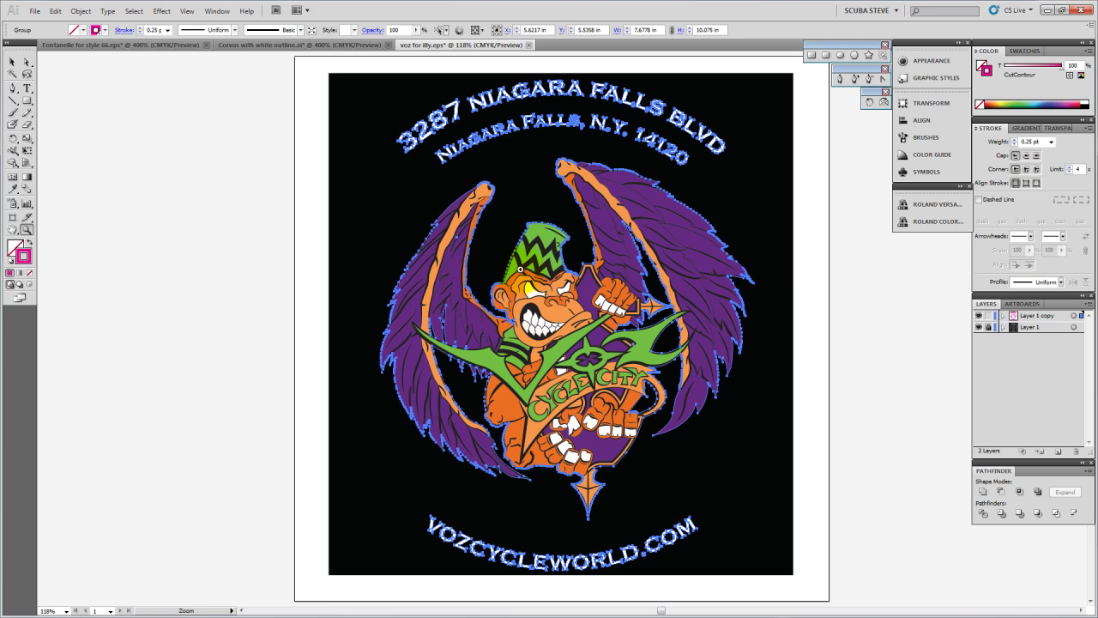
pyautogui.press('ctrl')
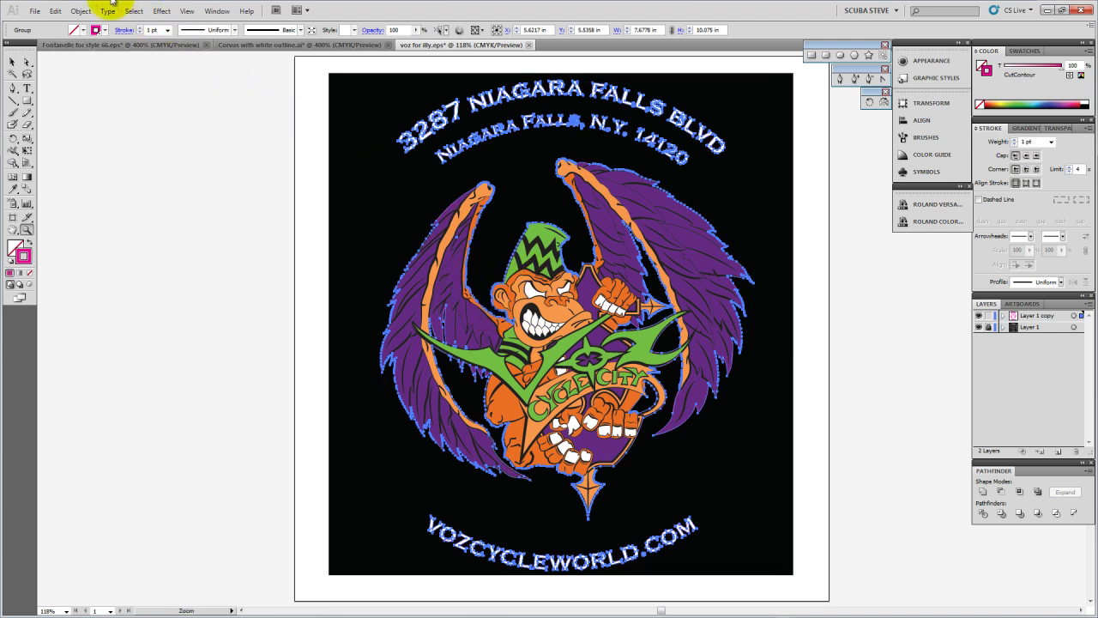
pyautogui.click(59, 12)
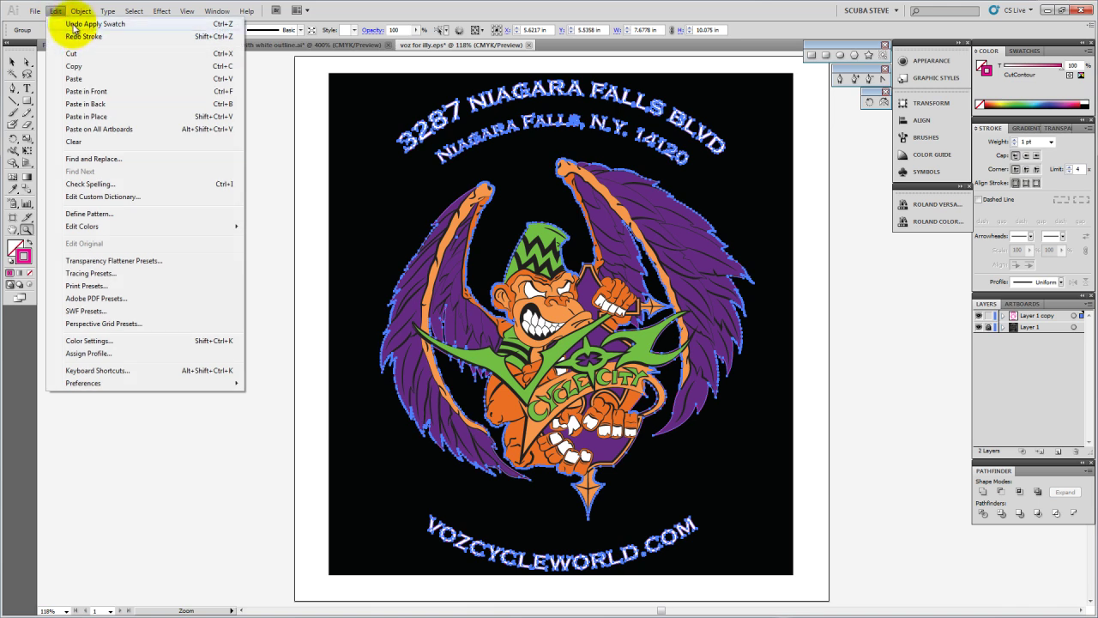
pyautogui.click(65, 24)
pyautogui.click(56, 11)
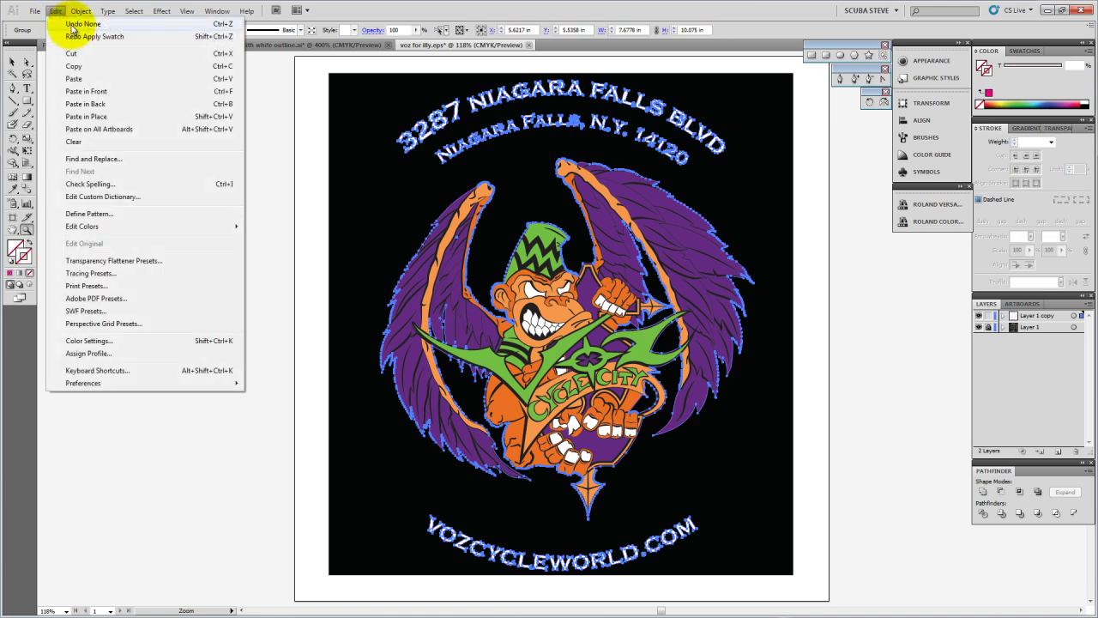
pyautogui.click(73, 26)
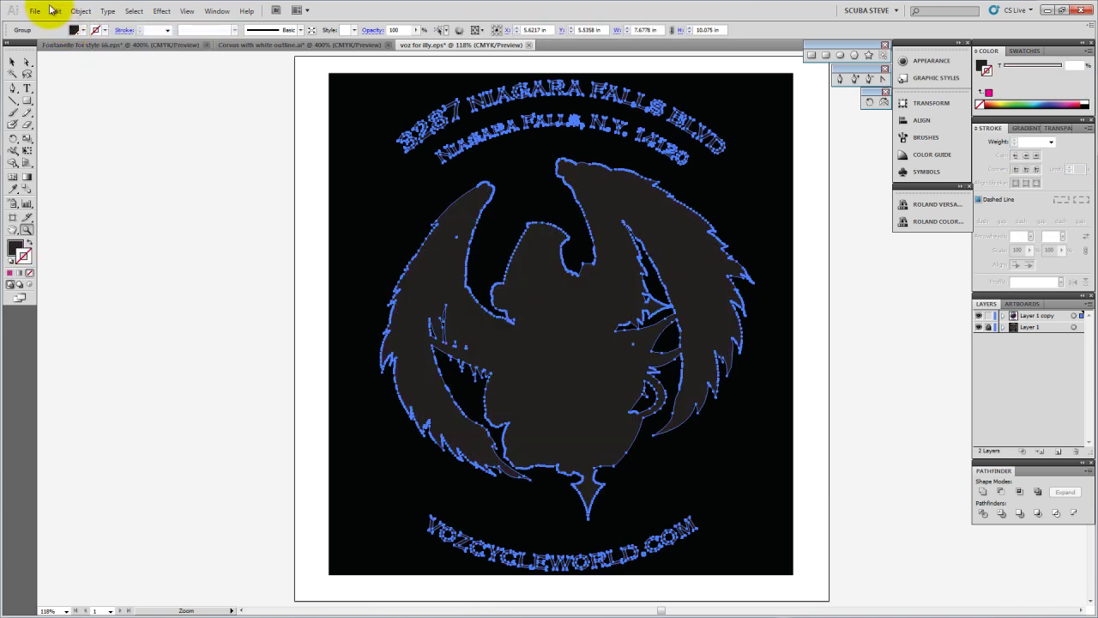
pyautogui.click(54, 11)
pyautogui.click(66, 24)
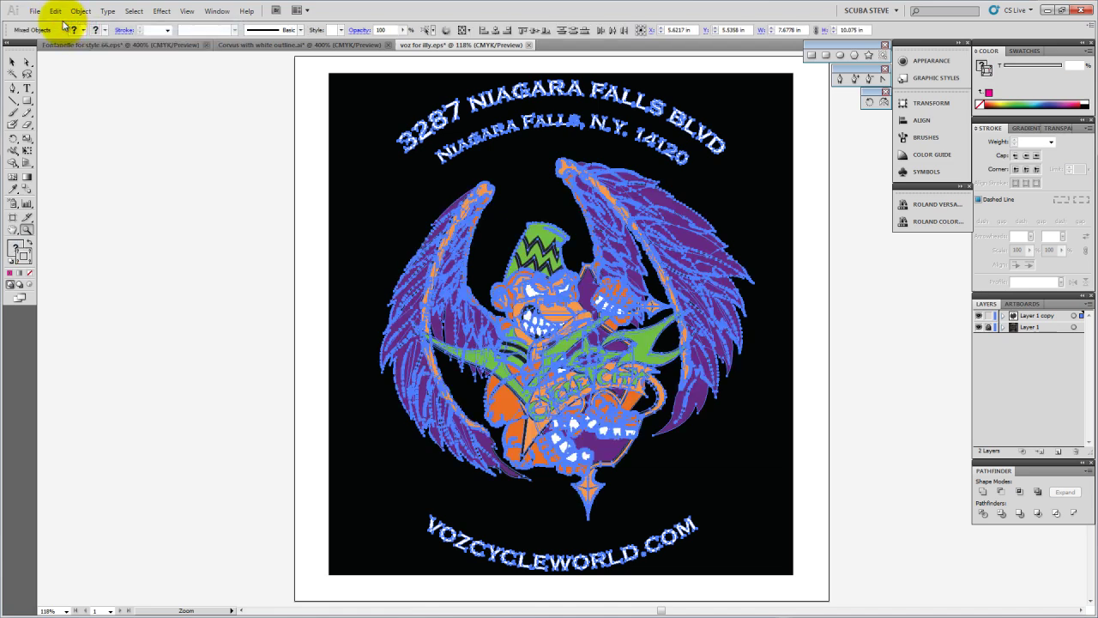
pyautogui.click(55, 11)
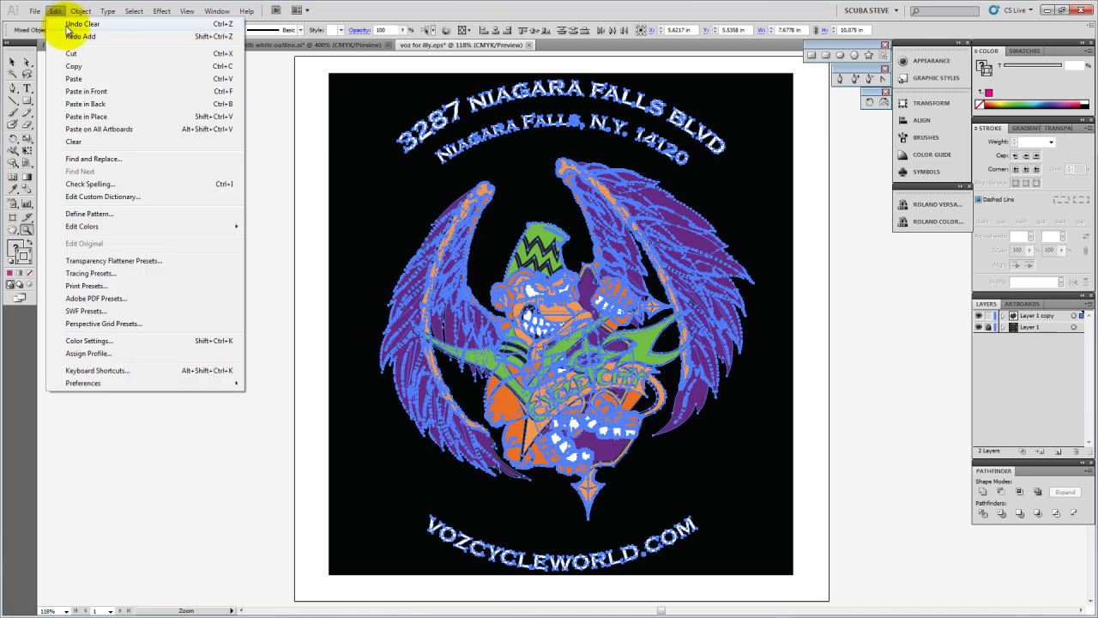
pyautogui.click(67, 25)
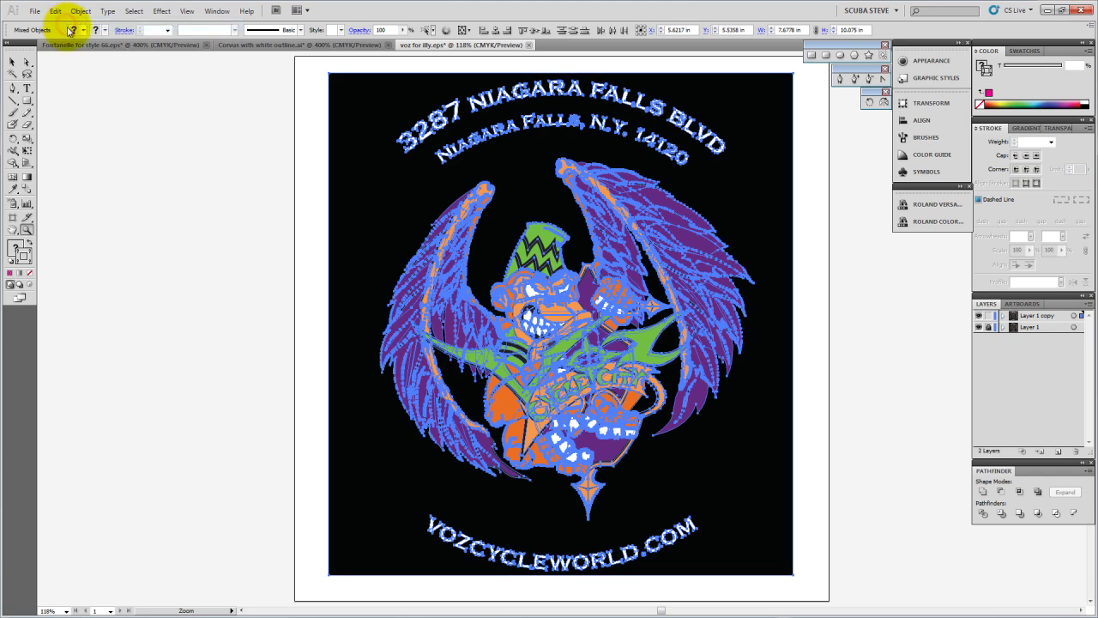
# Delete only the black background rectangle from Layer 1 copy
pyautogui.click(208, 165)
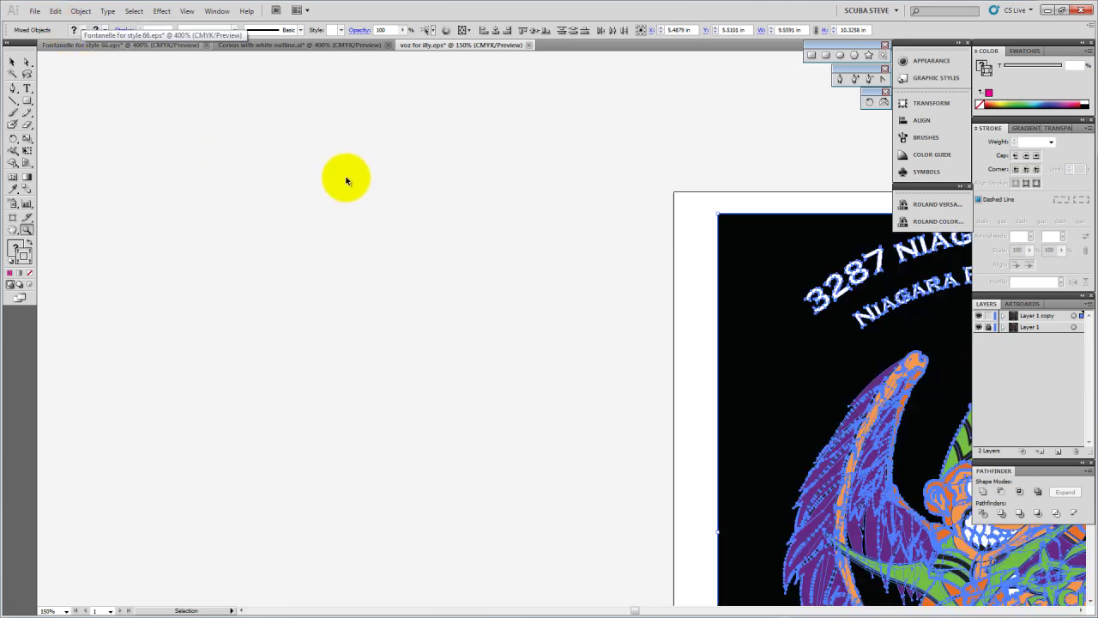
pyautogui.hotkey('ctrl', '0')
pyautogui.click(19, 60)
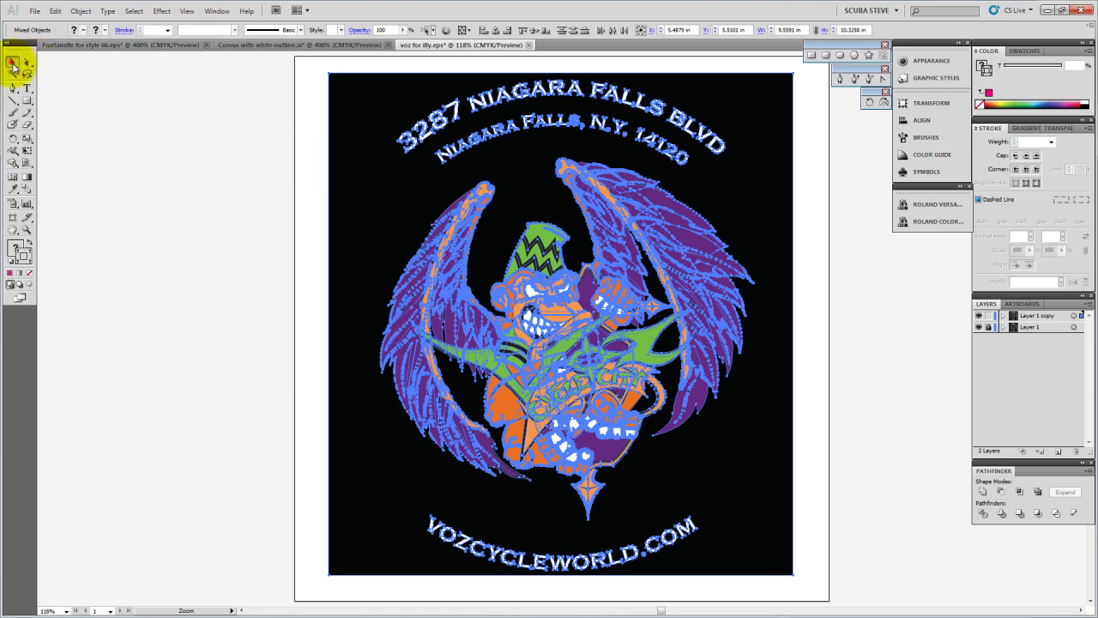
pyautogui.click(226, 219)
pyautogui.click(341, 153)
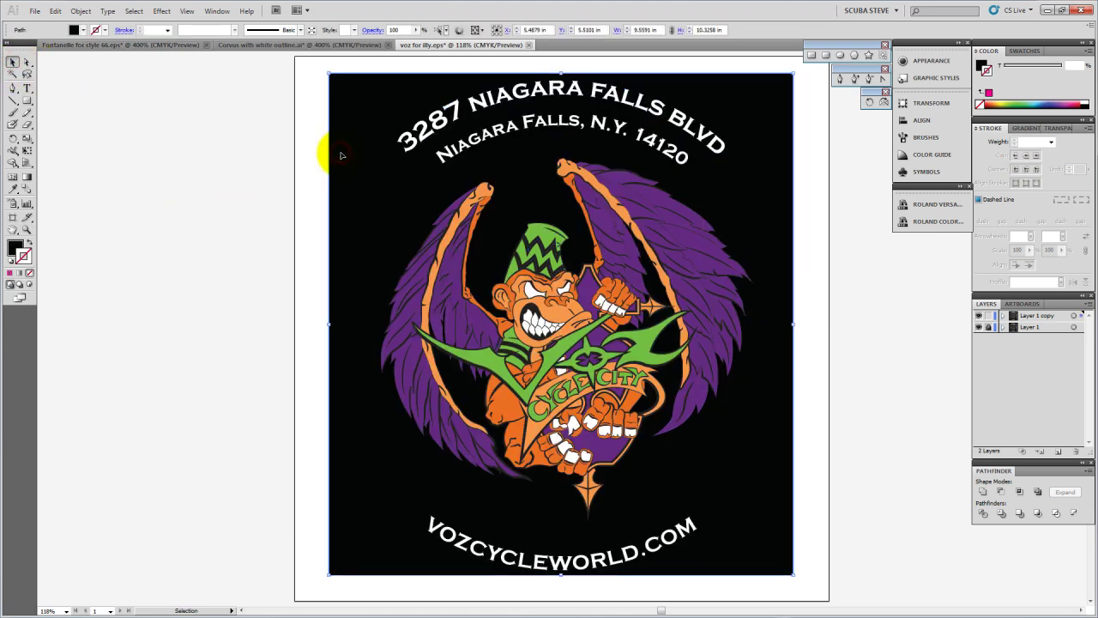
pyautogui.hotkey('ctrl', '2')
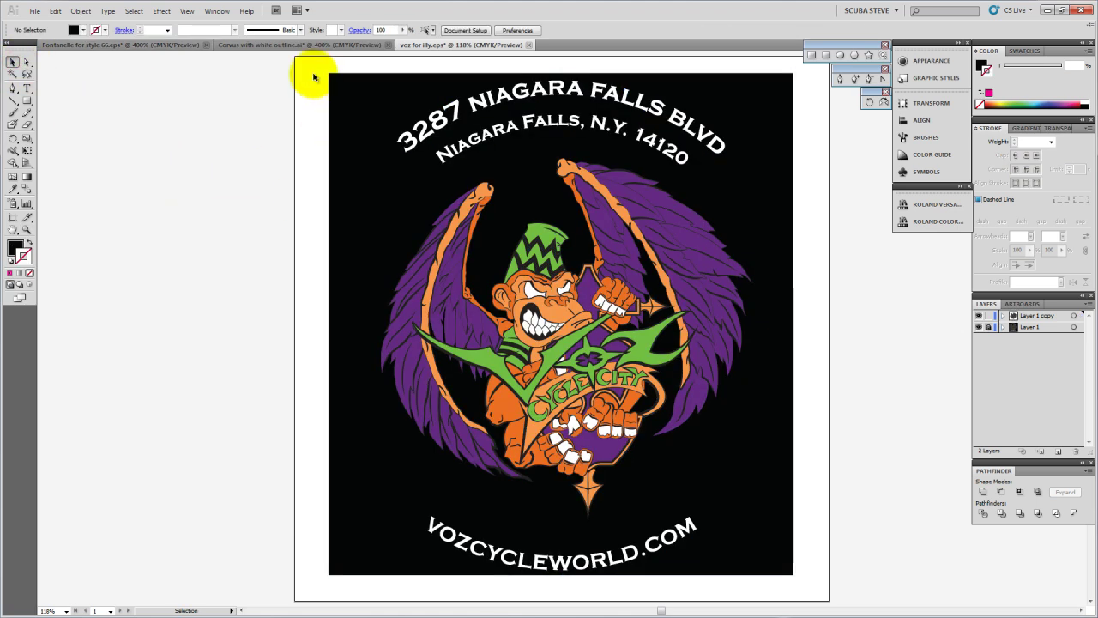
# Expand the fill and stroke of all remaining artwork on Layer 1 copy and unite it into one silhouette
pyautogui.hotkey('ctrl', 'a')
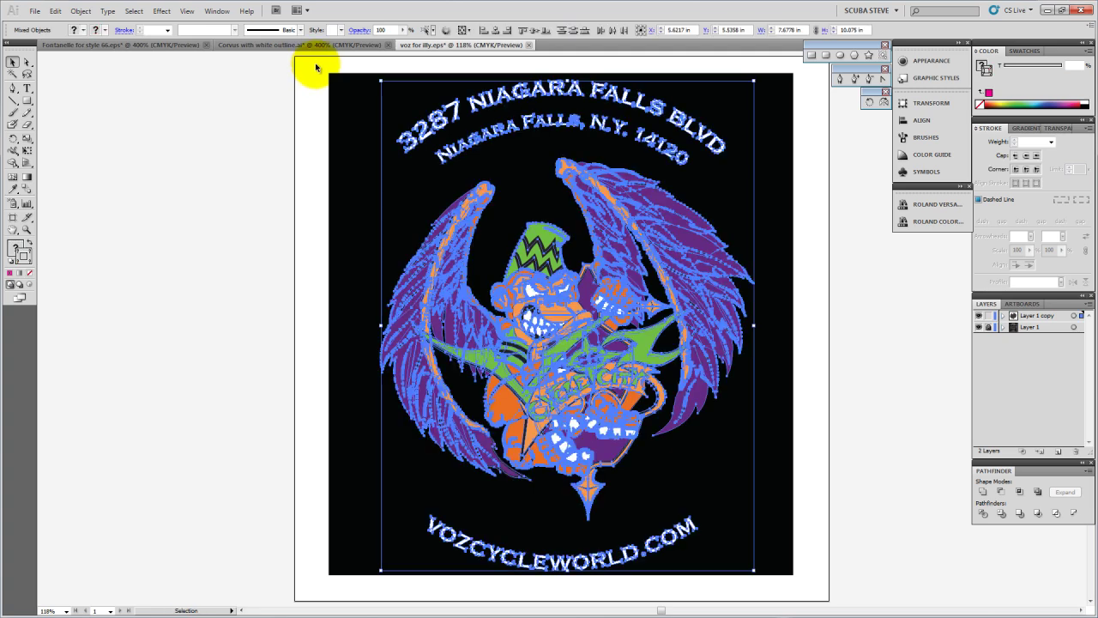
pyautogui.click(82, 11)
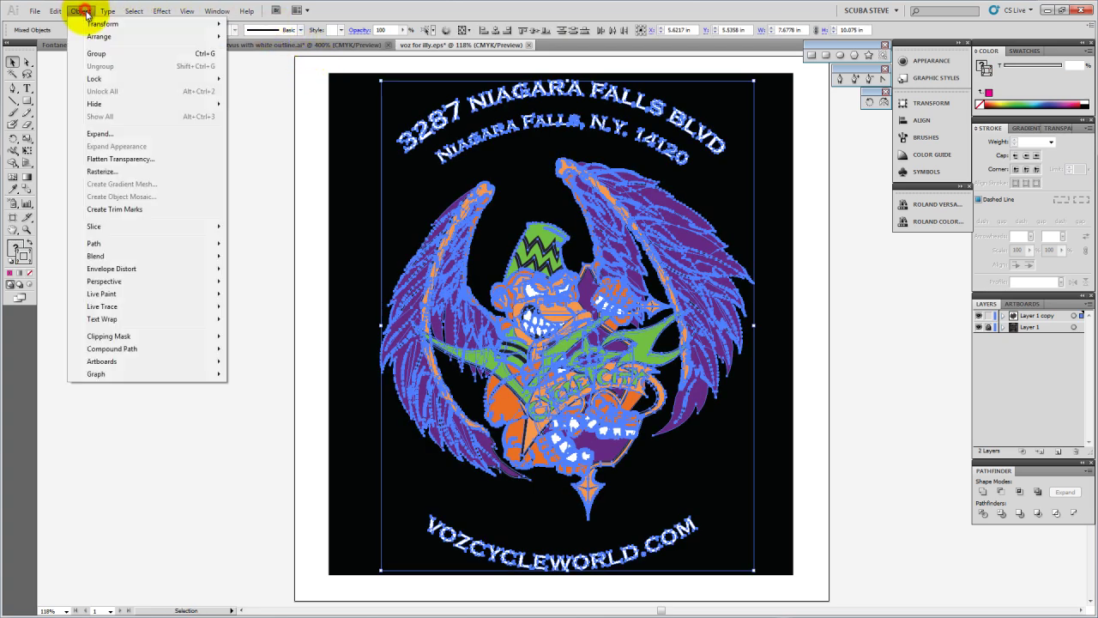
pyautogui.click(119, 135)
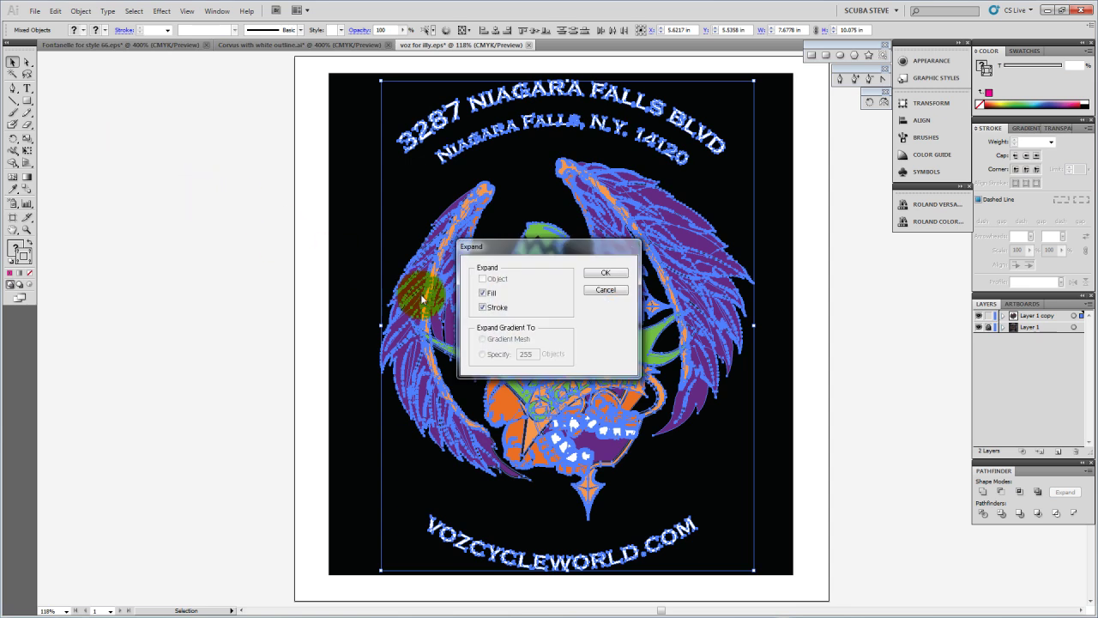
pyautogui.click(606, 272)
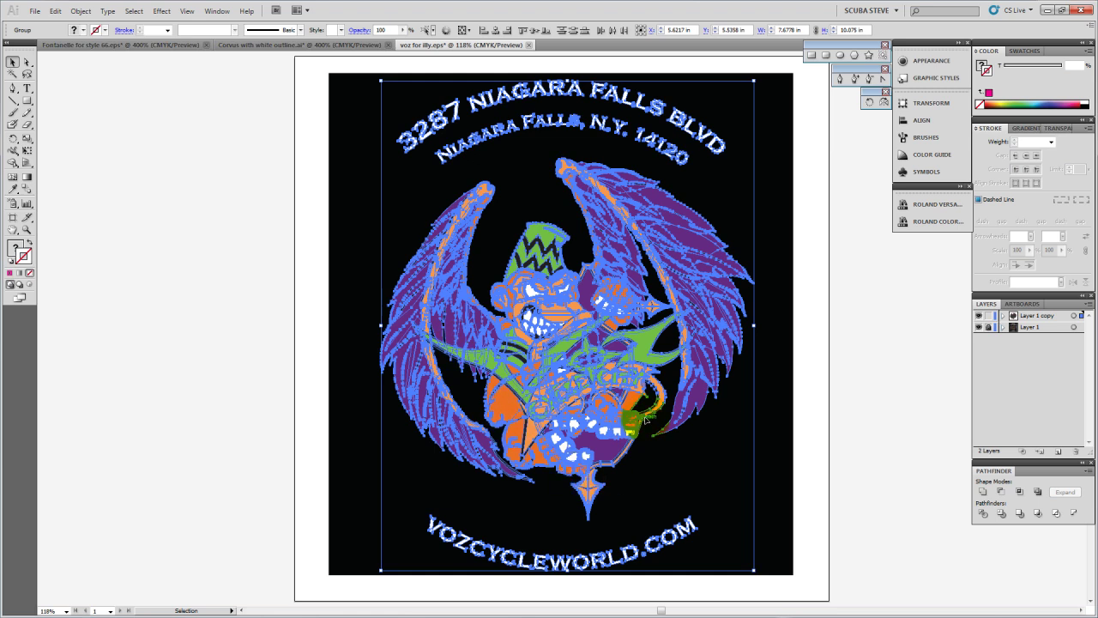
pyautogui.click(984, 494)
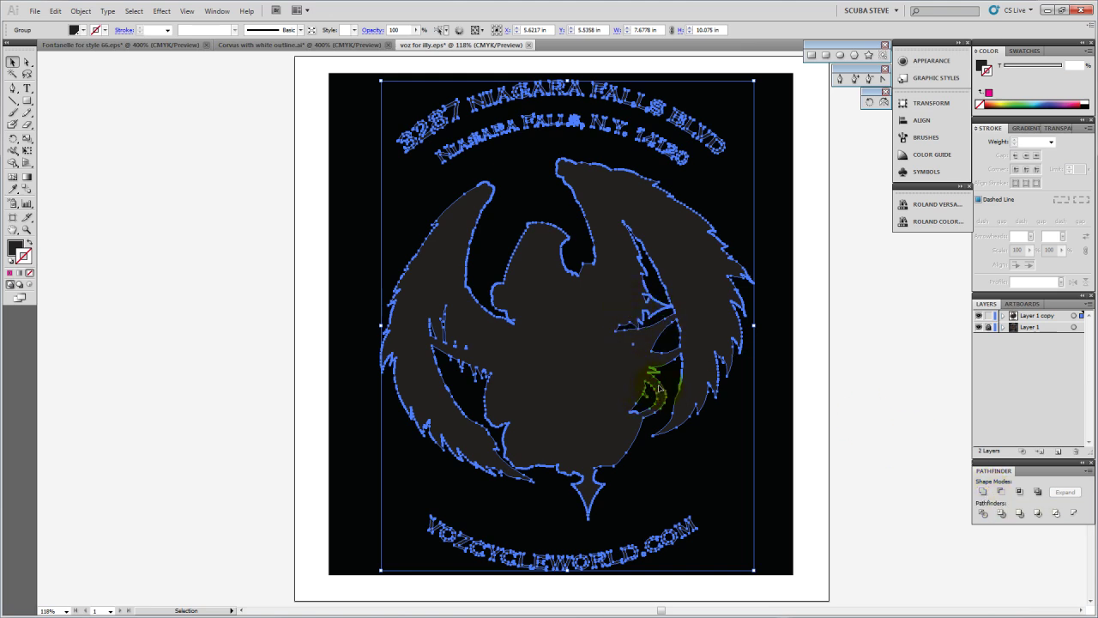
# Remove the expanded silhouette's fill and give it a 0.25 pt stroke in the Roland VersaWorks CutContour swatch
pyautogui.click(982, 65)
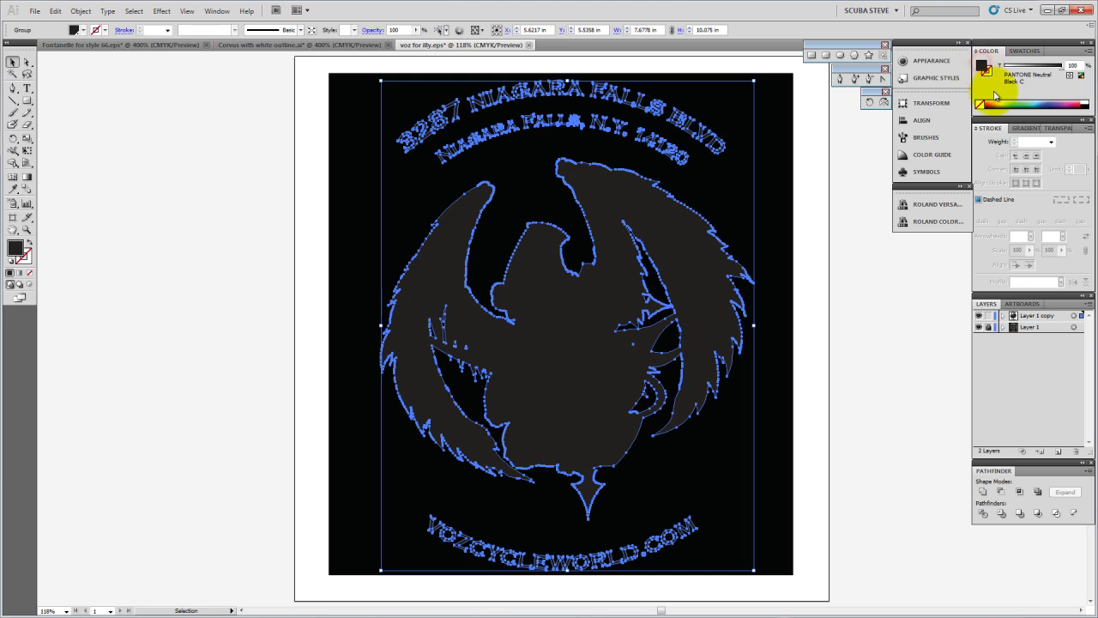
pyautogui.click(980, 105)
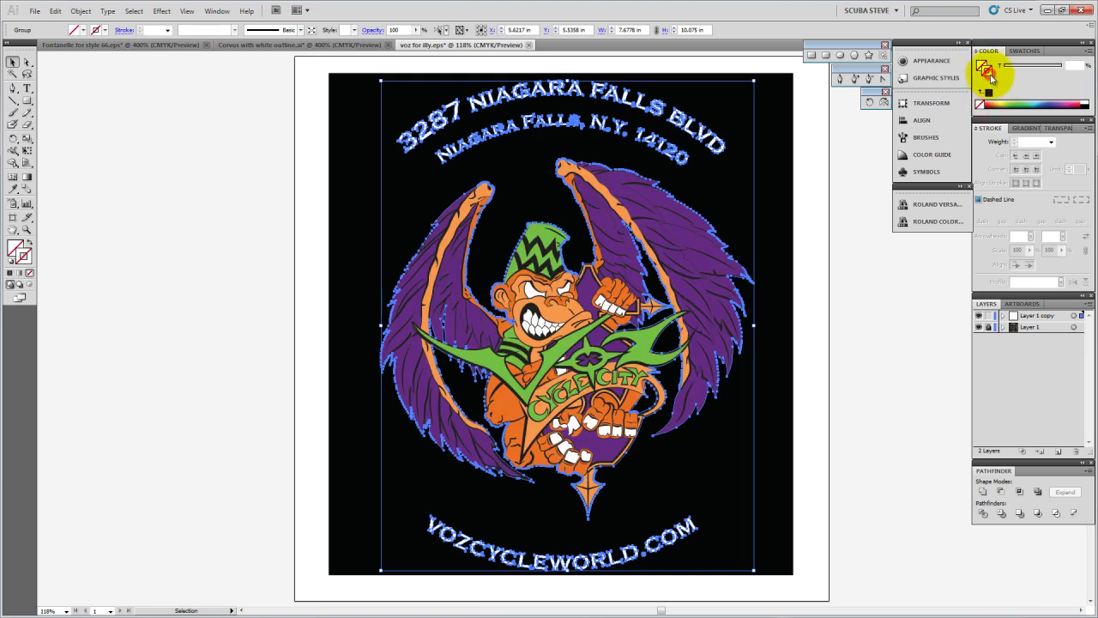
pyautogui.click(931, 205)
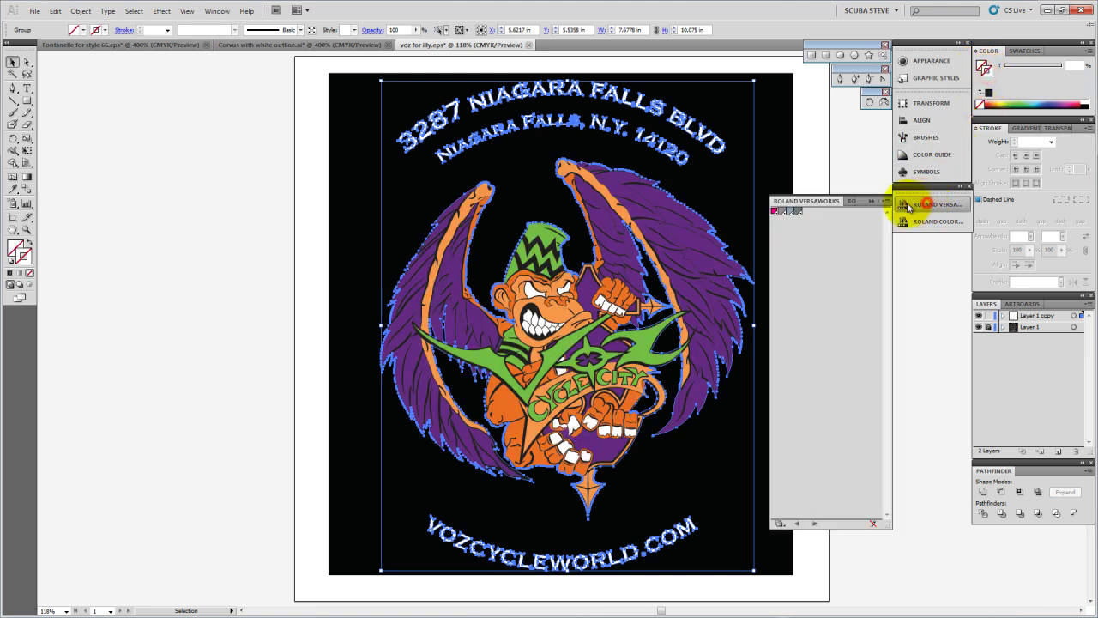
pyautogui.click(775, 212)
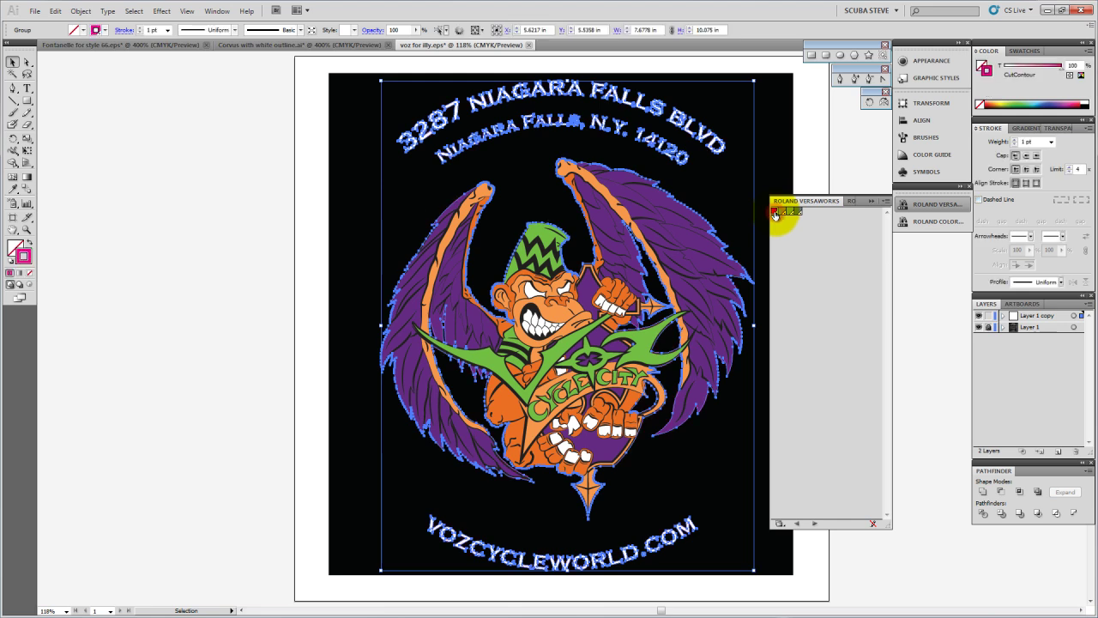
pyautogui.click(869, 202)
pyautogui.click(168, 30)
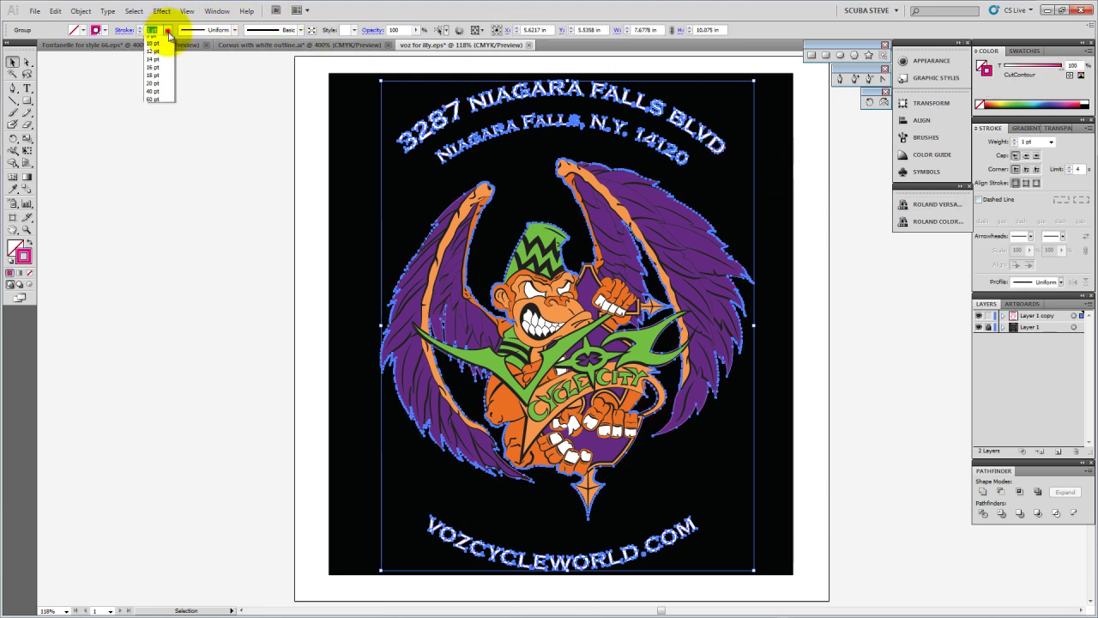
pyautogui.click(163, 36)
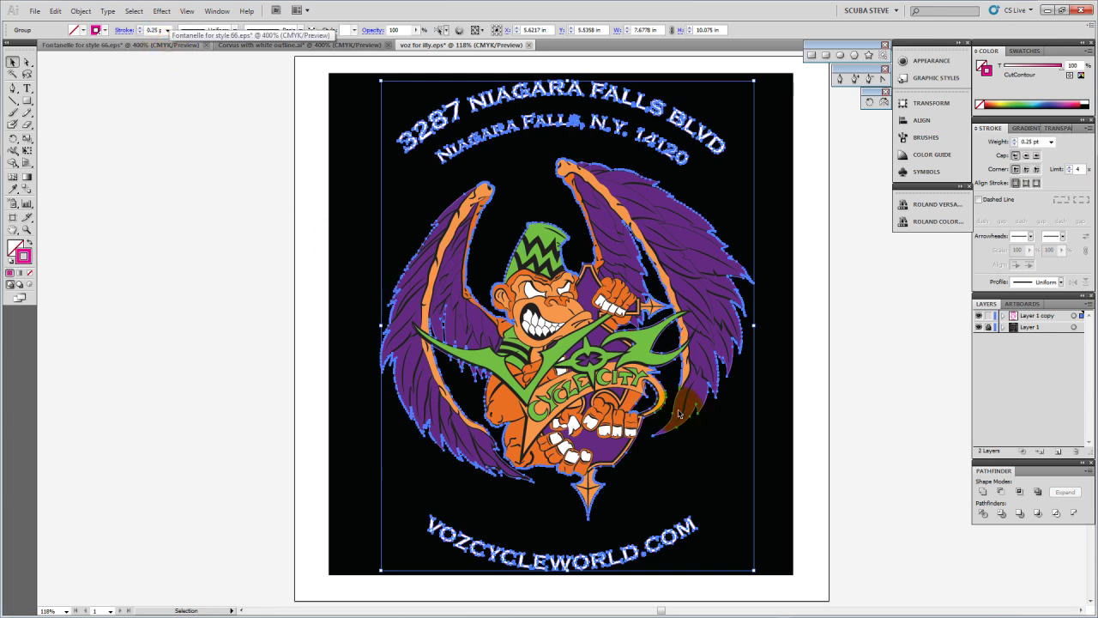
# Inspect the new cut outline around the fist, arrow tip and green lettering flourishes at 1200% magnification
pyautogui.hotkey('ctrl', '=')
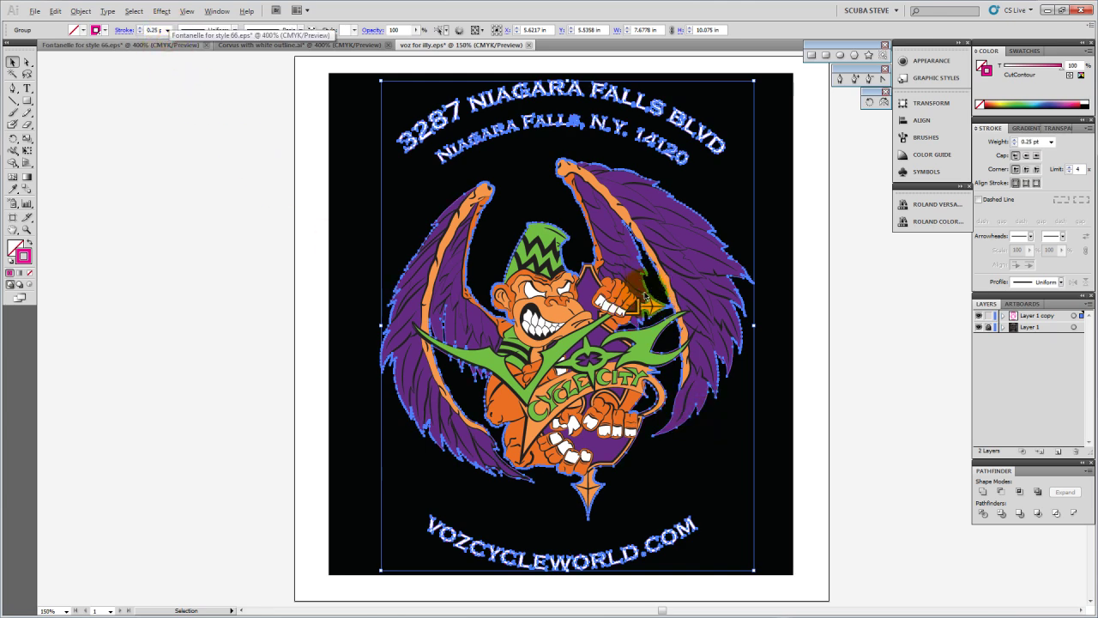
pyautogui.scroll(3, 645, 296)
pyautogui.scroll(2, 649, 307)
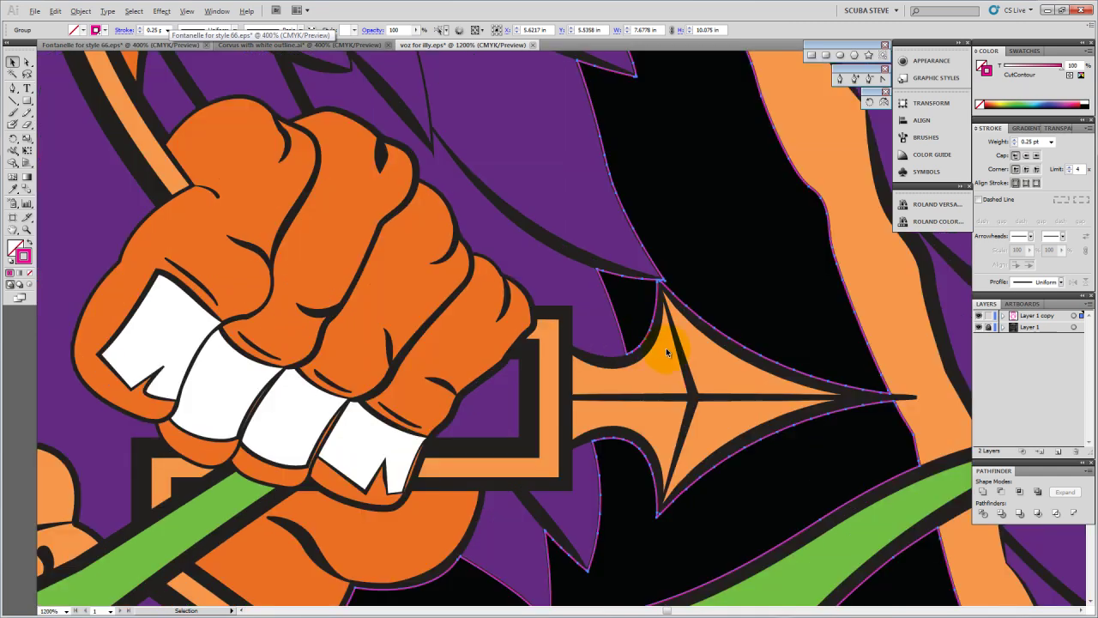
pyautogui.moveTo(711, 524); pyautogui.dragTo(725, 391)
pyautogui.moveTo(520, 470); pyautogui.dragTo(615, 263)
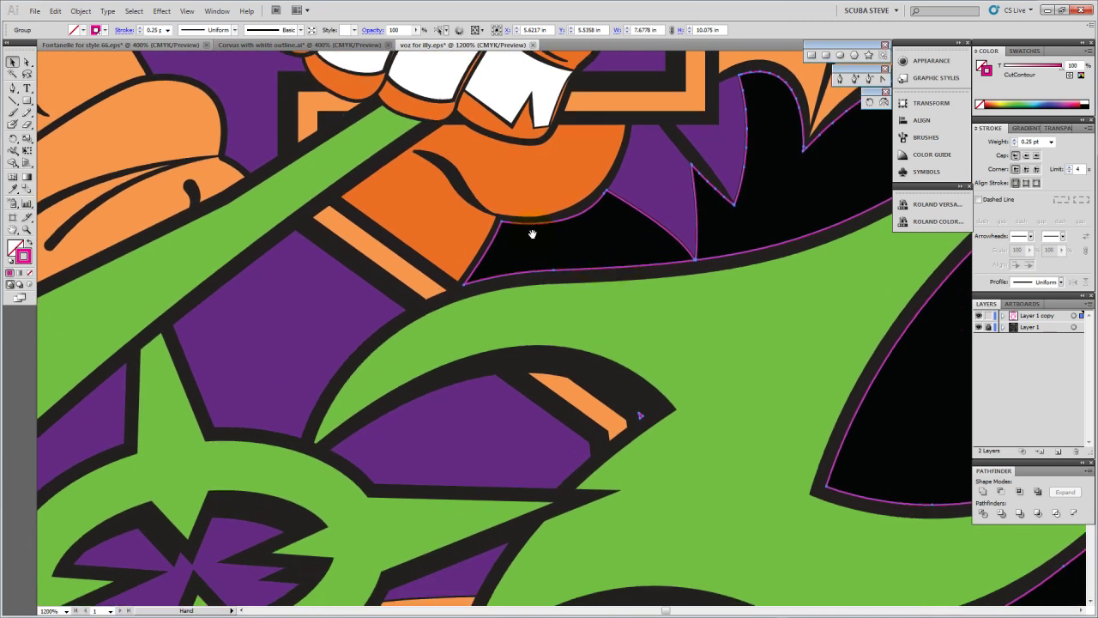
pyautogui.moveTo(523, 285); pyautogui.dragTo(509, 144)
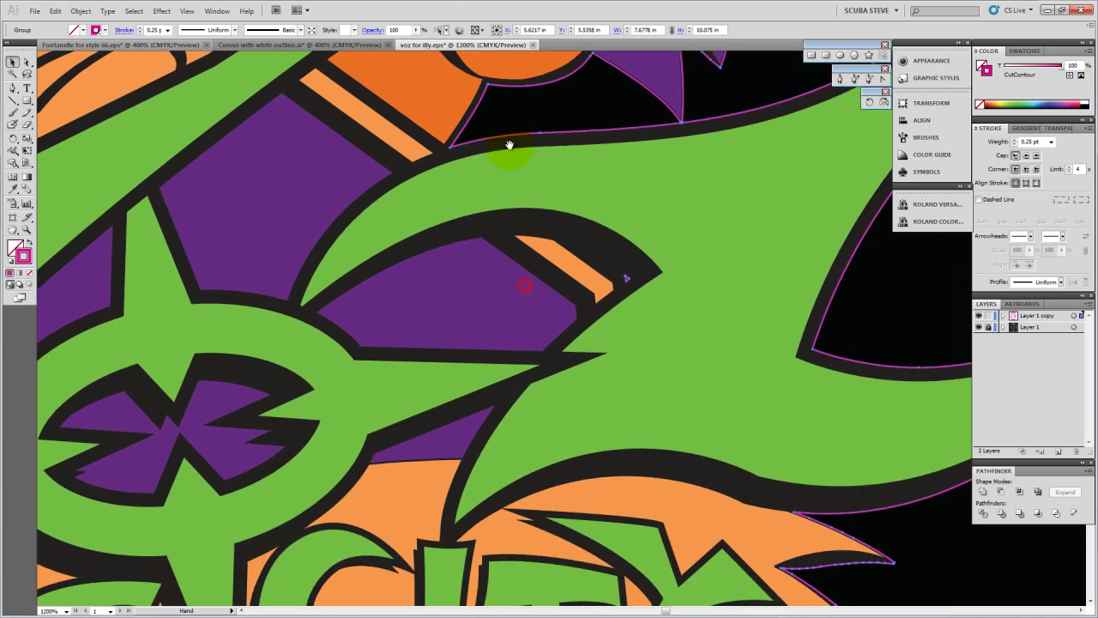
pyautogui.moveTo(790, 374); pyautogui.dragTo(760, 545)
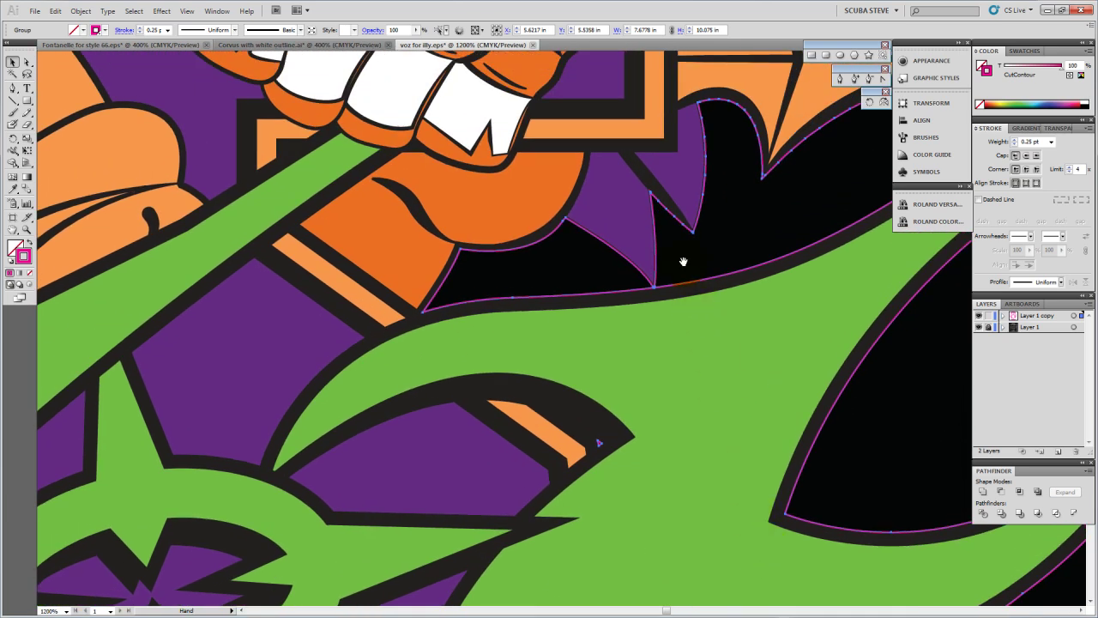
pyautogui.moveTo(683, 261); pyautogui.dragTo(678, 323)
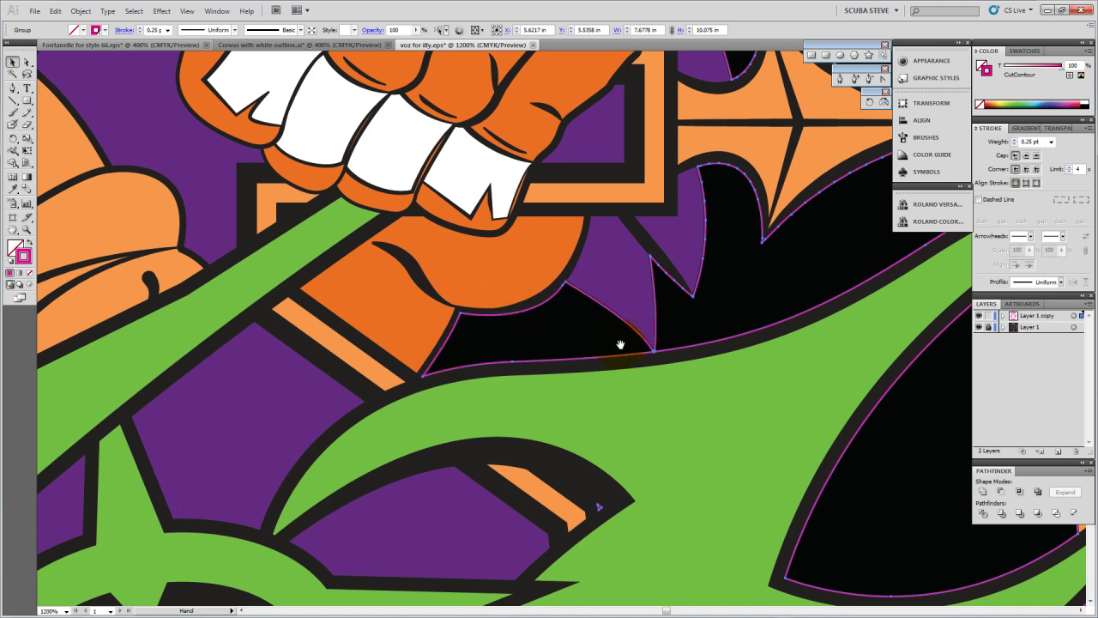
pyautogui.moveTo(706, 498); pyautogui.dragTo(608, 343)
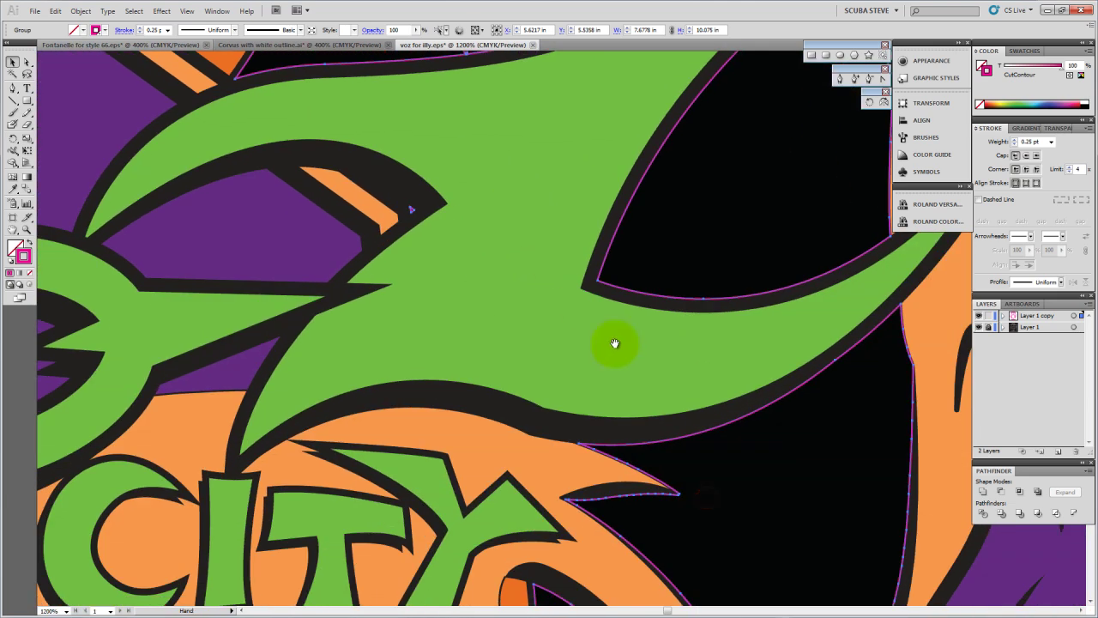
# Inspect the cut outline around the CITY banner's curled end, the lower fist and the purple wing tip at 1200% magnification
pyautogui.moveTo(681, 444); pyautogui.dragTo(602, 253)
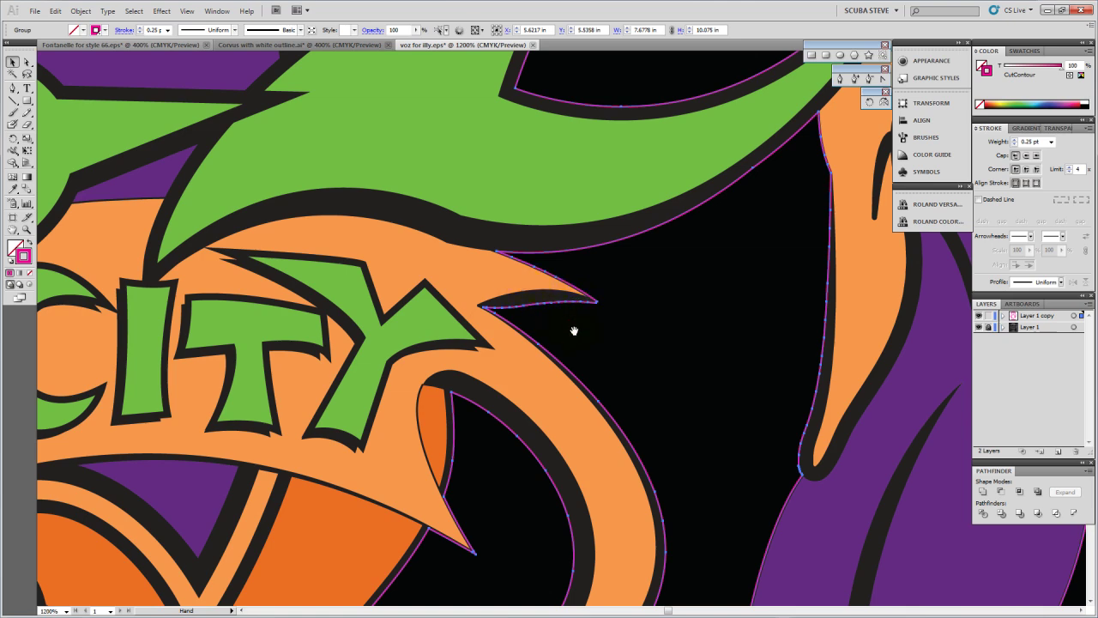
pyautogui.moveTo(621, 379); pyautogui.dragTo(687, 283)
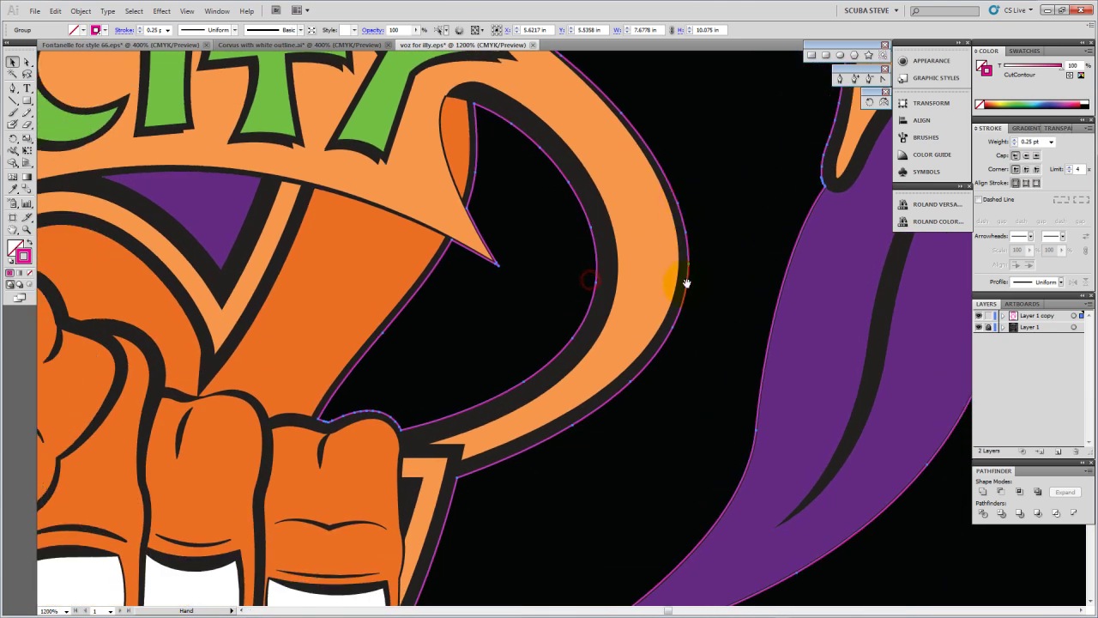
pyautogui.moveTo(661, 419); pyautogui.dragTo(705, 293)
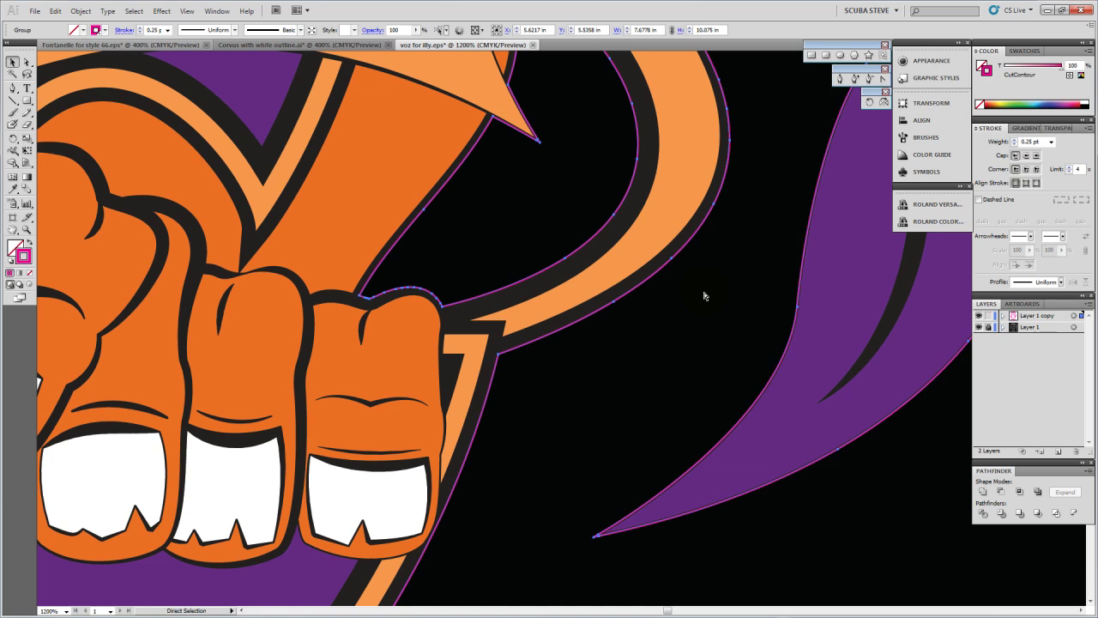
# Hide the original artwork on Layer 1 and deselect everything to view the whole cut outline on its own
pyautogui.hotkey('ctrl', '0')
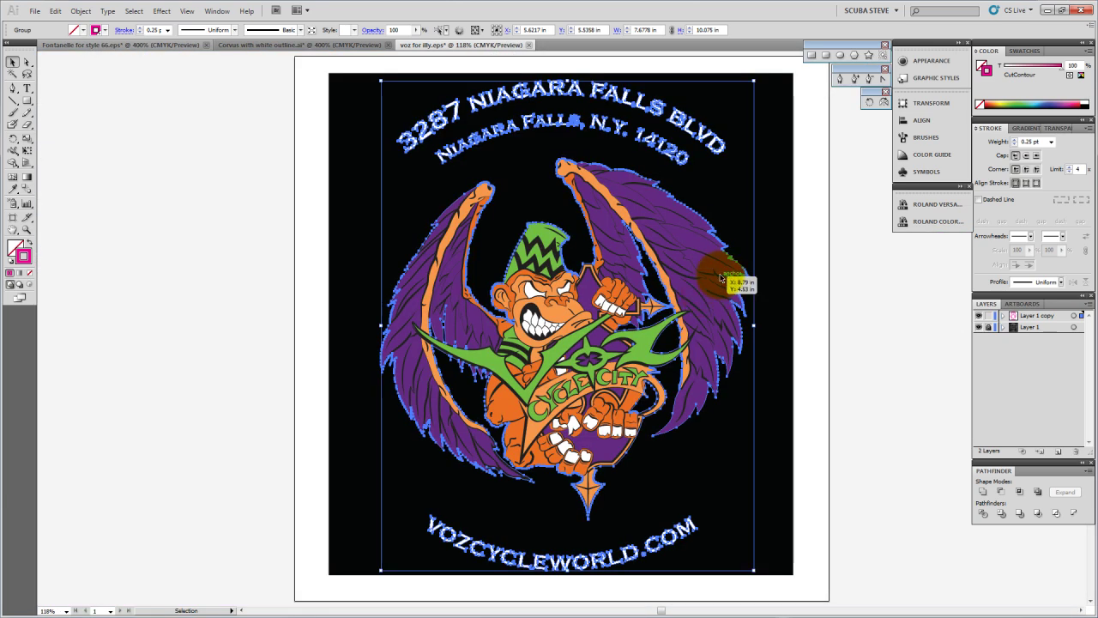
pyautogui.click(13, 62)
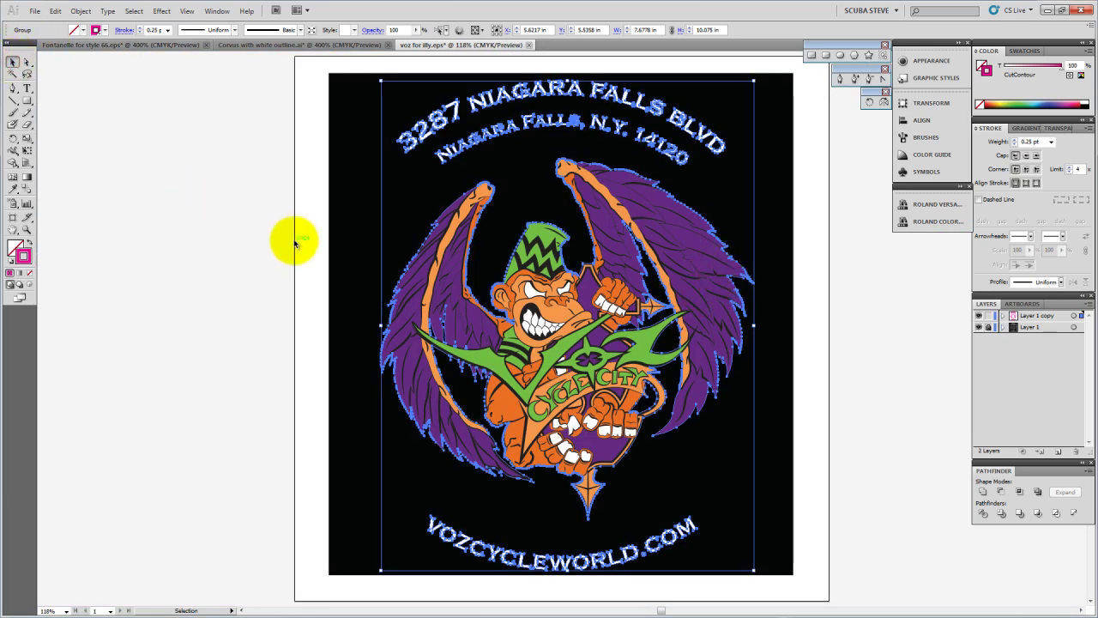
pyautogui.click(979, 327)
pyautogui.click(858, 382)
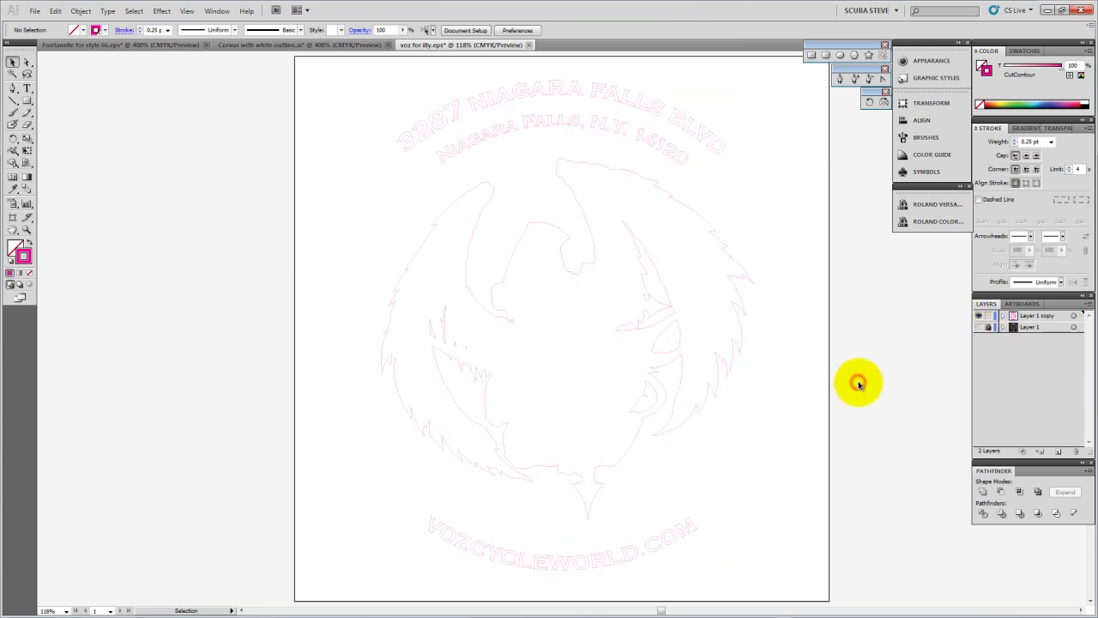